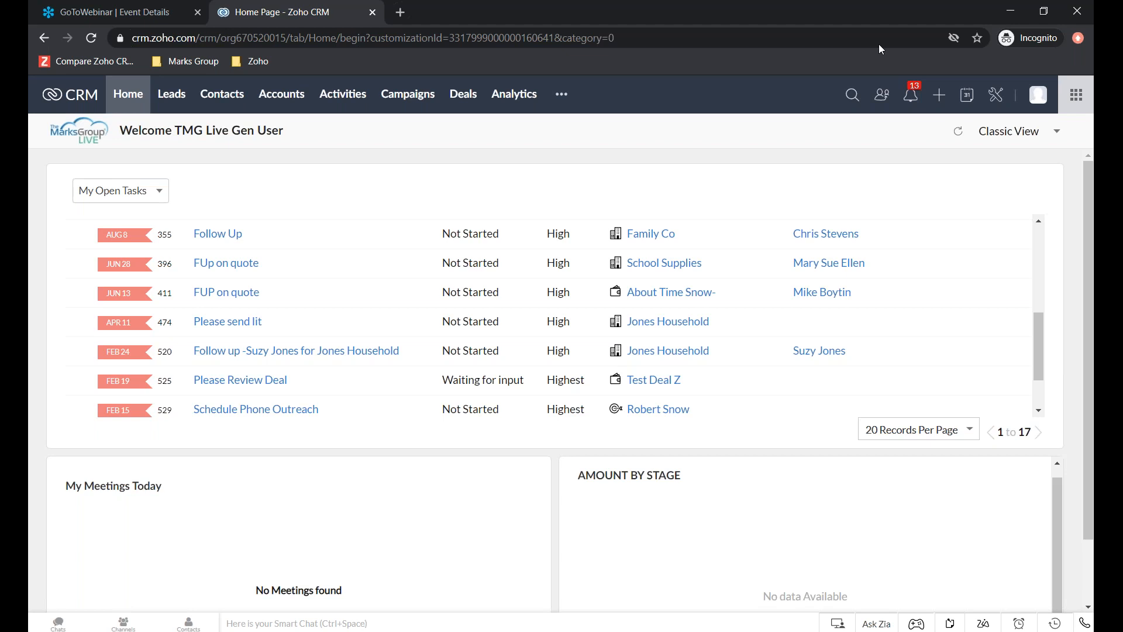
pyautogui.scroll(-1, 562, 263)
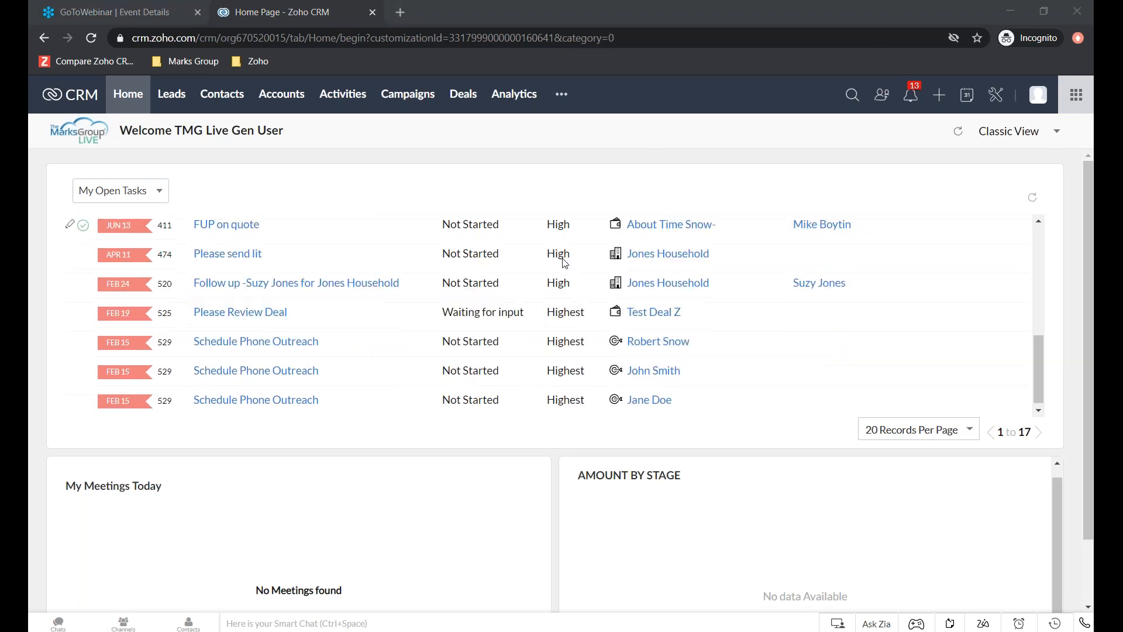
pyautogui.scroll(-3, 563, 262)
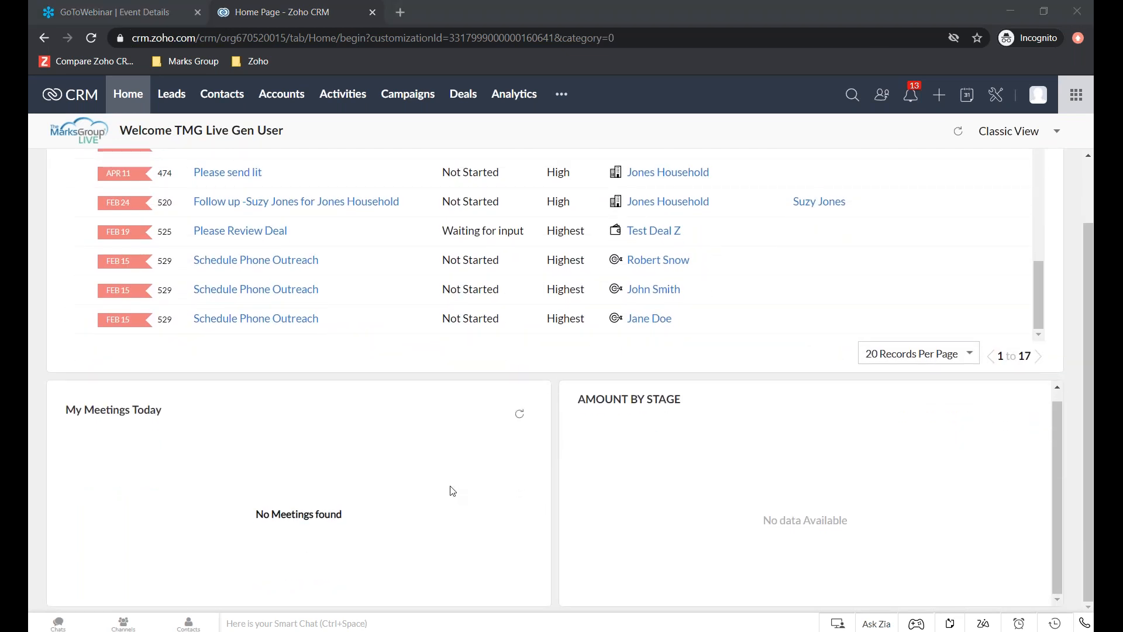
pyautogui.scroll(5, 642, 301)
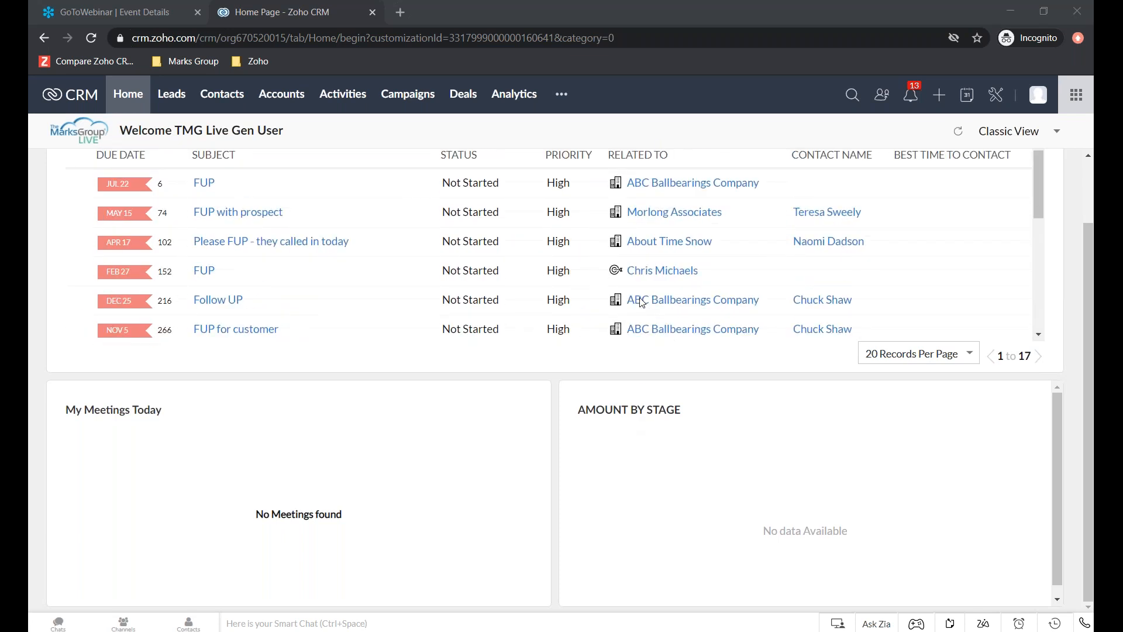
pyautogui.scroll(2, 642, 301)
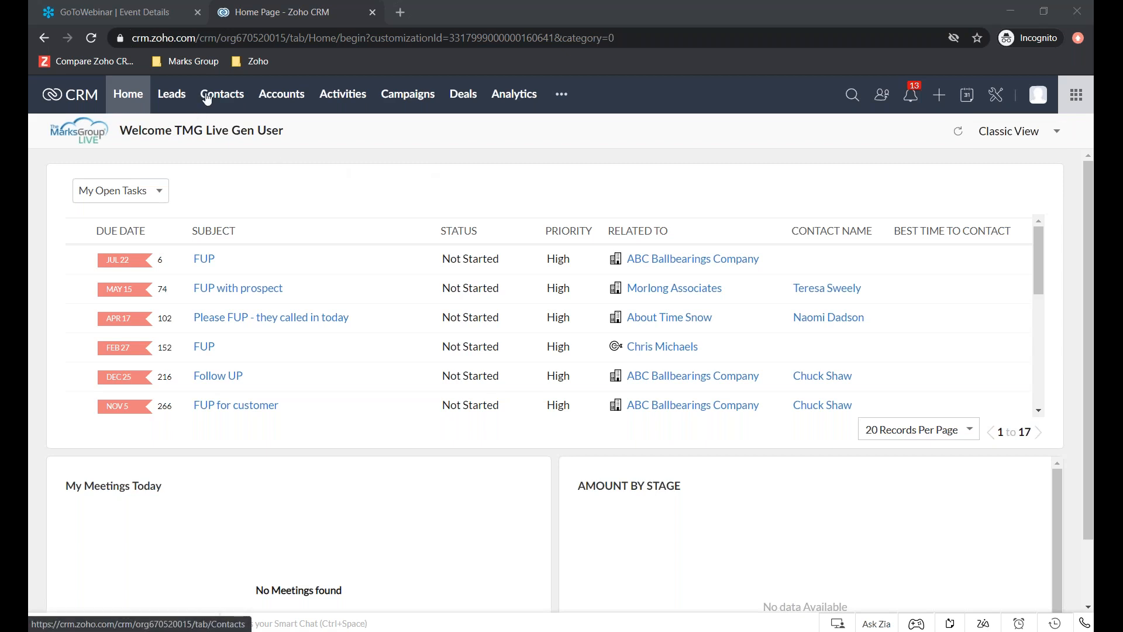
# - Open the Contacts list and show its filter options
pyautogui.click(218, 103)
pyautogui.click(218, 103)
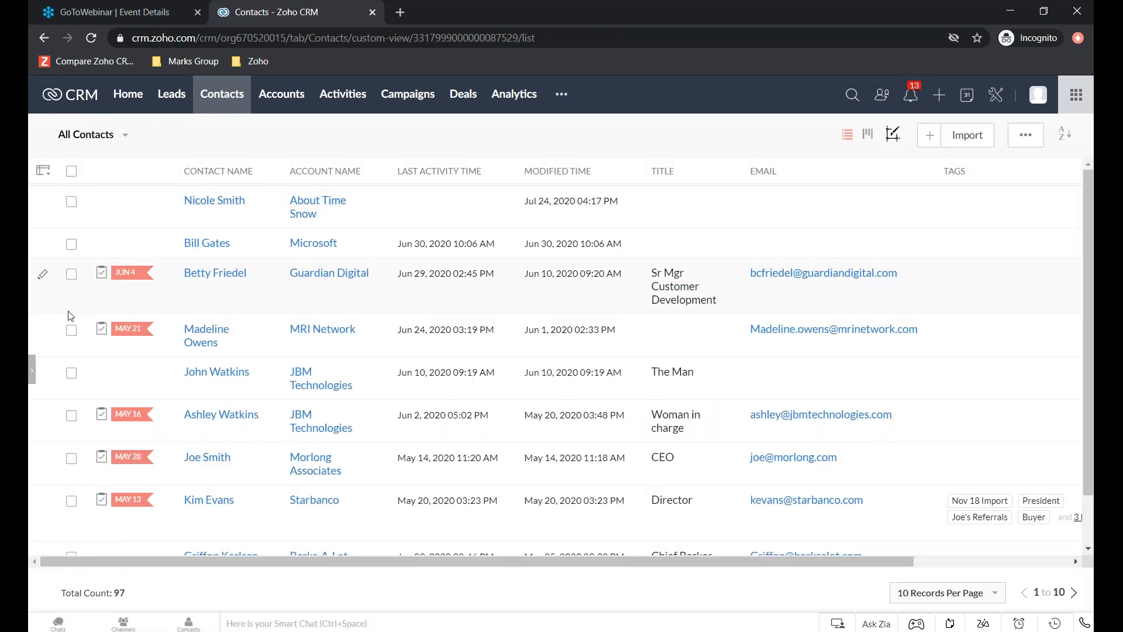
pyautogui.click(32, 371)
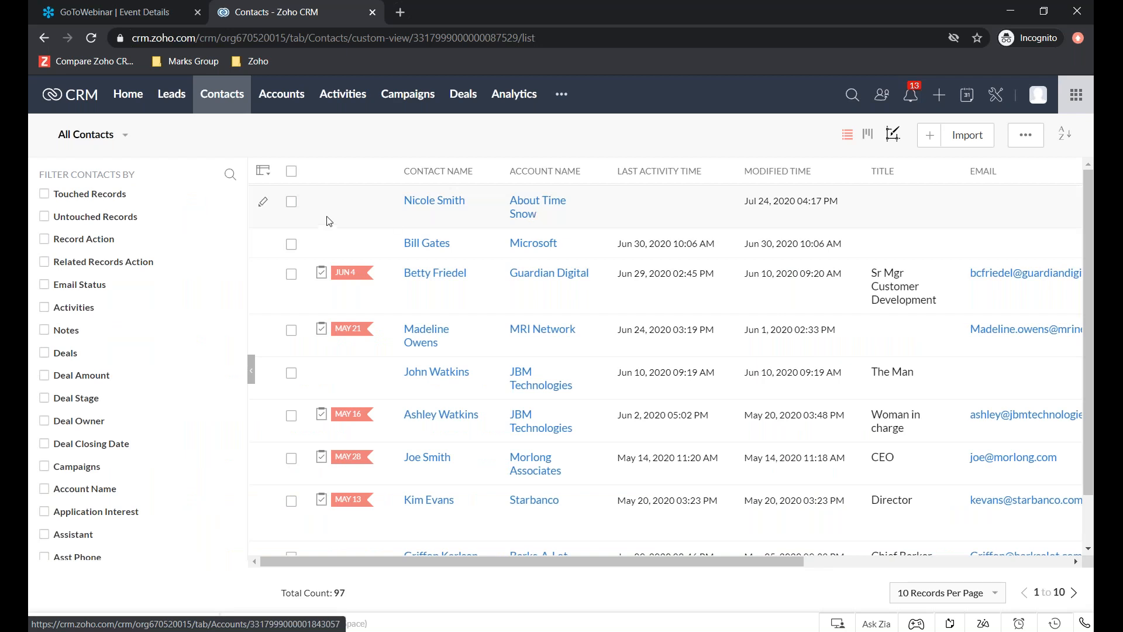
pyautogui.click(127, 138)
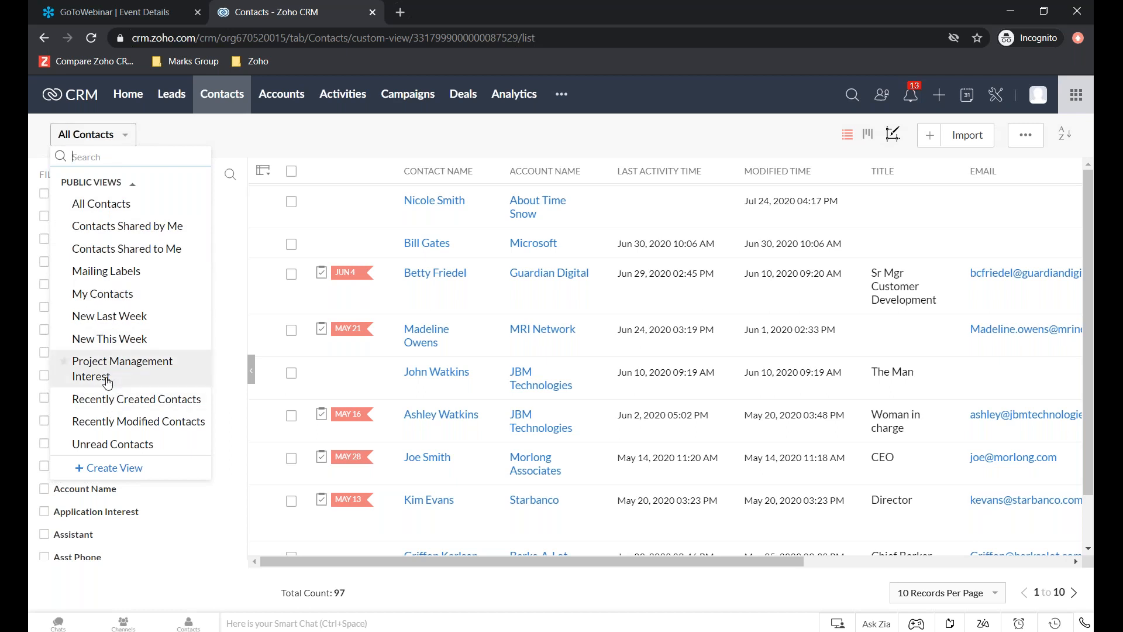
pyautogui.click(108, 468)
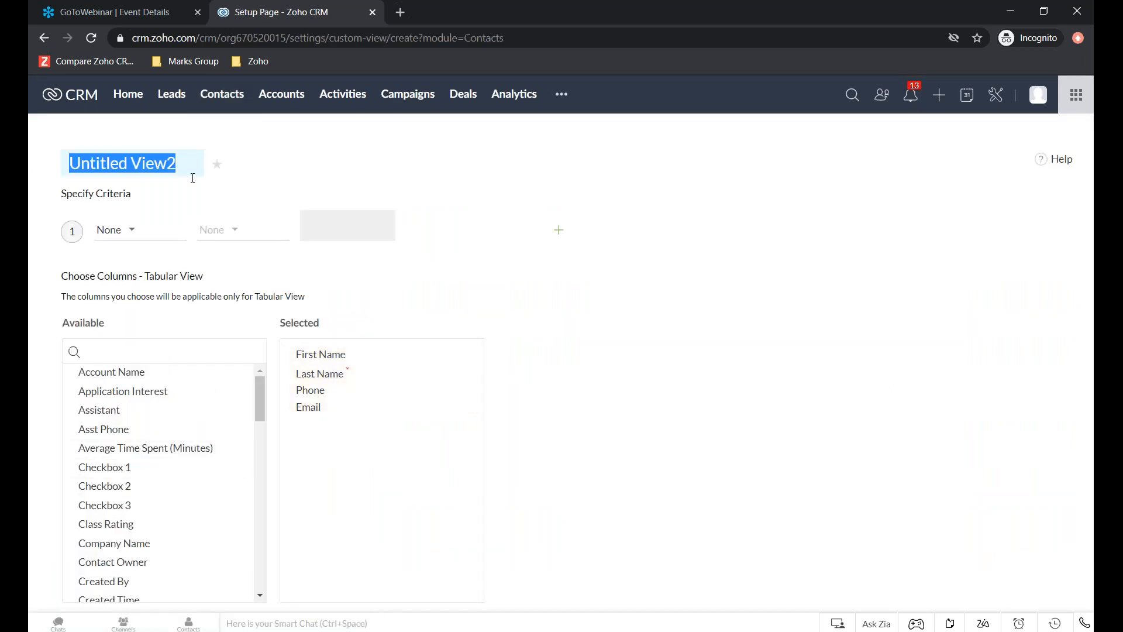
pyautogui.write('Dem')
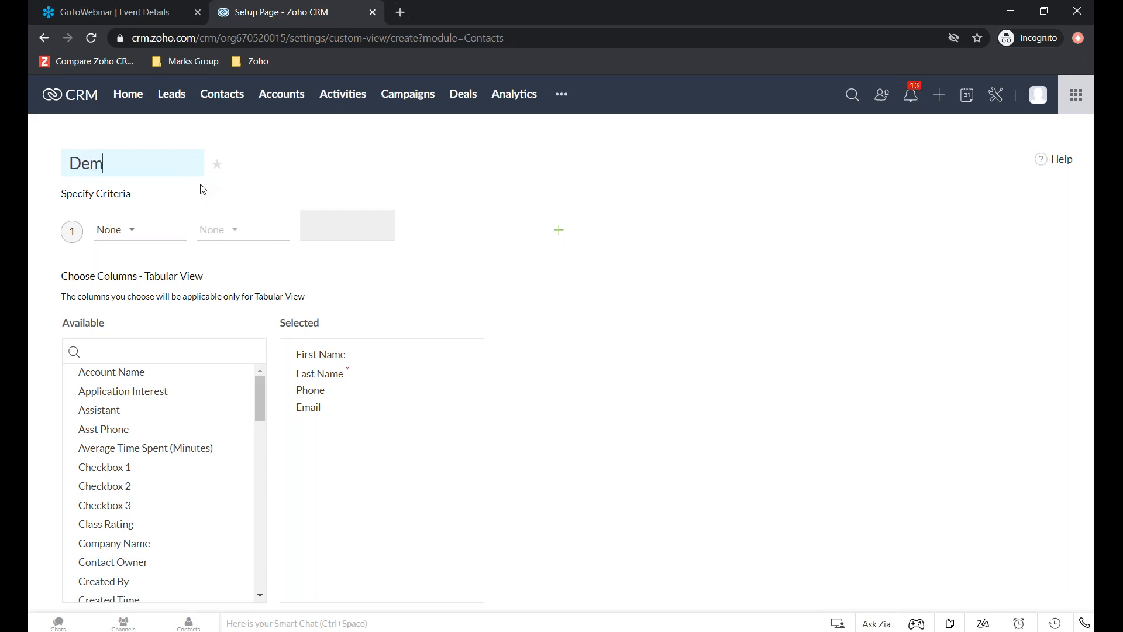
pyautogui.write('o Acounts by State')
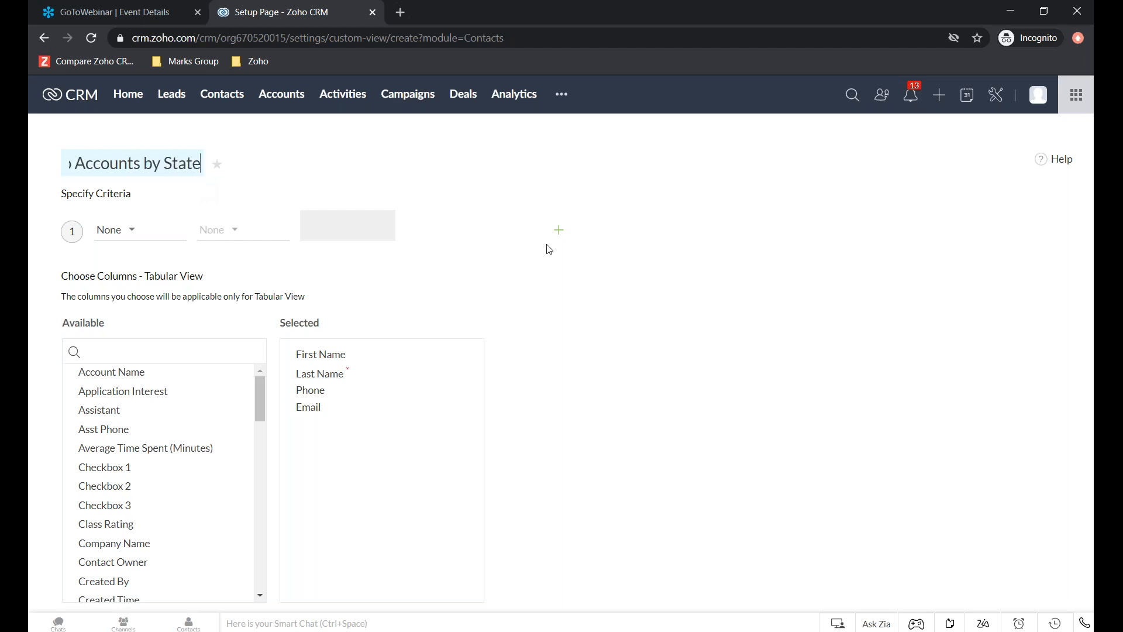
pyautogui.click(559, 229)
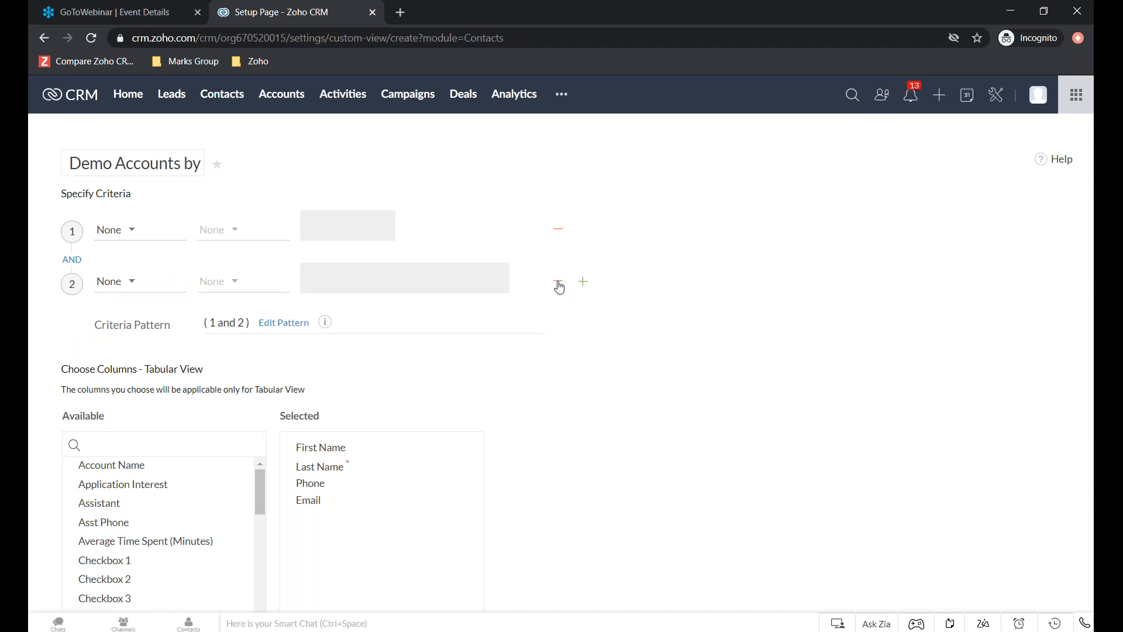
pyautogui.click(558, 281)
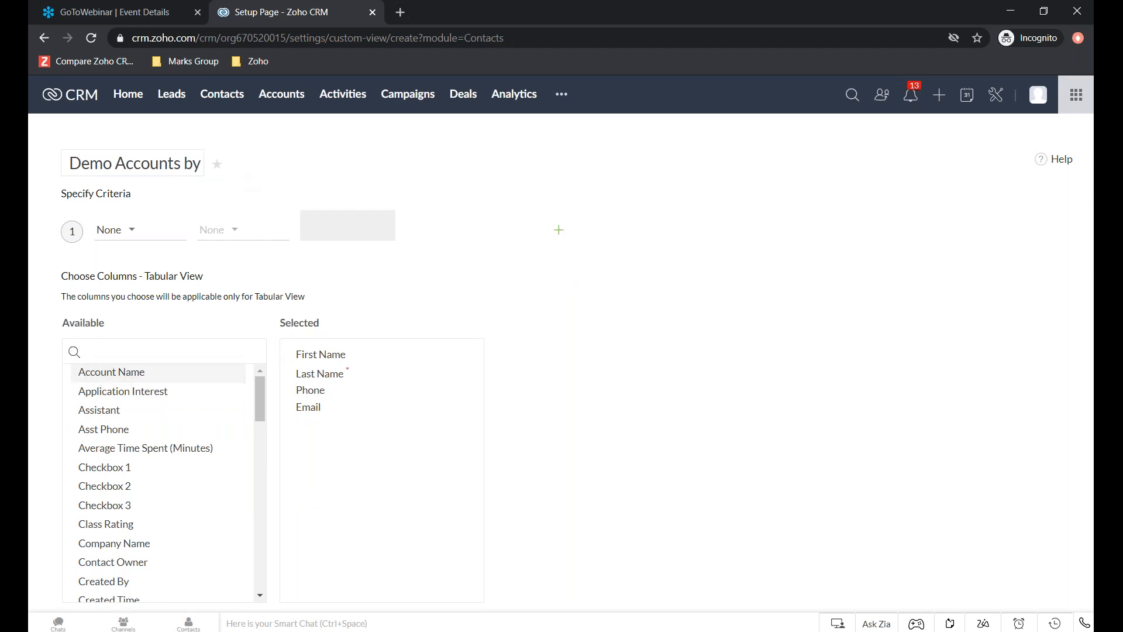
pyautogui.moveTo(183, 364); pyautogui.dragTo(364, 357)
pyautogui.scroll(-4, 100, 490)
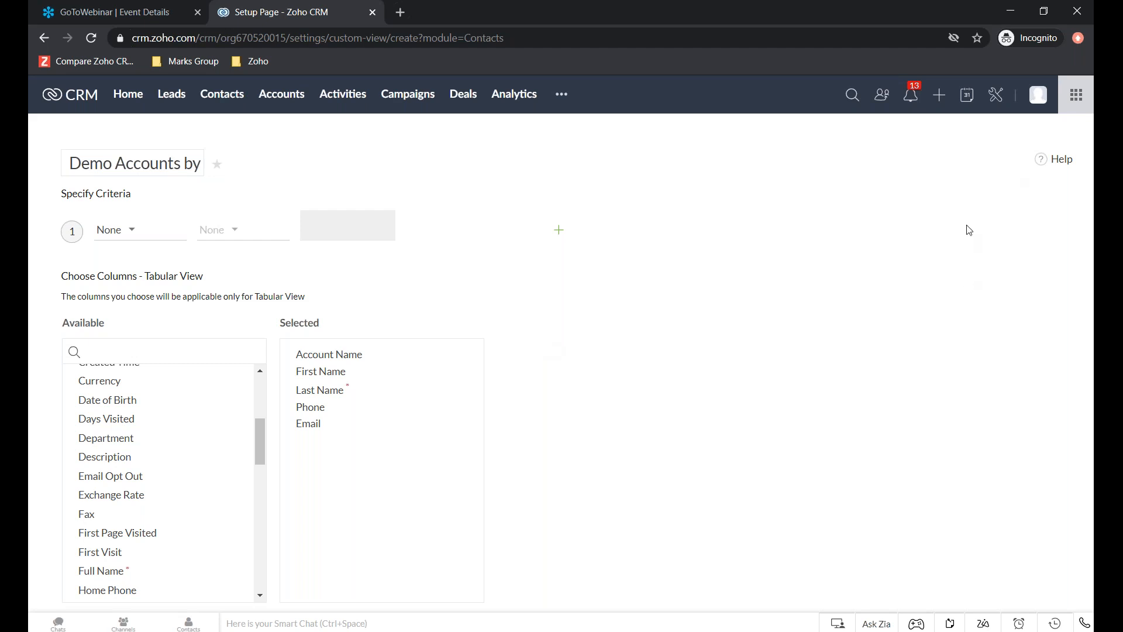
pyautogui.click(44, 38)
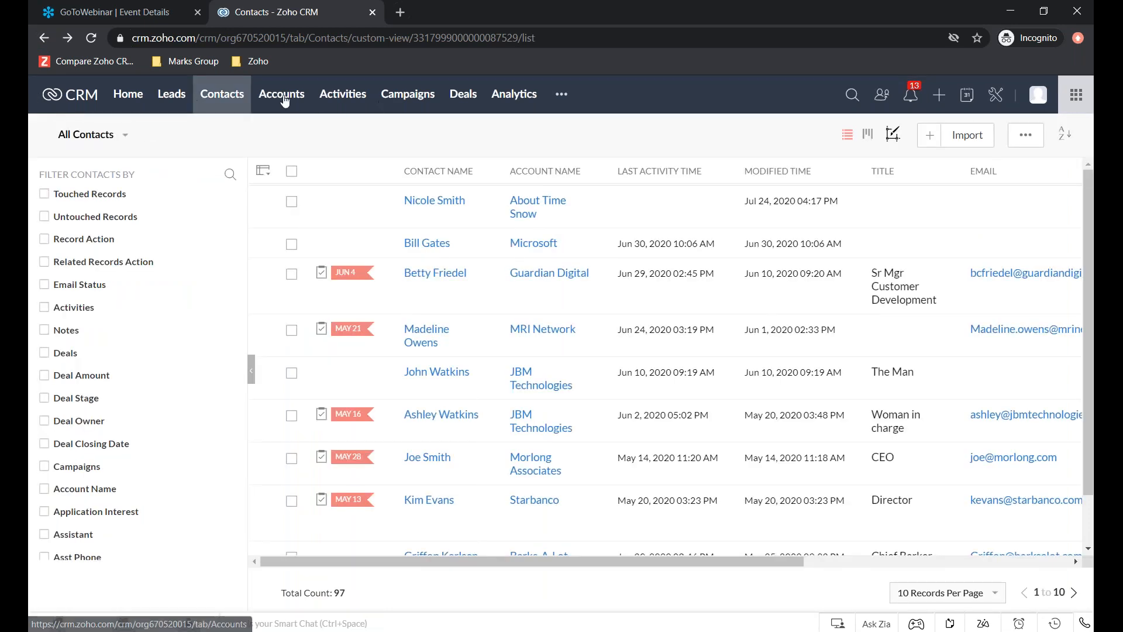
# - Start a new custom view in the Accounts module
pyautogui.click(283, 98)
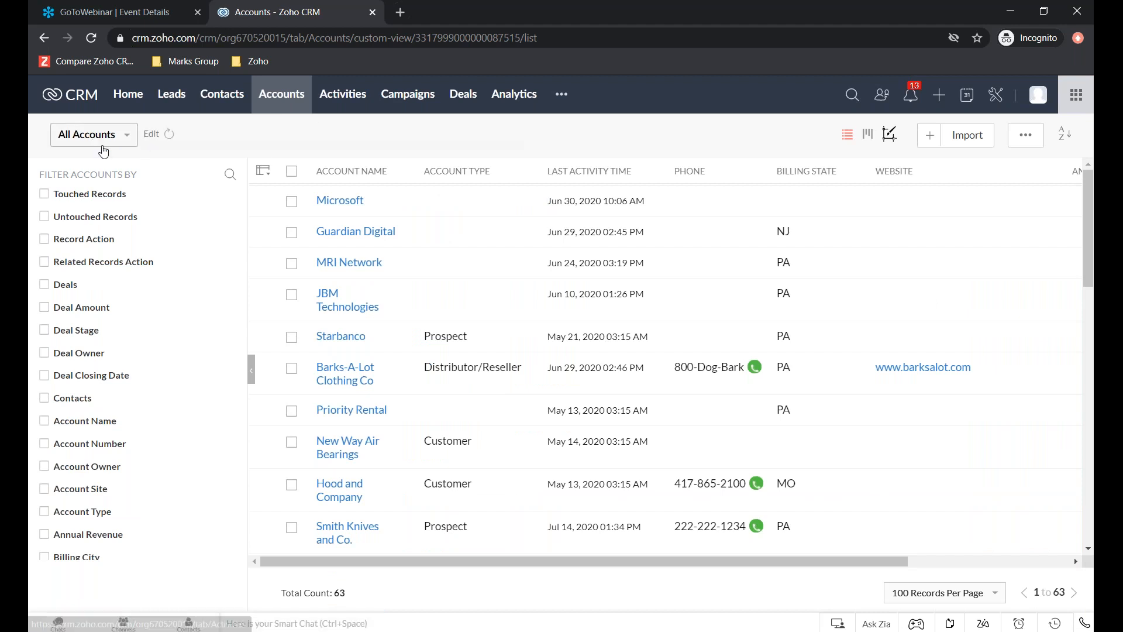
pyautogui.click(124, 140)
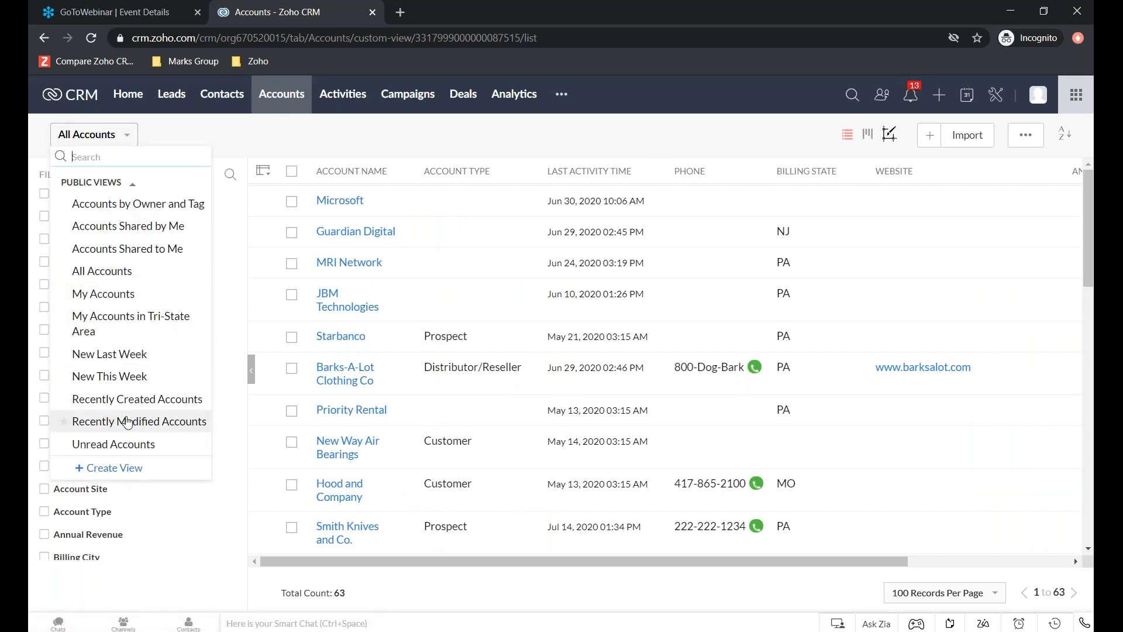
pyautogui.click(117, 468)
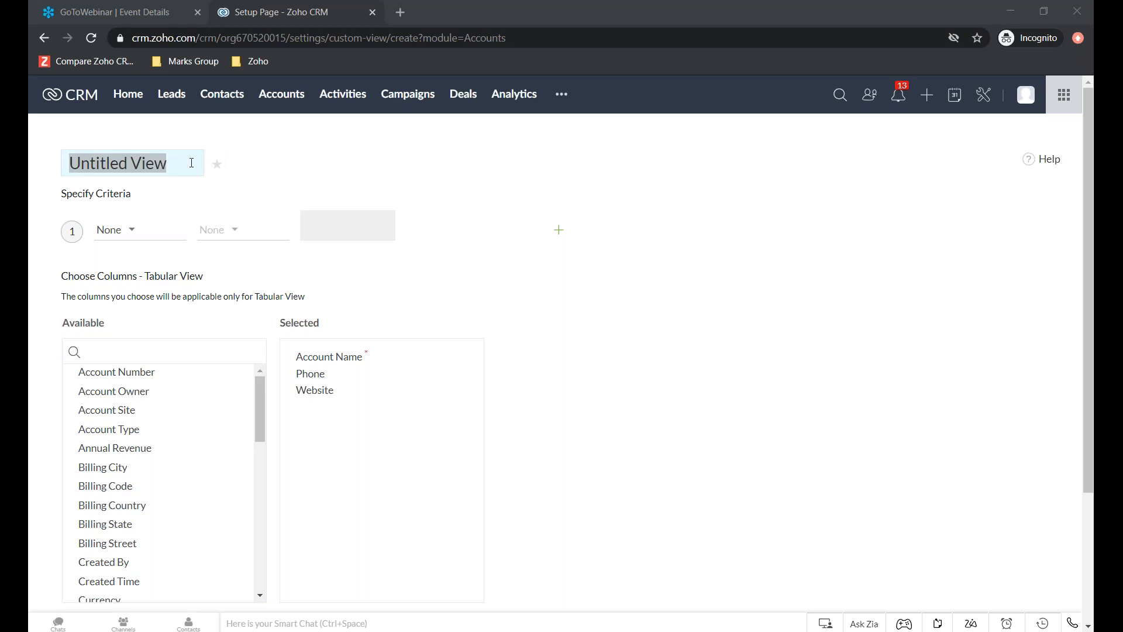
# - Name the new accounts view Demo Accounts by State
pyautogui.click(186, 164)
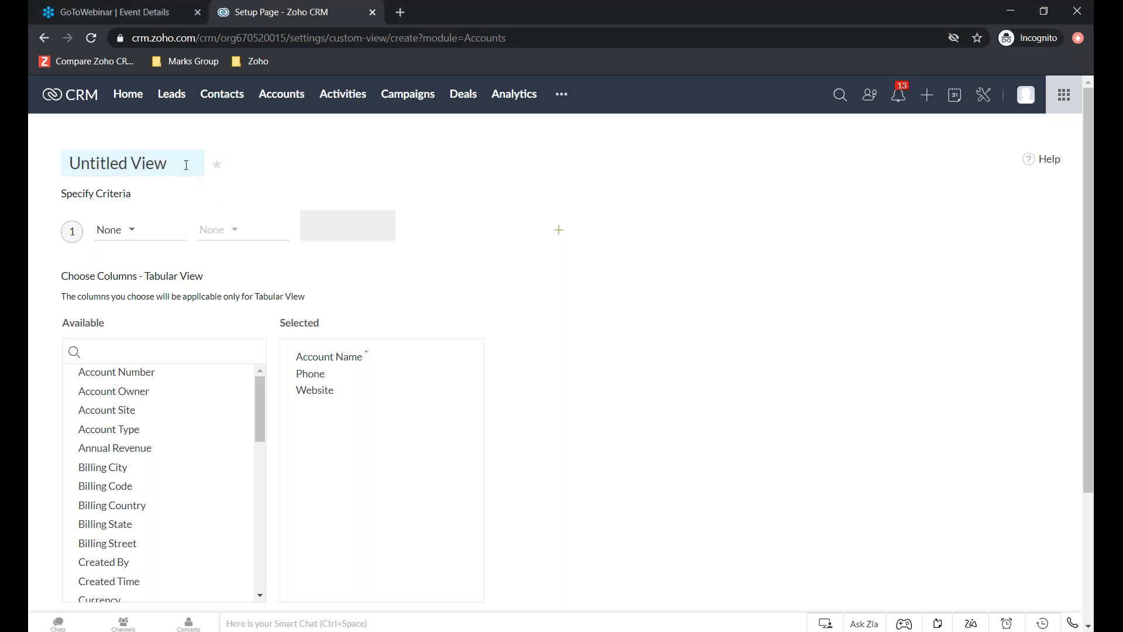
pyautogui.press('BackSpace')
pyautogui.press('BackSpace')
pyautogui.press('BackSpace')
pyautogui.press('BackSpace')
pyautogui.press('BackSpace')
pyautogui.press('BackSpace')
pyautogui.press('BackSpace')
pyautogui.press('BackSpace')
pyautogui.press('BackSpace')
pyautogui.press('BackSpace')
pyautogui.press('BackSpace')
pyautogui.press('BackSpace')
pyautogui.press('BackSpace')
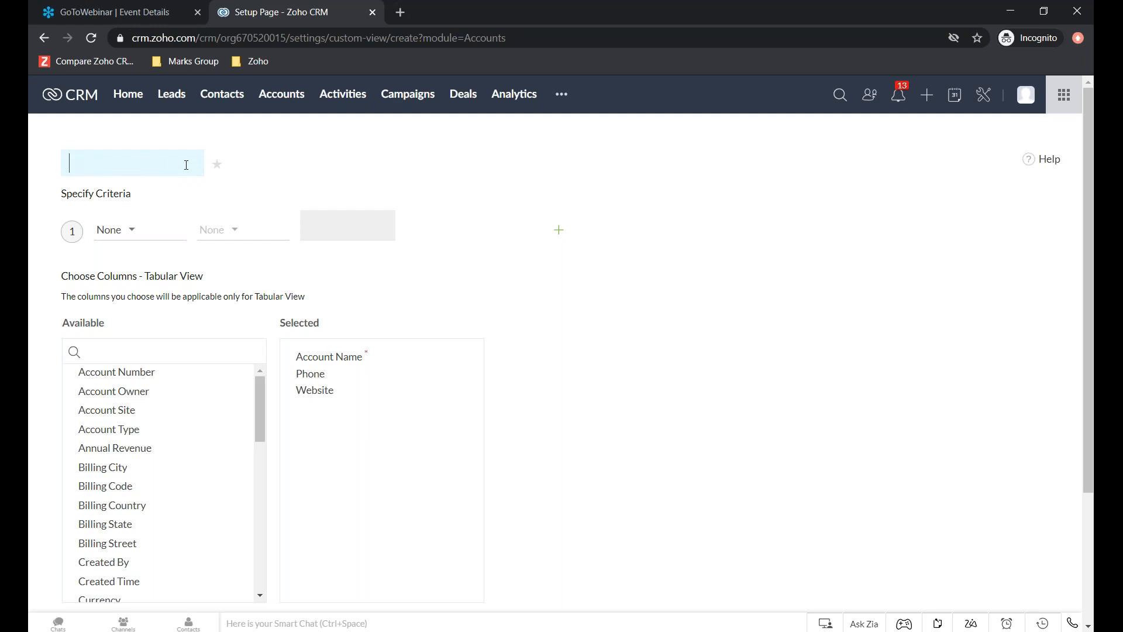
pyautogui.write('Demo Acco')
pyautogui.write('unt')
pyautogui.write('s by State')
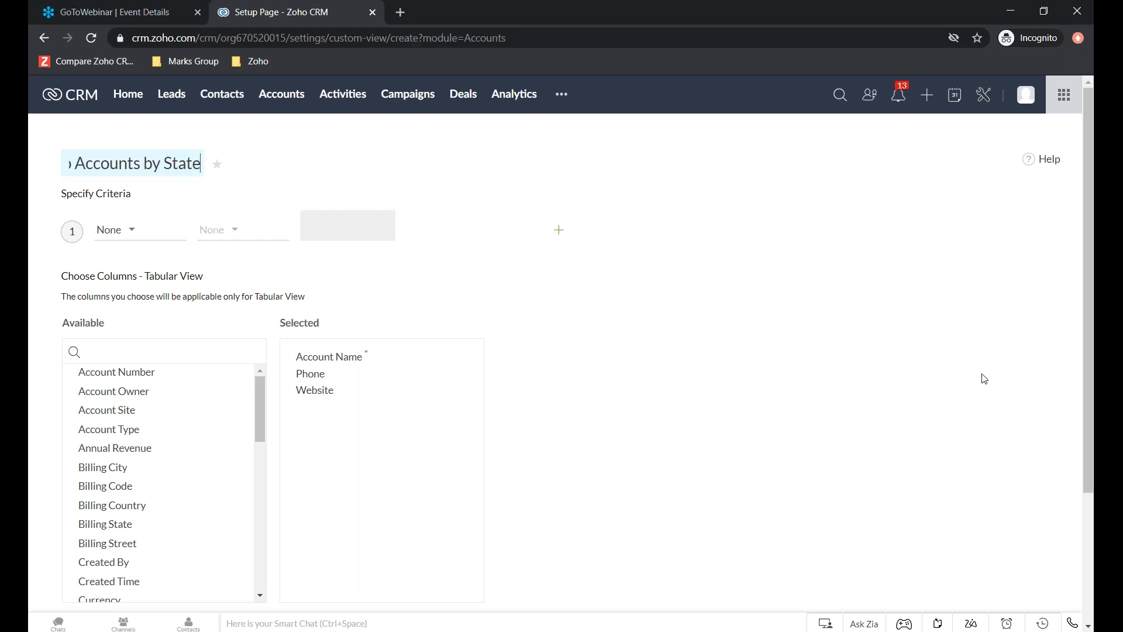
pyautogui.click(814, 398)
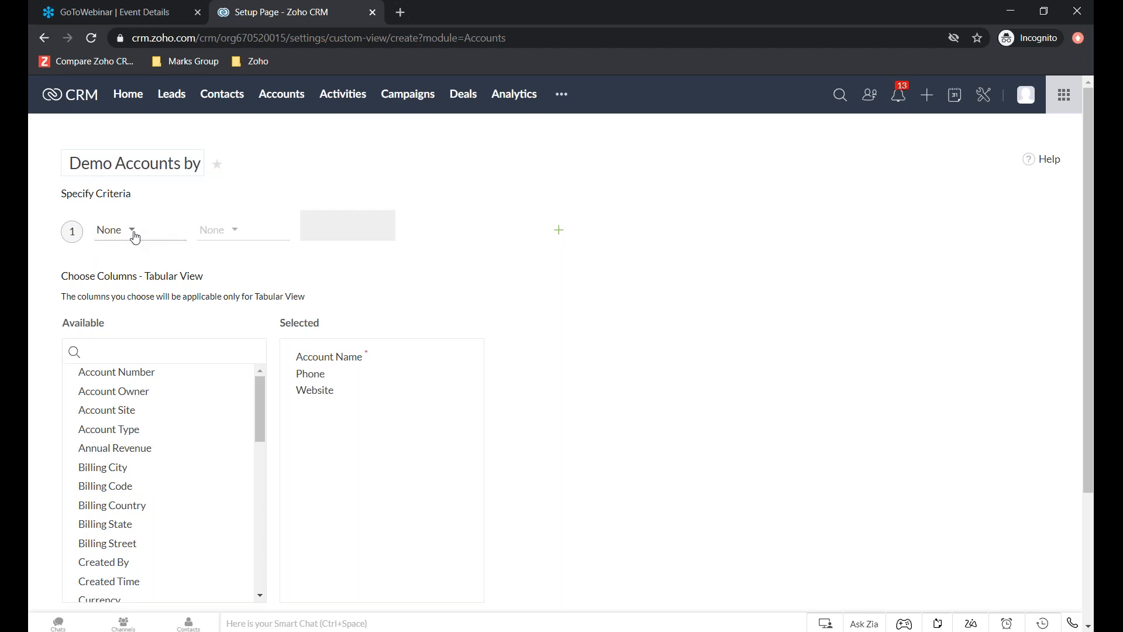
pyautogui.click(132, 231)
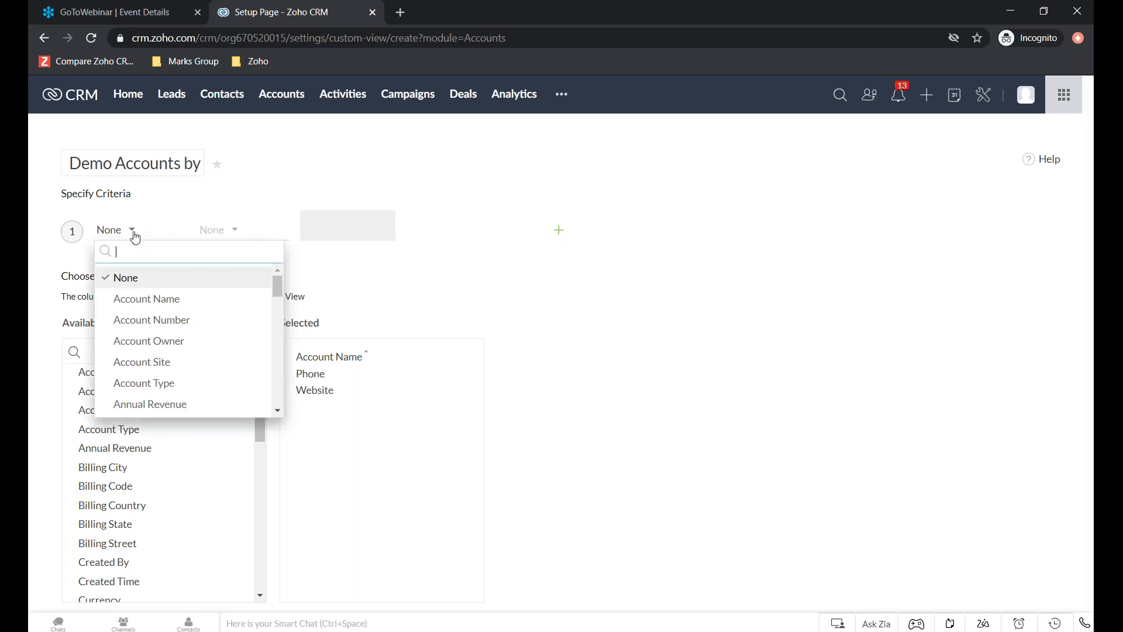
pyautogui.write('State')
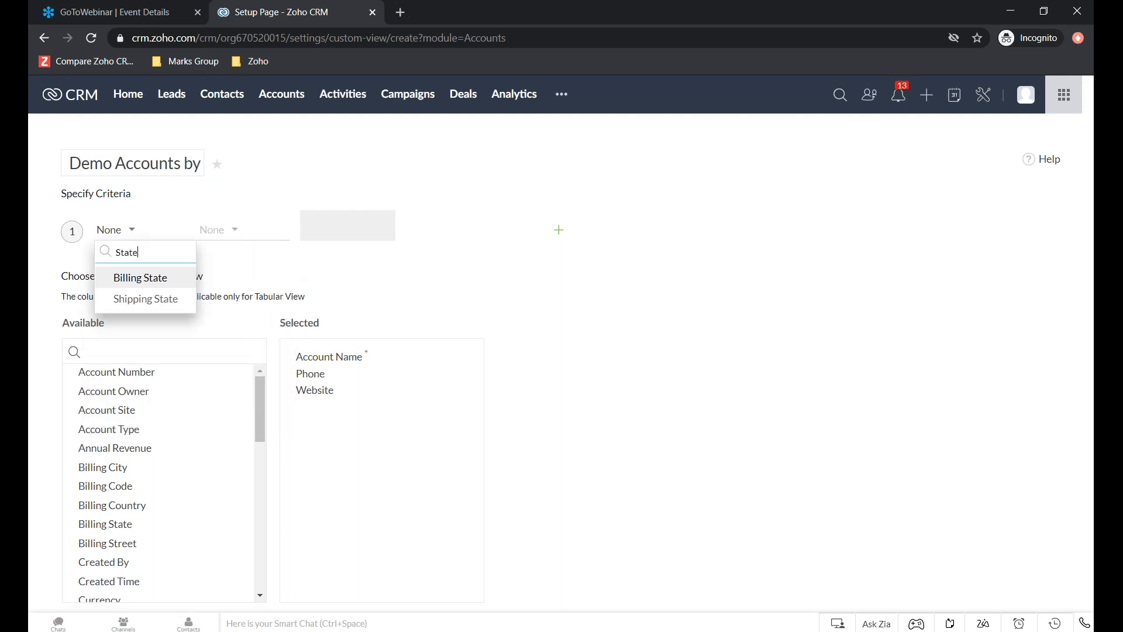
pyautogui.click(249, 241)
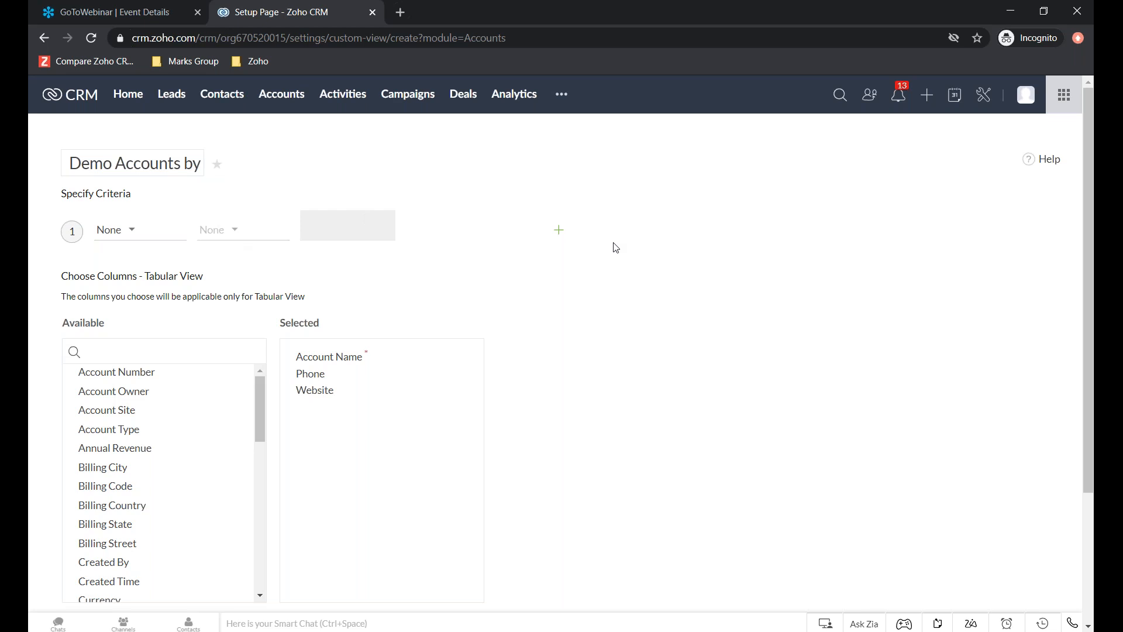
# - Add Account Owner to the view's selected columns, directly after Account Name
pyautogui.scroll(-3, 616, 250)
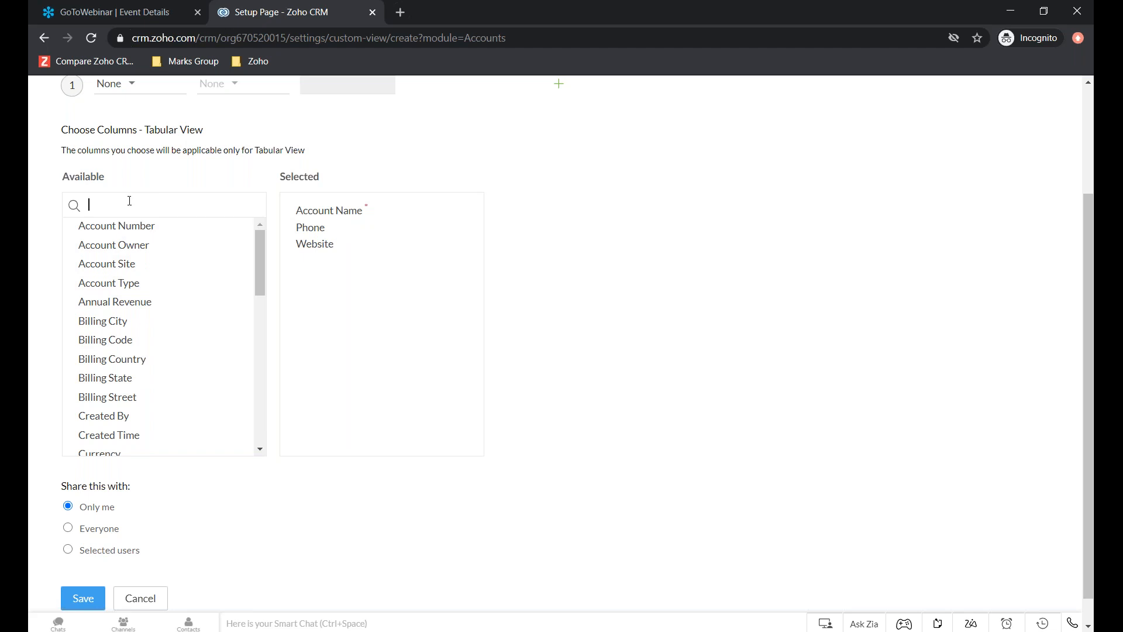
pyautogui.write('Owner')
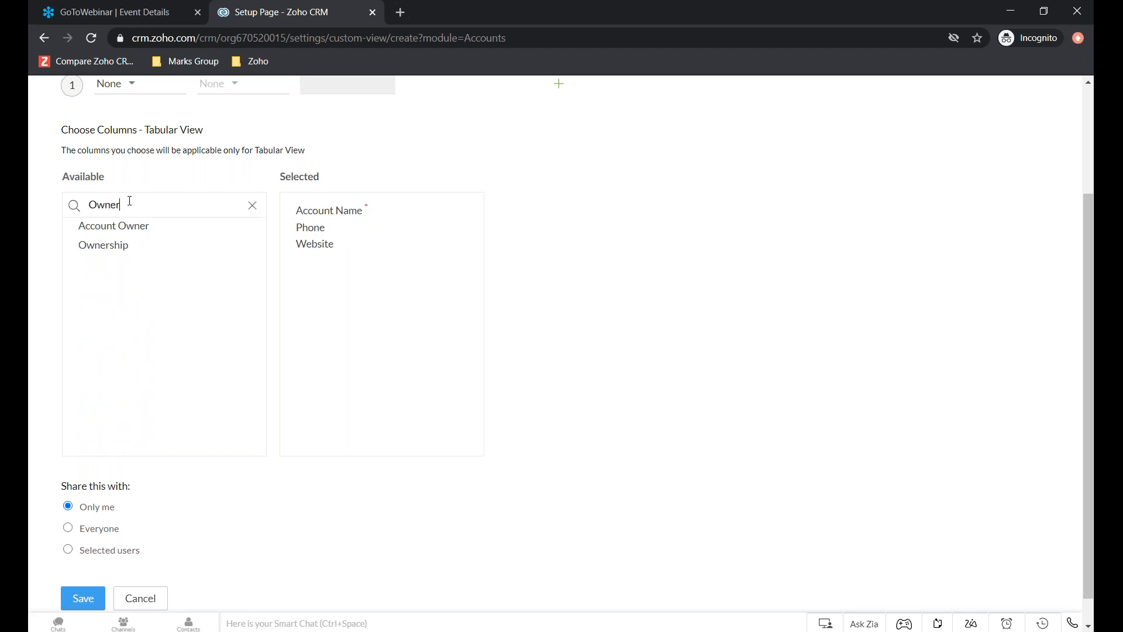
pyautogui.moveTo(158, 224); pyautogui.dragTo(325, 228)
# - Add the Account Number and Account Type columns after Account Owner, and remove the Website column
pyautogui.moveTo(150, 203); pyautogui.dragTo(30, 202)
pyautogui.write('Accou')
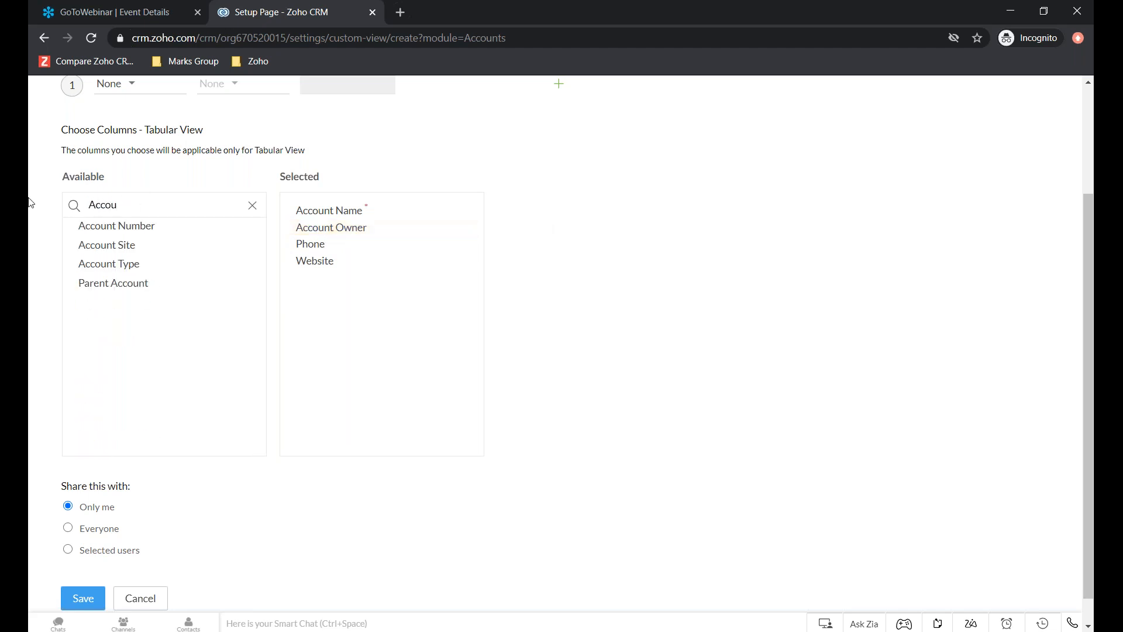
pyautogui.moveTo(130, 226); pyautogui.dragTo(366, 252)
pyautogui.moveTo(147, 246); pyautogui.dragTo(358, 264)
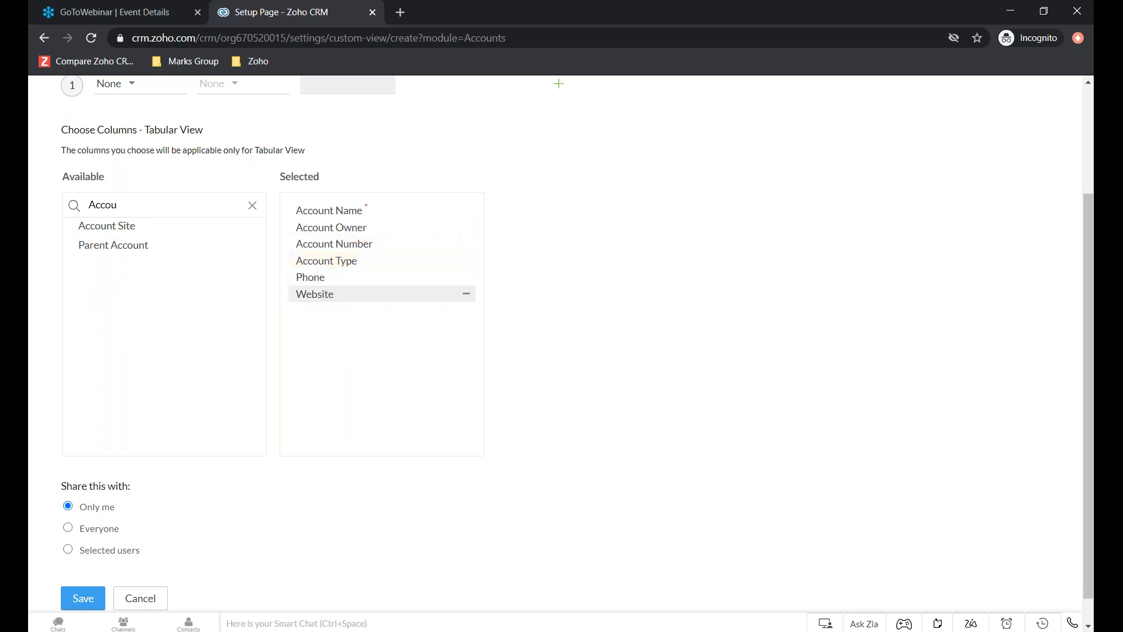
pyautogui.click(466, 296)
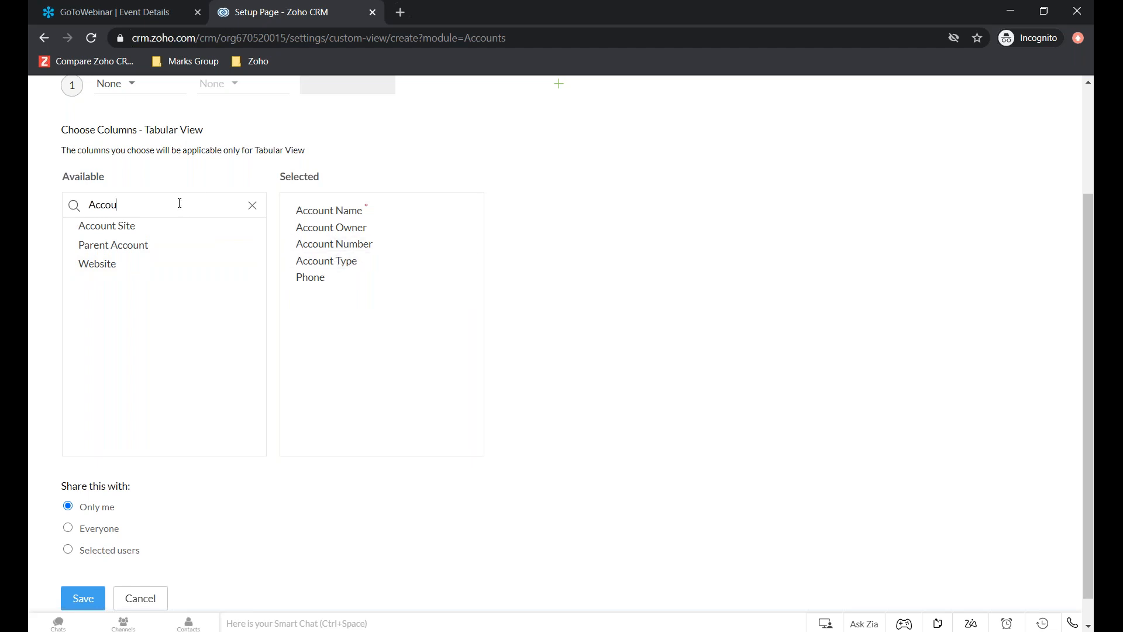
# - Find the Billing State field and add it to the selected columns between Account Type and Phone
pyautogui.press('BackSpace')
pyautogui.press('BackSpace')
pyautogui.press('BackSpace')
pyautogui.press('BackSpace')
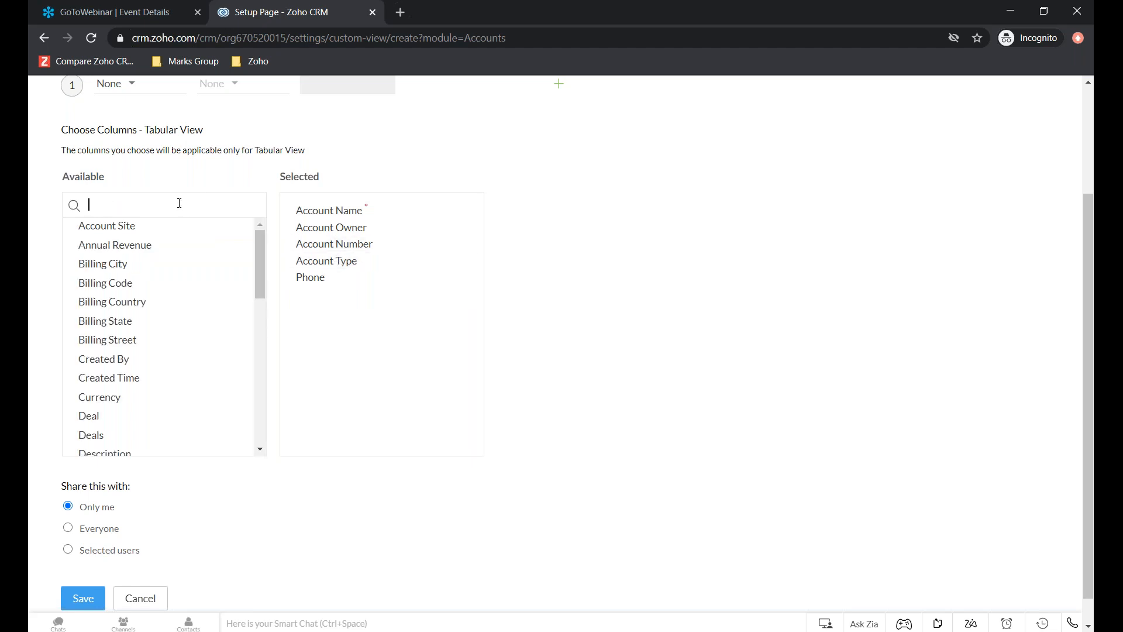
pyautogui.write('Stat')
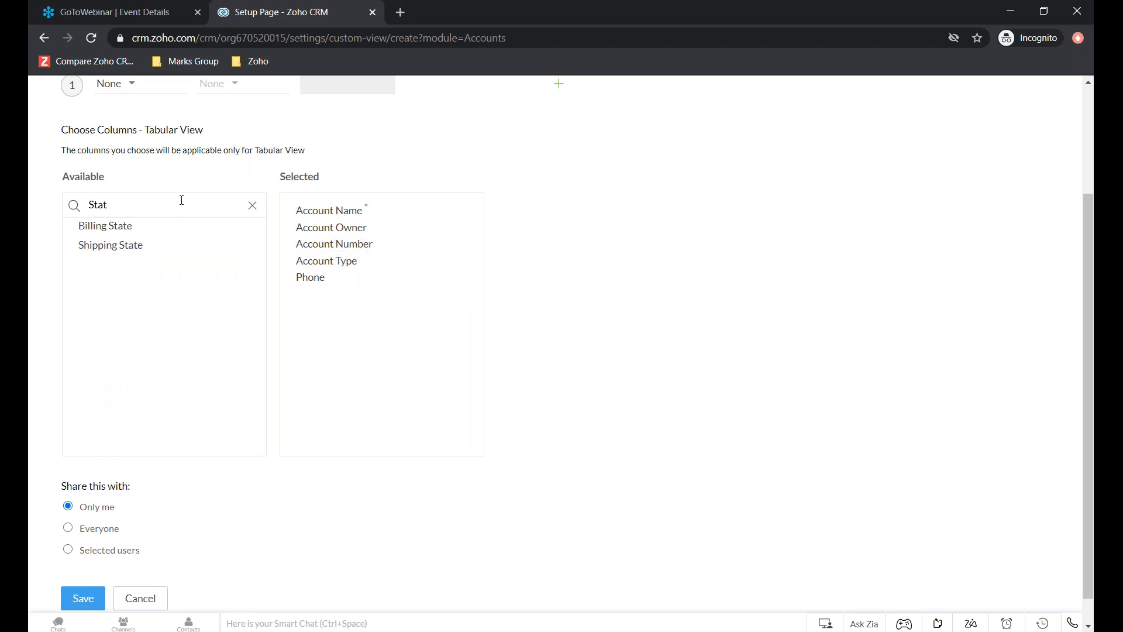
pyautogui.moveTo(91, 227); pyautogui.dragTo(311, 279)
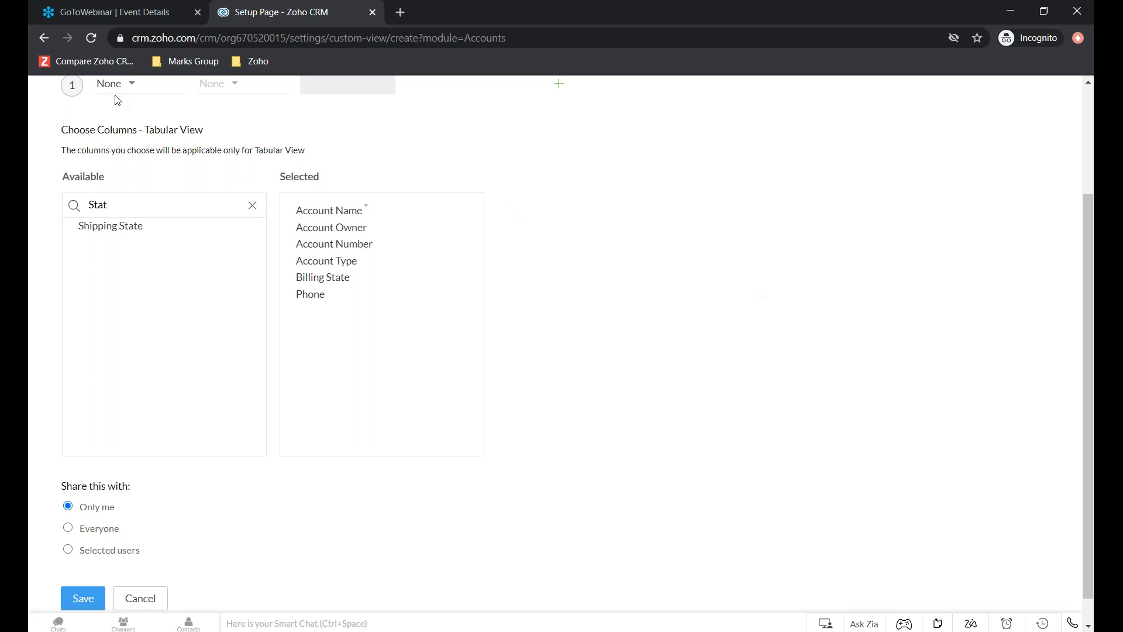
# - Review the users, roles, and roles and subordinates available for sharing the view with selected users, and cancel without adding any
pyautogui.scroll(-1, 689, 347)
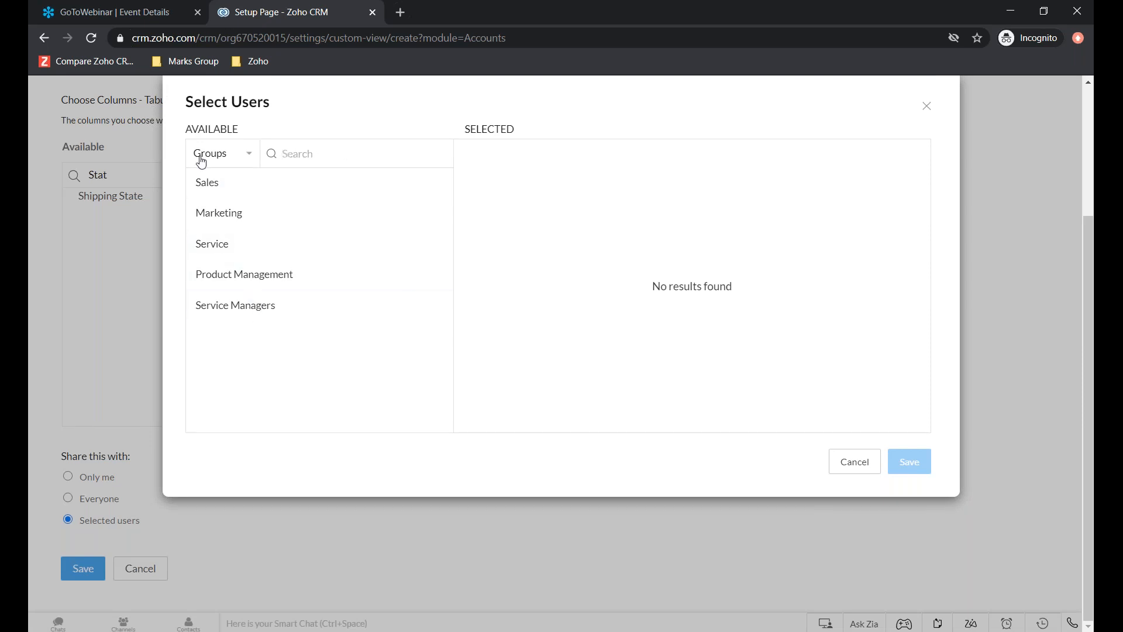
pyautogui.click(249, 161)
pyautogui.click(230, 211)
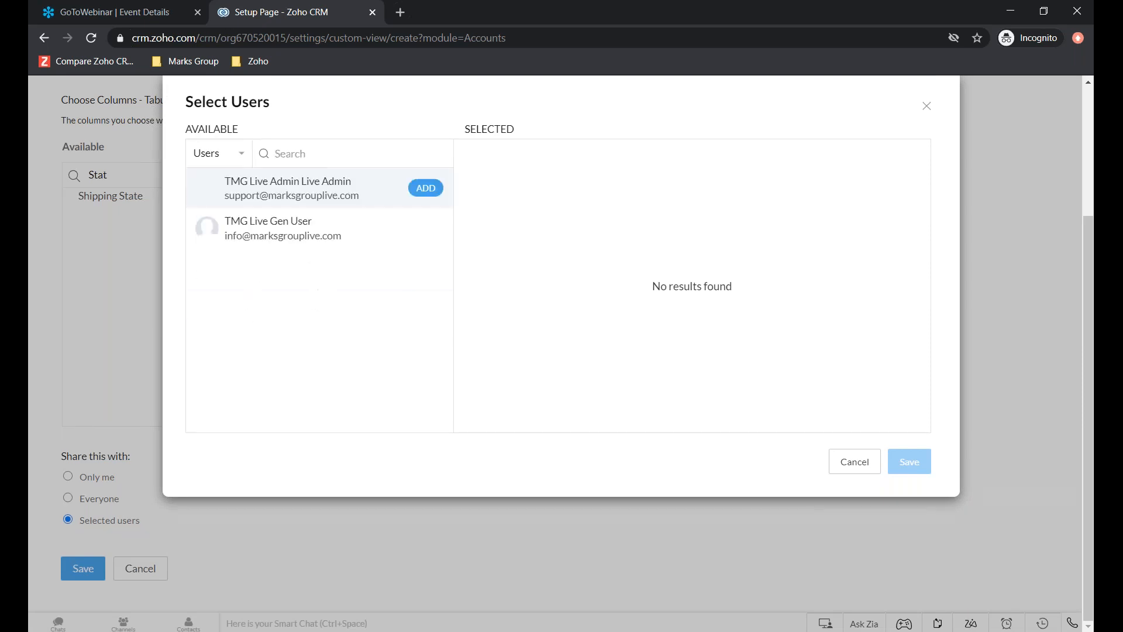
pyautogui.click(252, 160)
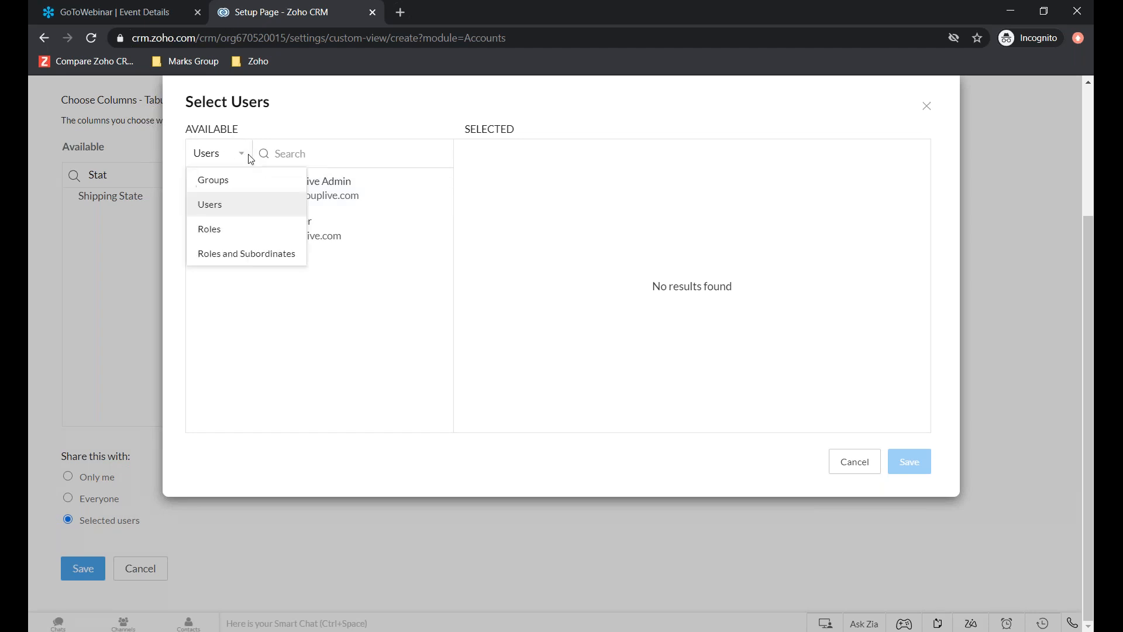
pyautogui.click(219, 229)
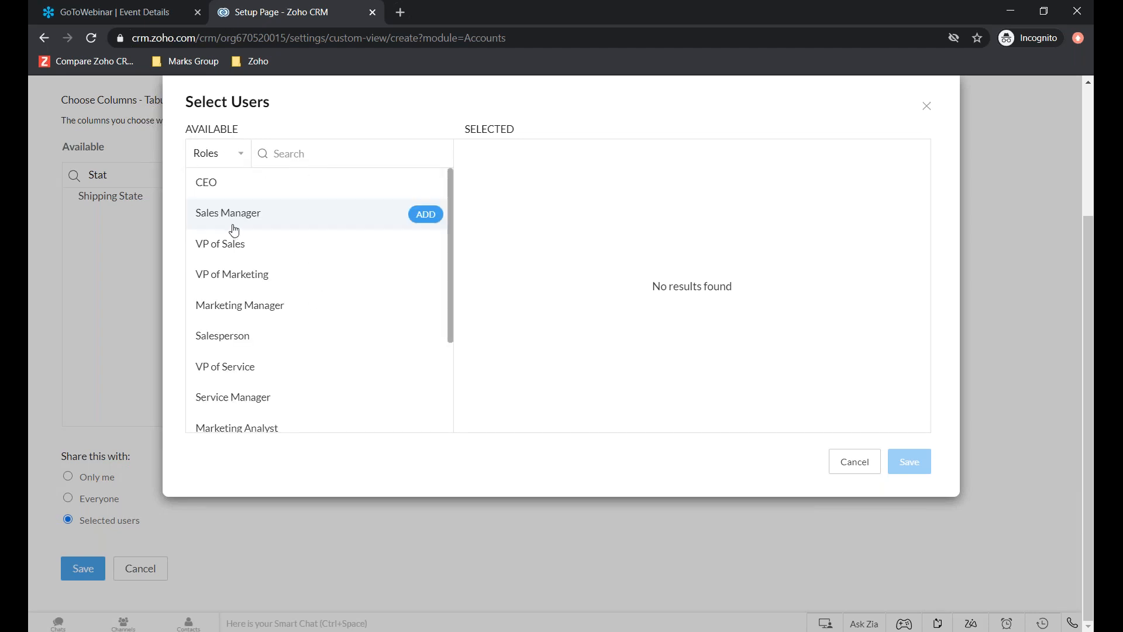
pyautogui.scroll(-3, 228, 336)
pyautogui.scroll(3, 226, 348)
pyautogui.click(212, 154)
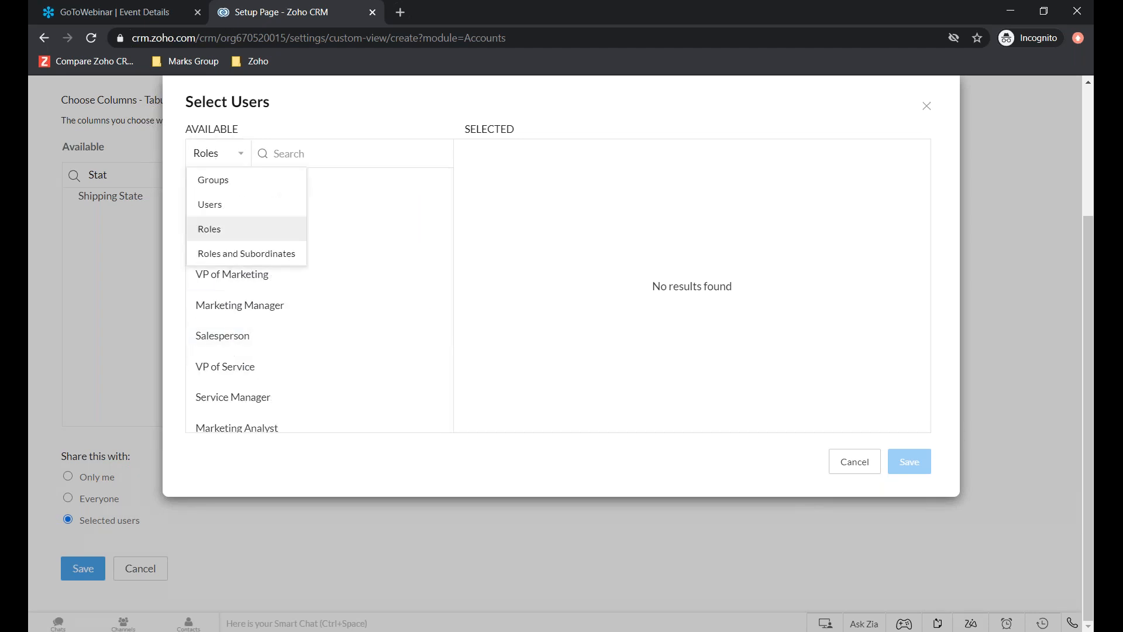
pyautogui.click(212, 253)
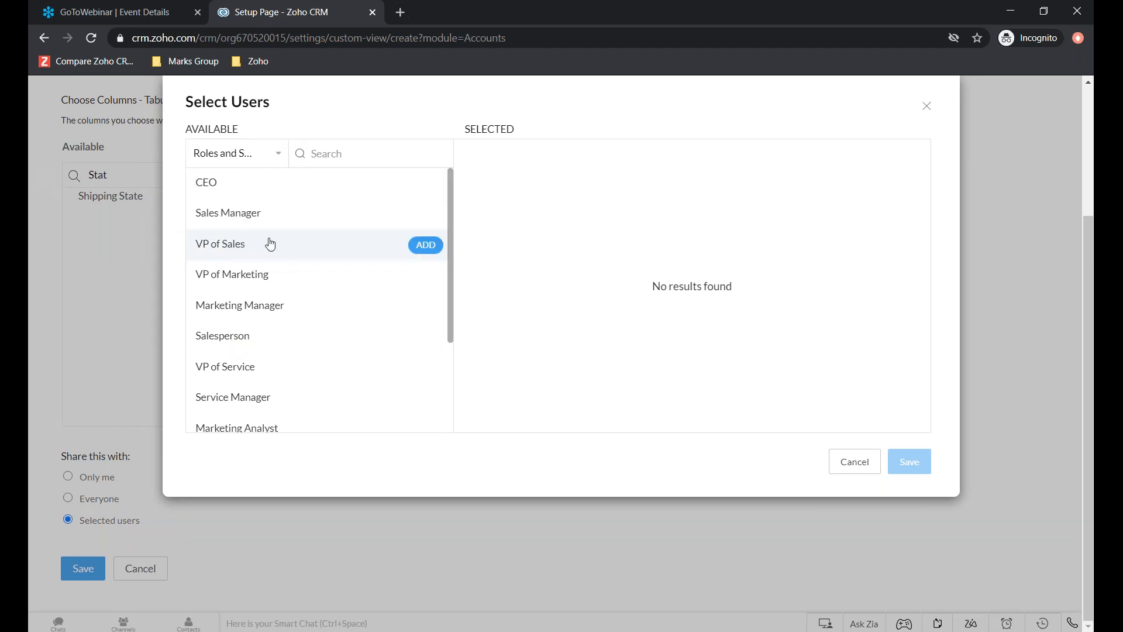
pyautogui.scroll(-3, 275, 245)
pyautogui.scroll(3, 298, 268)
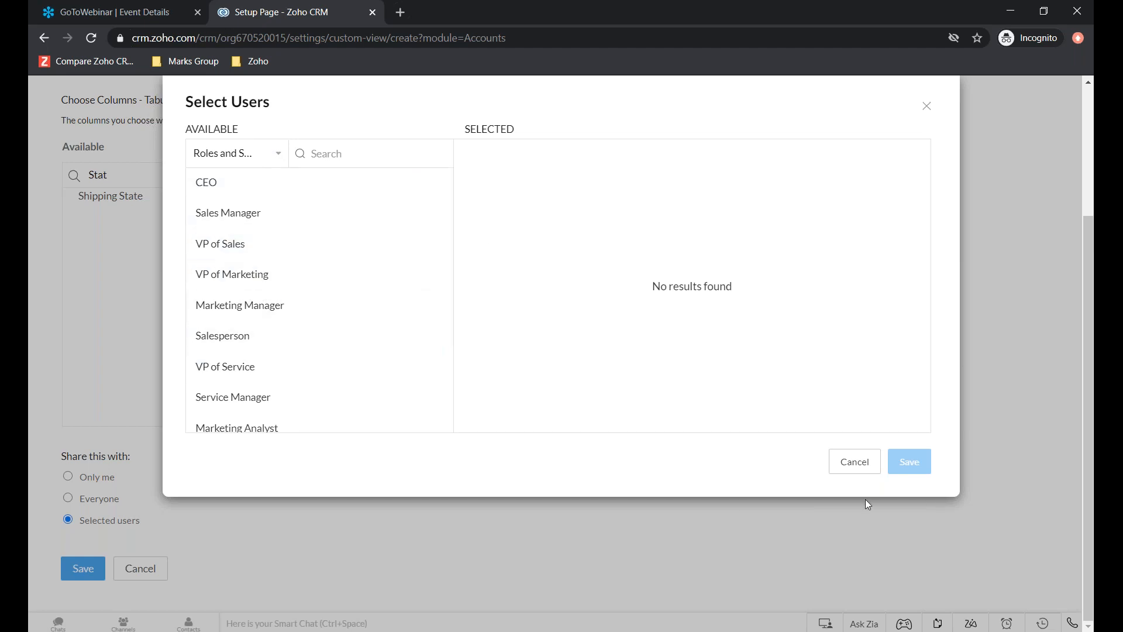
pyautogui.click(877, 471)
# - Save the custom accounts view and choose Demo Accounts by State from the list of views
pyautogui.click(87, 570)
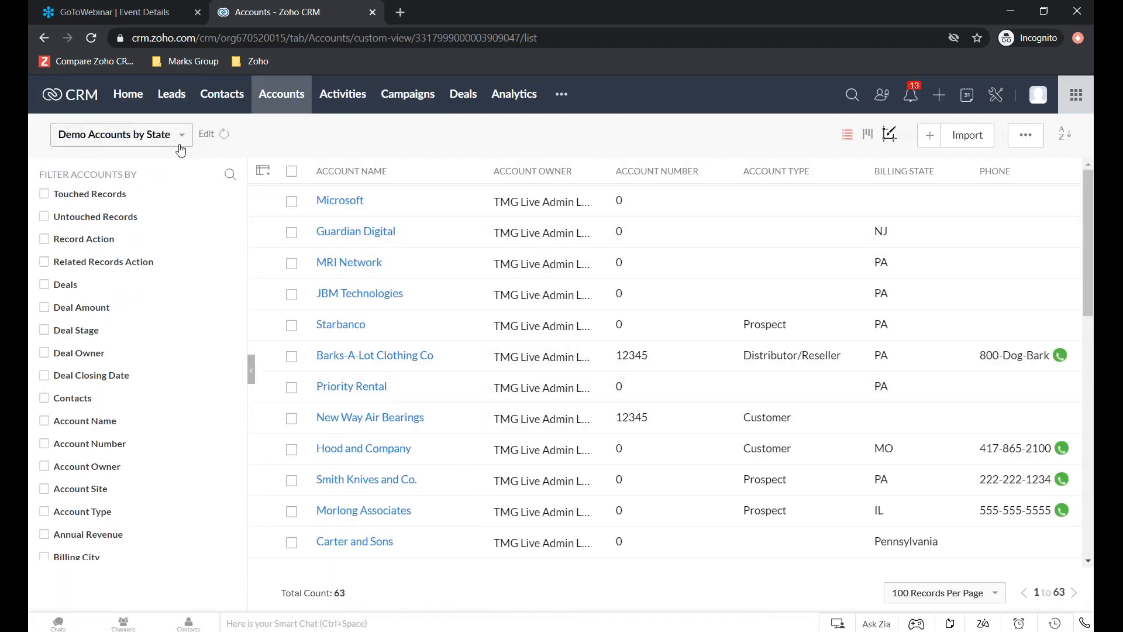
pyautogui.click(180, 146)
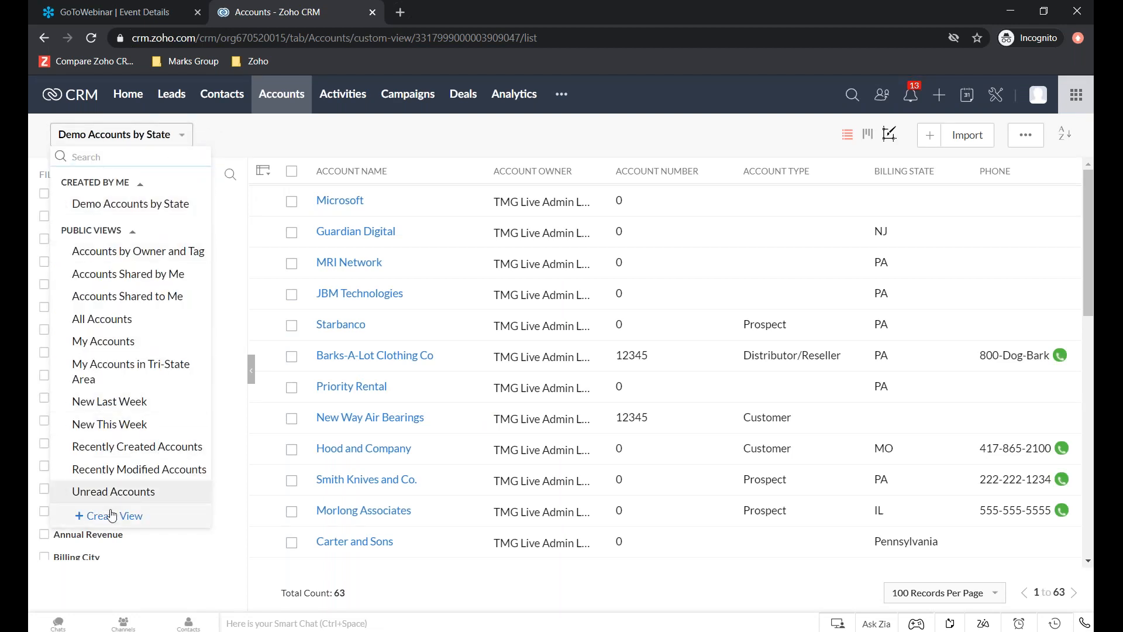
pyautogui.click(133, 208)
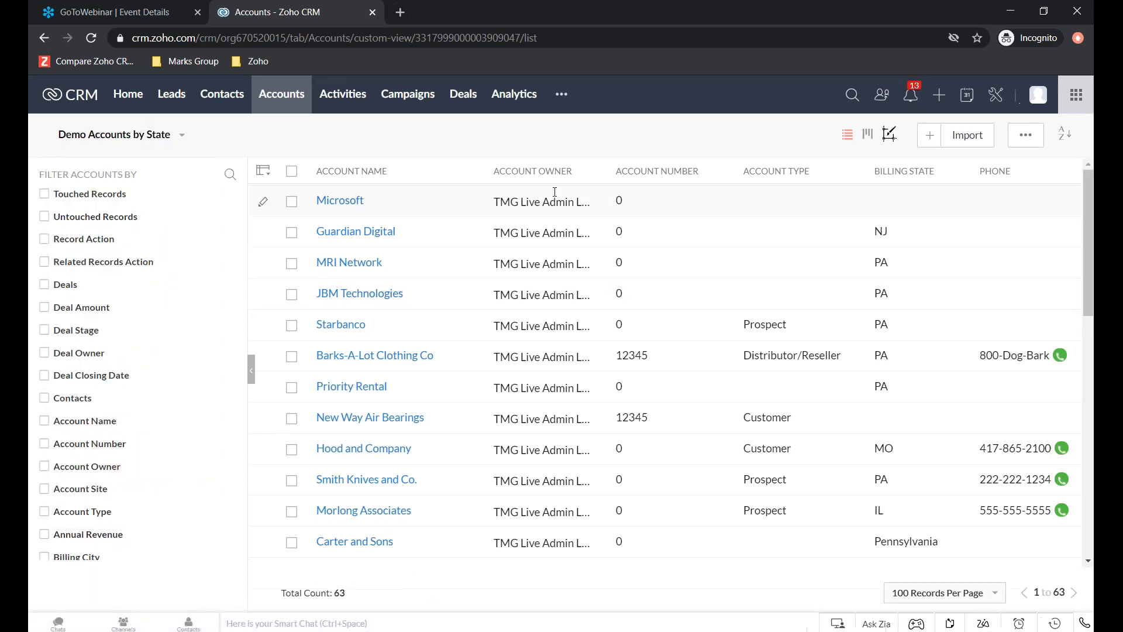
# - Sort the accounts in the view by Billing State in descending order
pyautogui.click(887, 176)
pyautogui.click(893, 190)
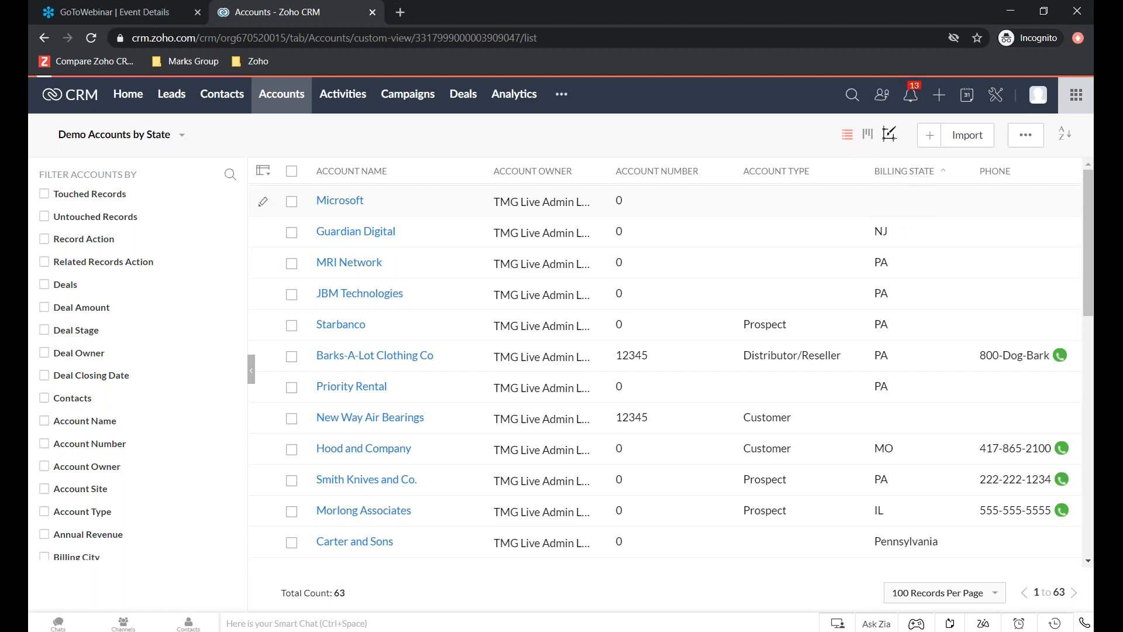
pyautogui.click(905, 183)
pyautogui.click(887, 188)
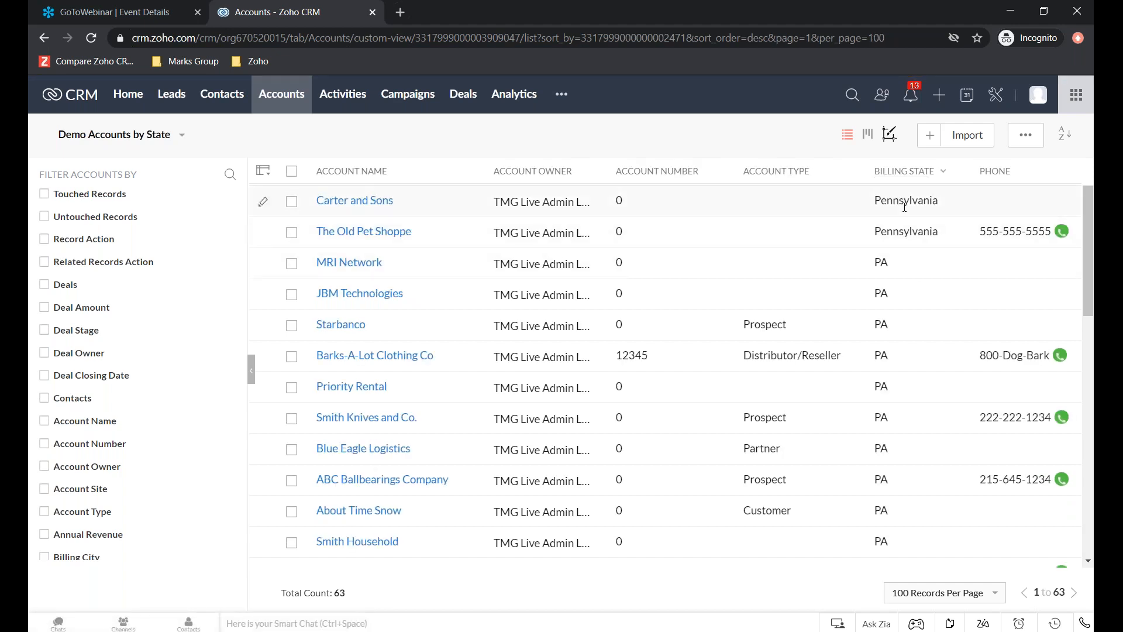
# - Examine the sorted accounts list for how the billing states are grouped and written, including accounts without a state
pyautogui.scroll(-8, 905, 206)
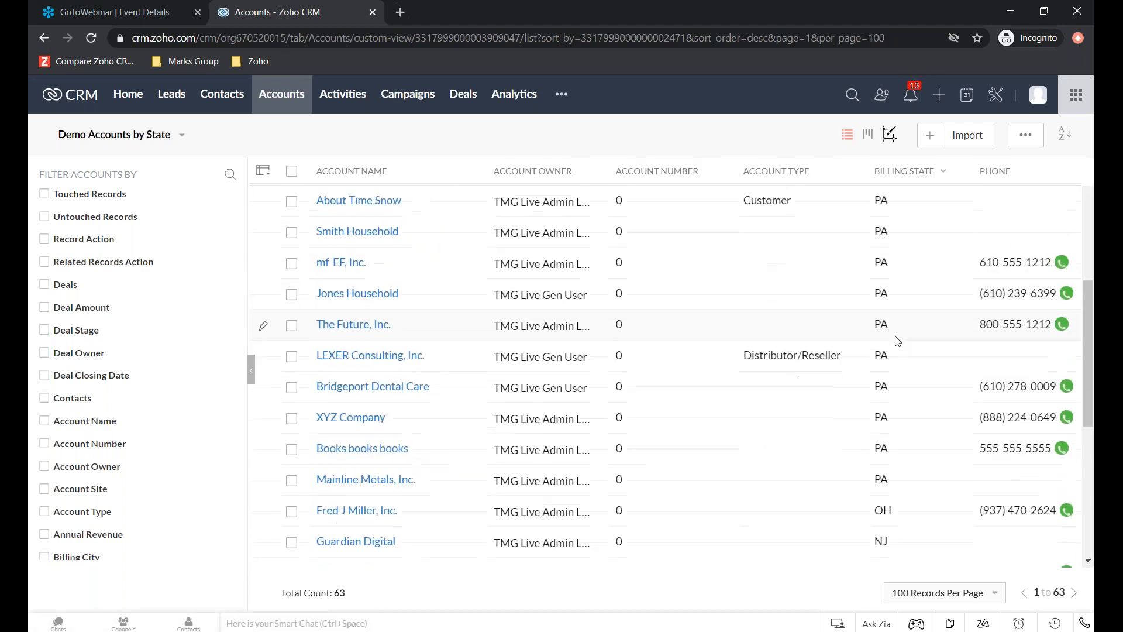
pyautogui.scroll(-5, 898, 350)
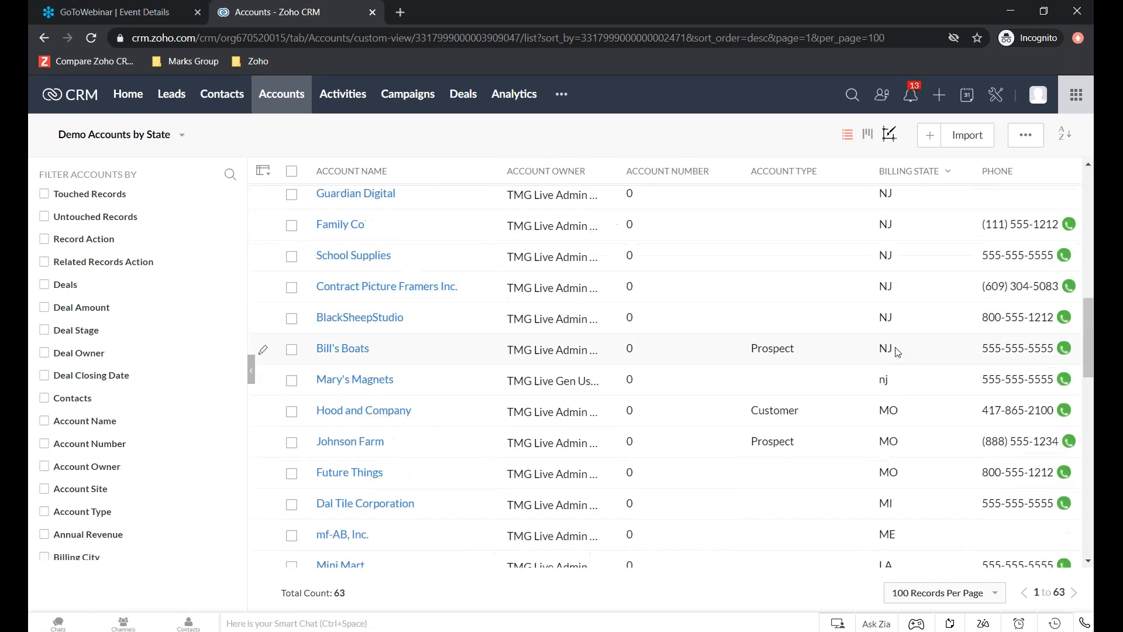
pyautogui.scroll(-2, 899, 354)
pyautogui.scroll(-5, 904, 356)
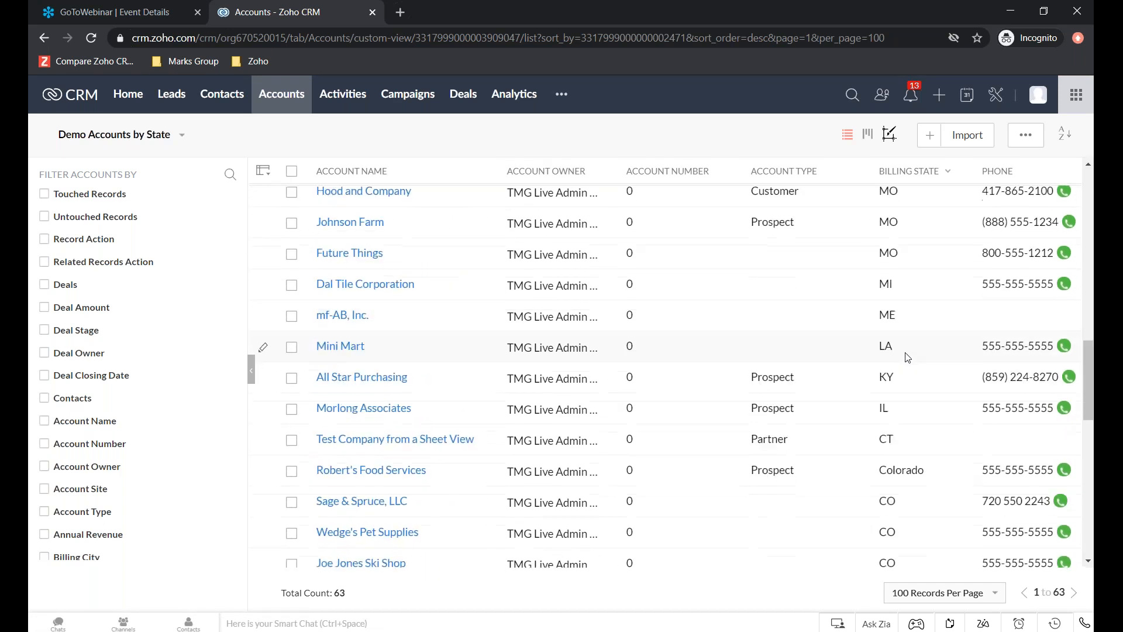
pyautogui.scroll(-3, 915, 359)
pyautogui.scroll(8, 915, 359)
pyautogui.scroll(-4, 916, 368)
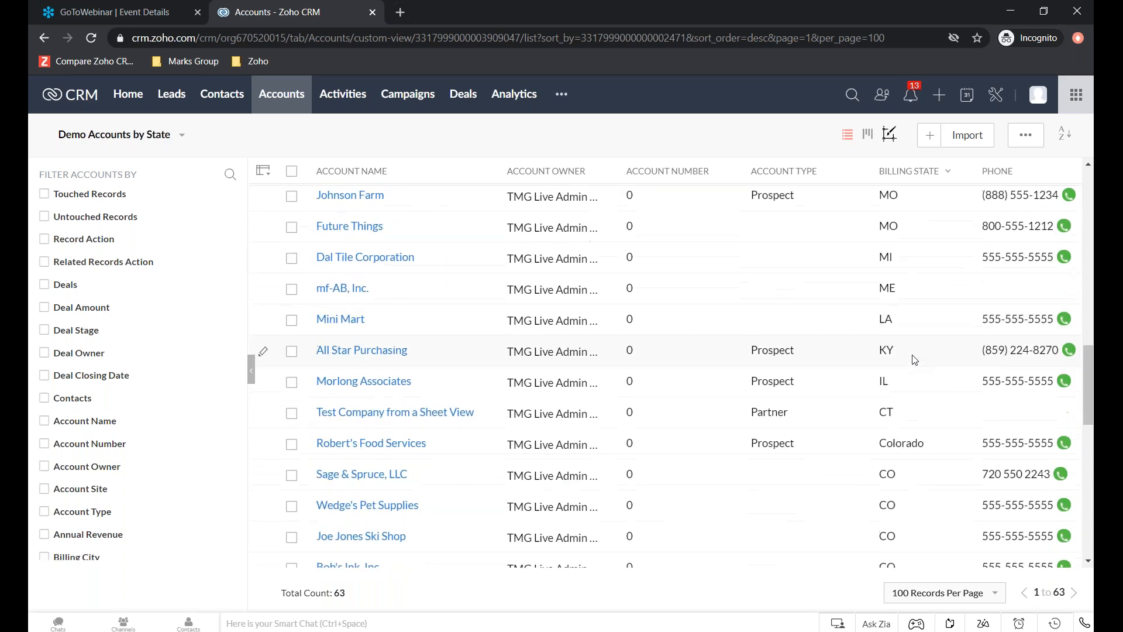
pyautogui.scroll(3, 920, 385)
pyautogui.scroll(14, 923, 384)
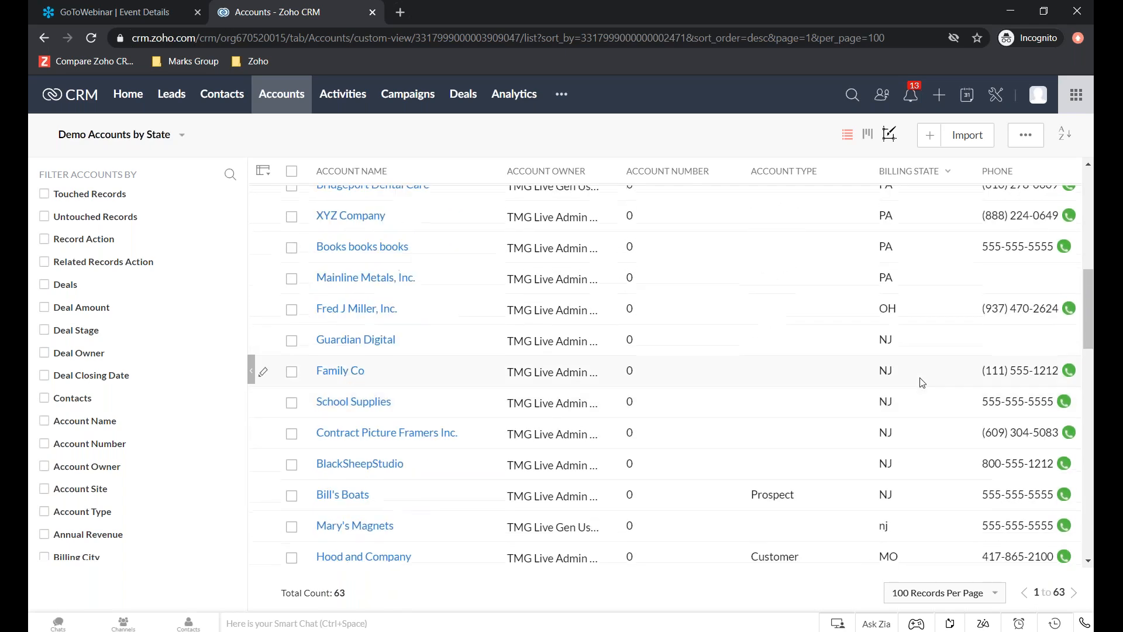
pyautogui.scroll(-13, 933, 344)
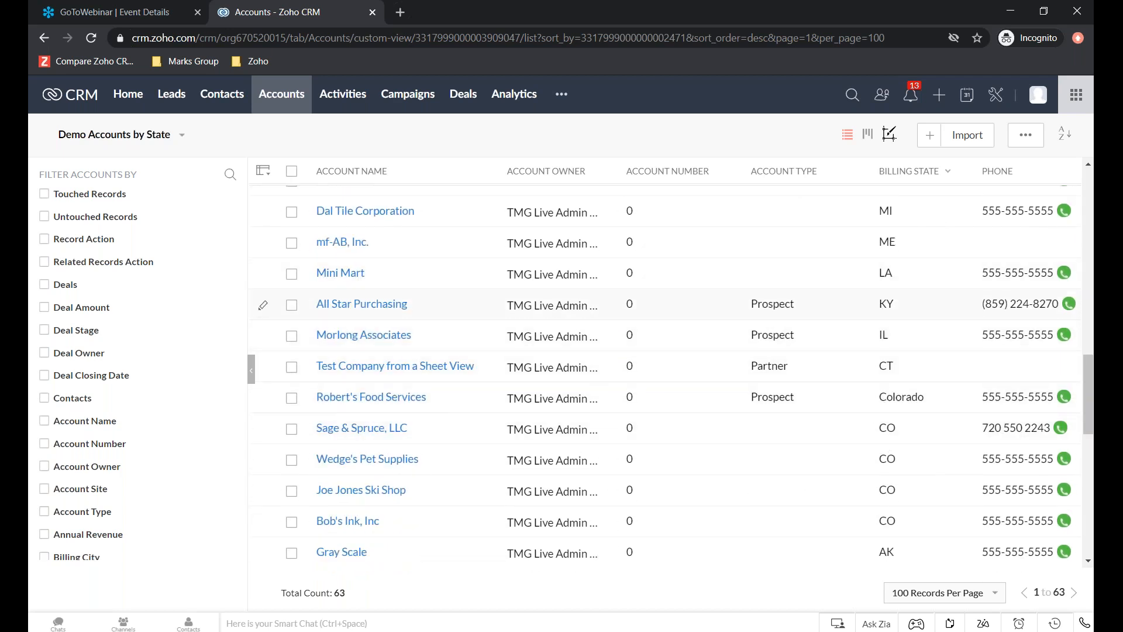
pyautogui.scroll(-2, 902, 465)
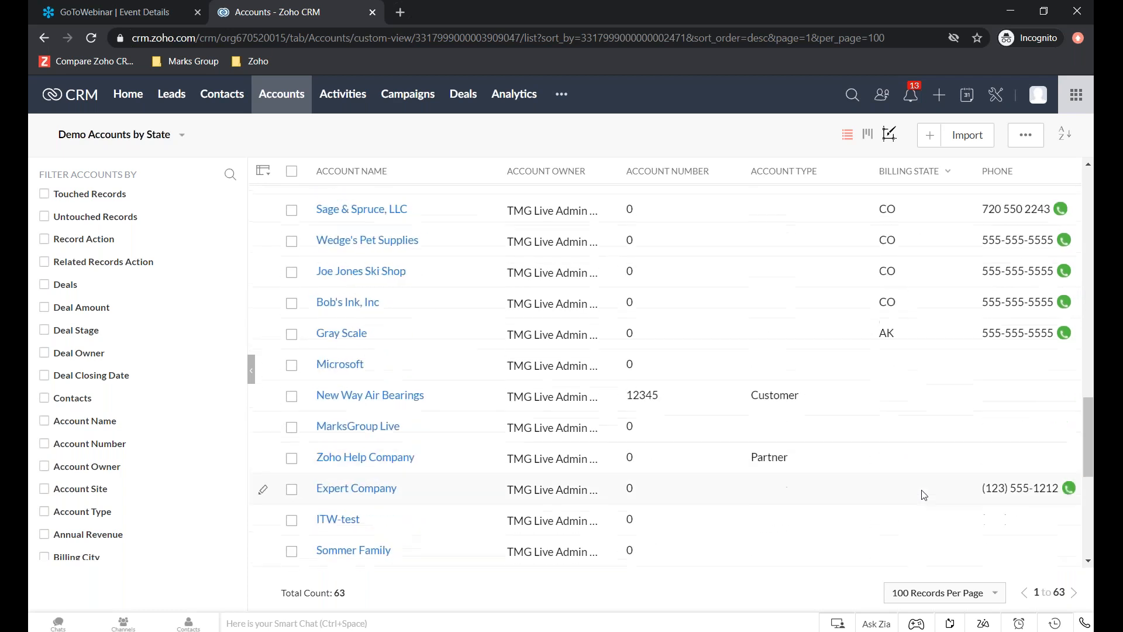
pyautogui.scroll(1, 923, 495)
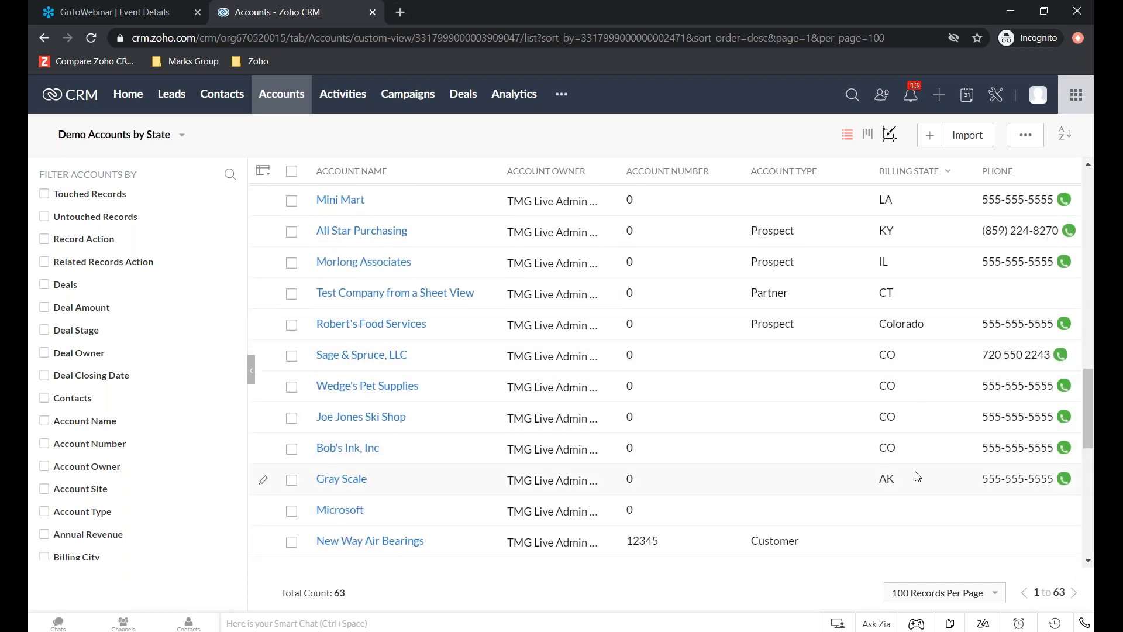
pyautogui.scroll(15, 832, 378)
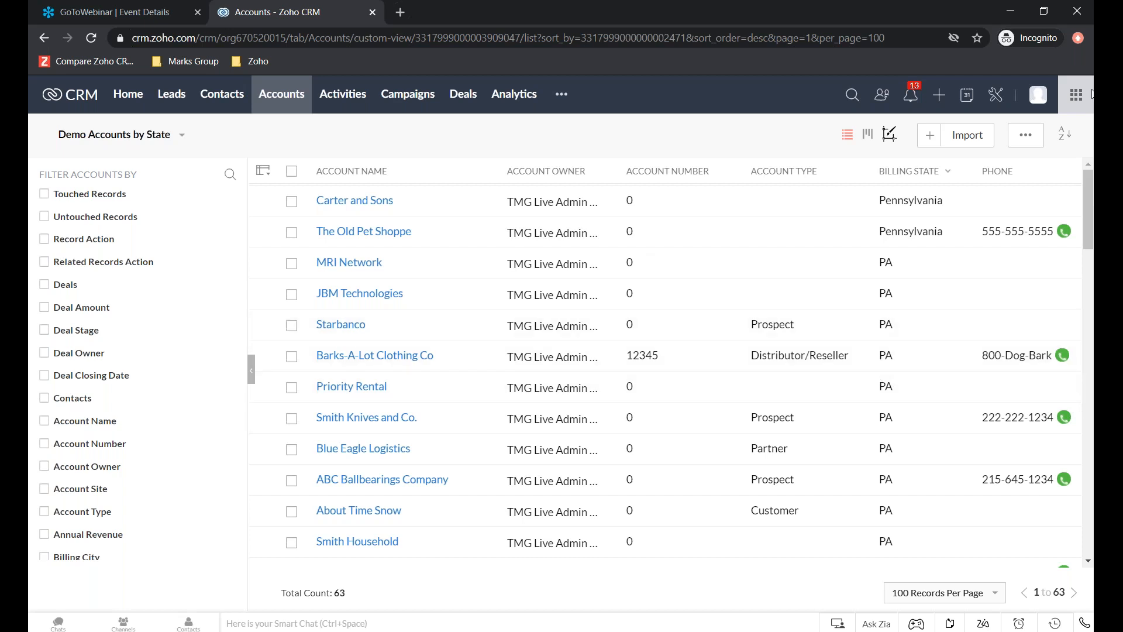
pyautogui.click(1079, 43)
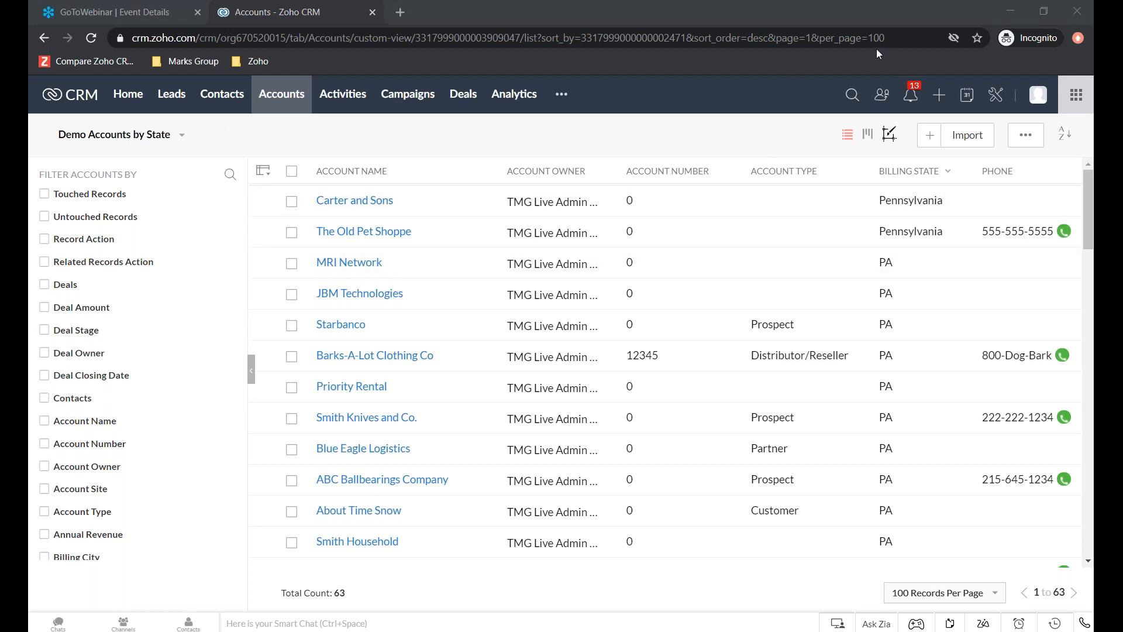
# - Start a new dashboard in Analytics and name it Demo Accounts Dashboard
pyautogui.click(515, 103)
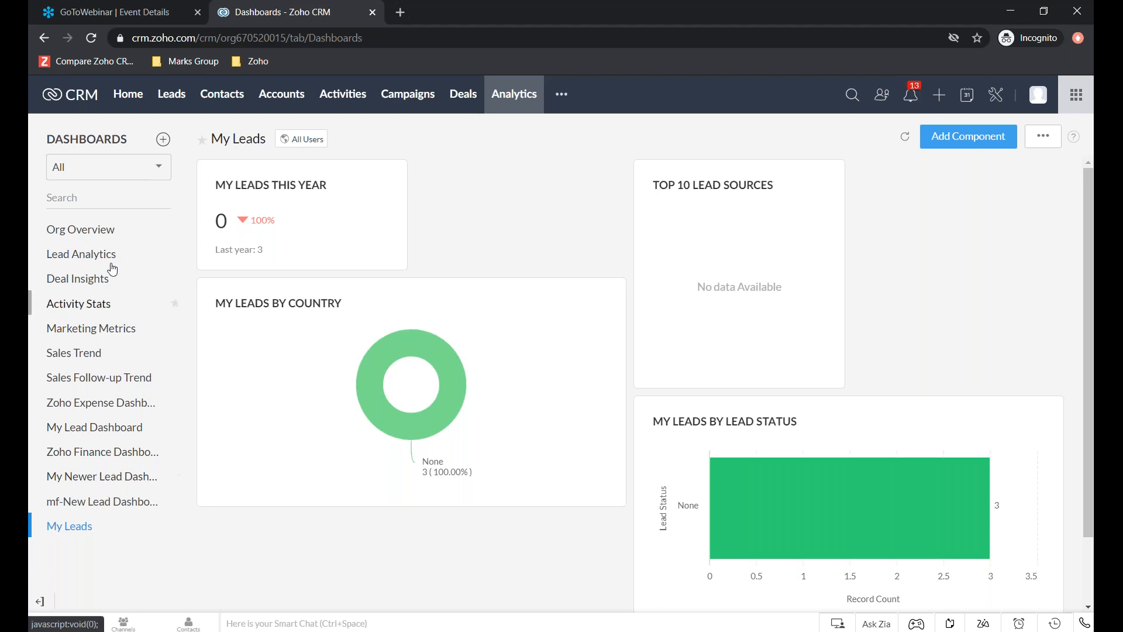
pyautogui.click(163, 139)
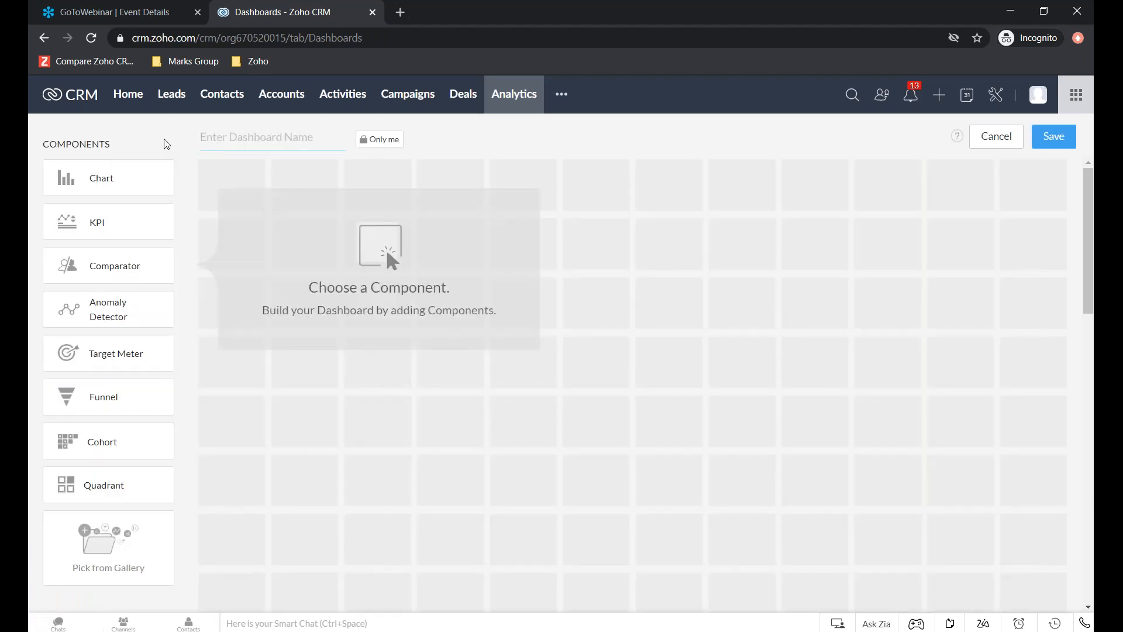
pyautogui.write('De')
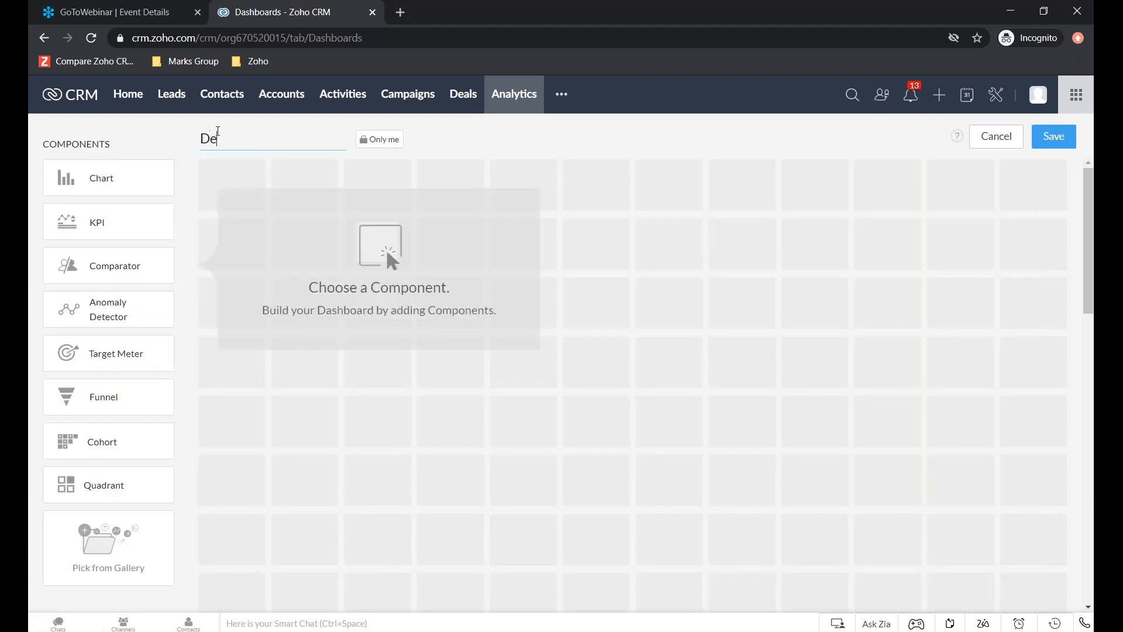
pyautogui.write('mo Accounts Das')
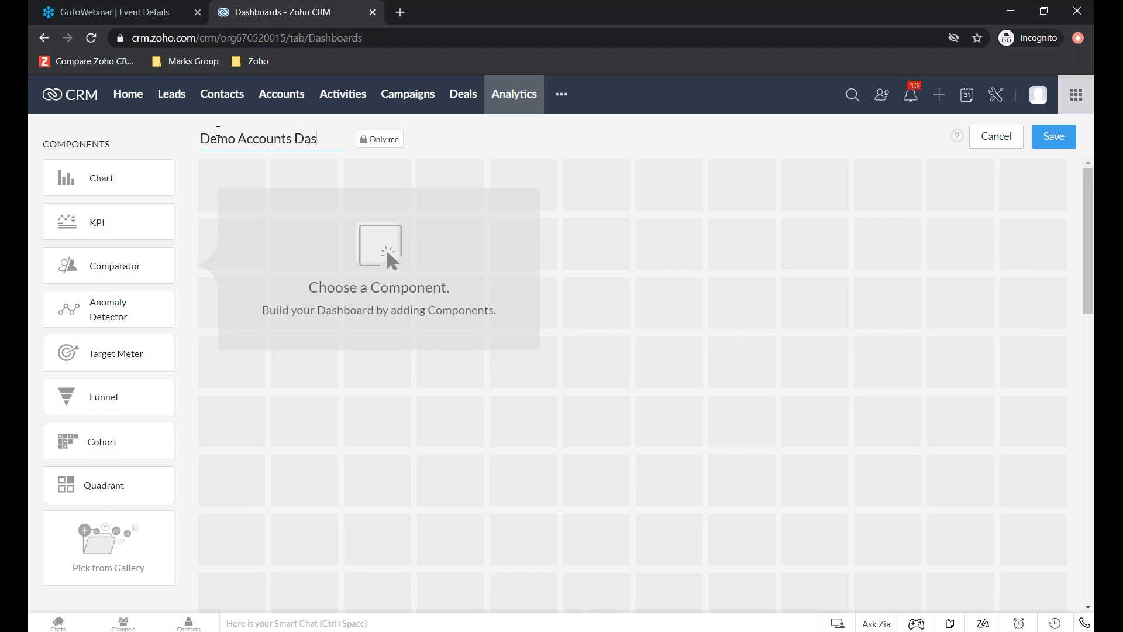
pyautogui.write('hboard')
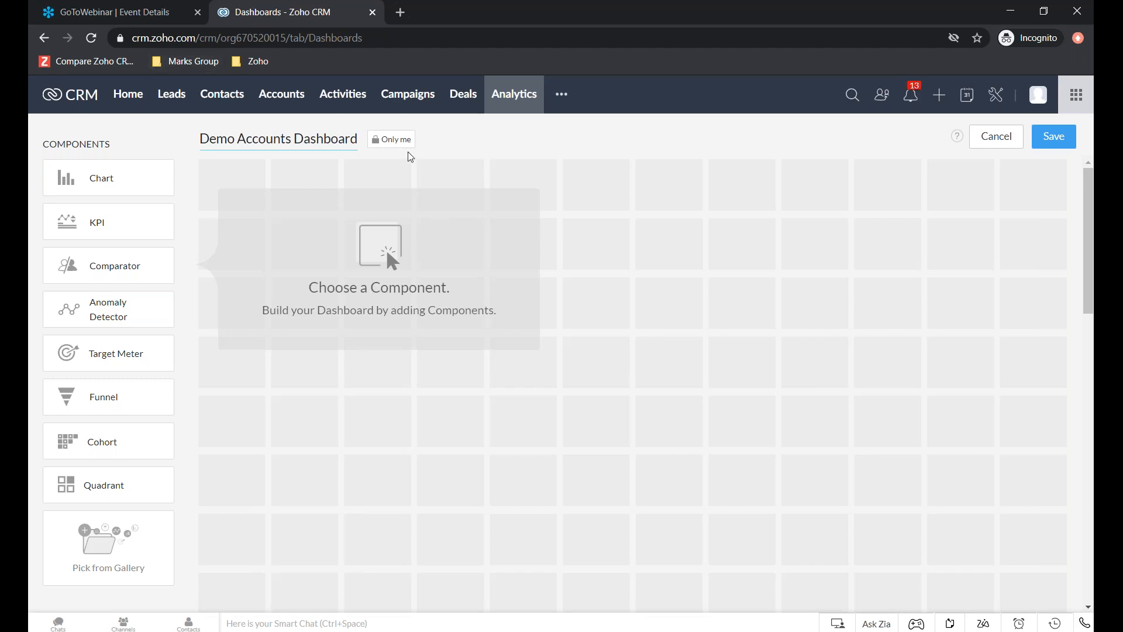
# - Check the Custom sharing categories offered for the dashboard, and cancel the user selection
pyautogui.click(387, 142)
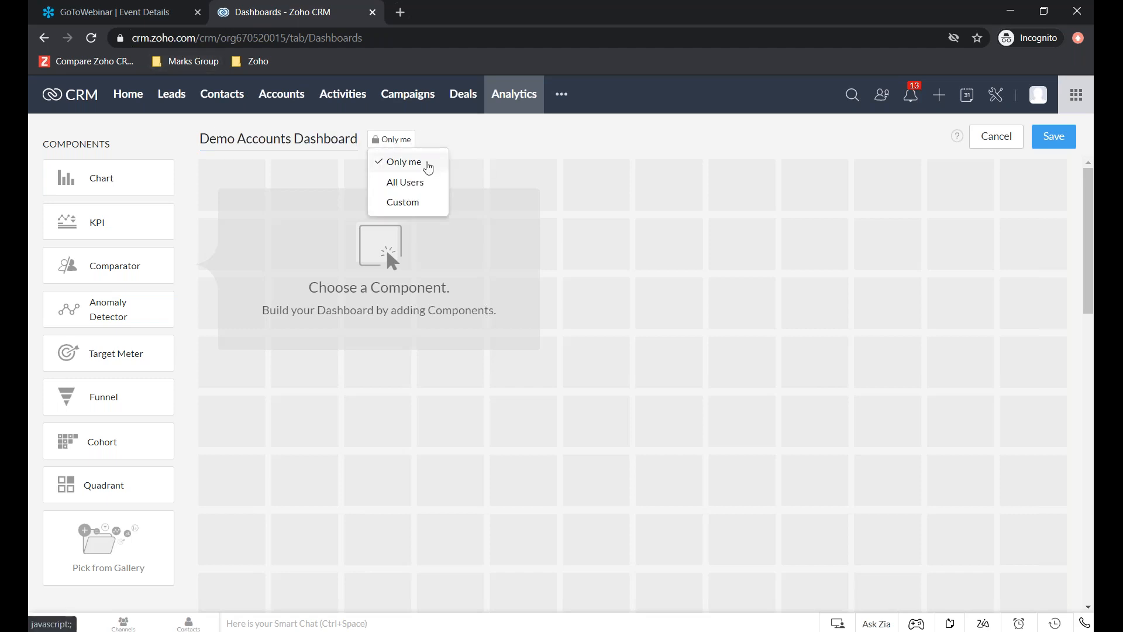
pyautogui.click(427, 203)
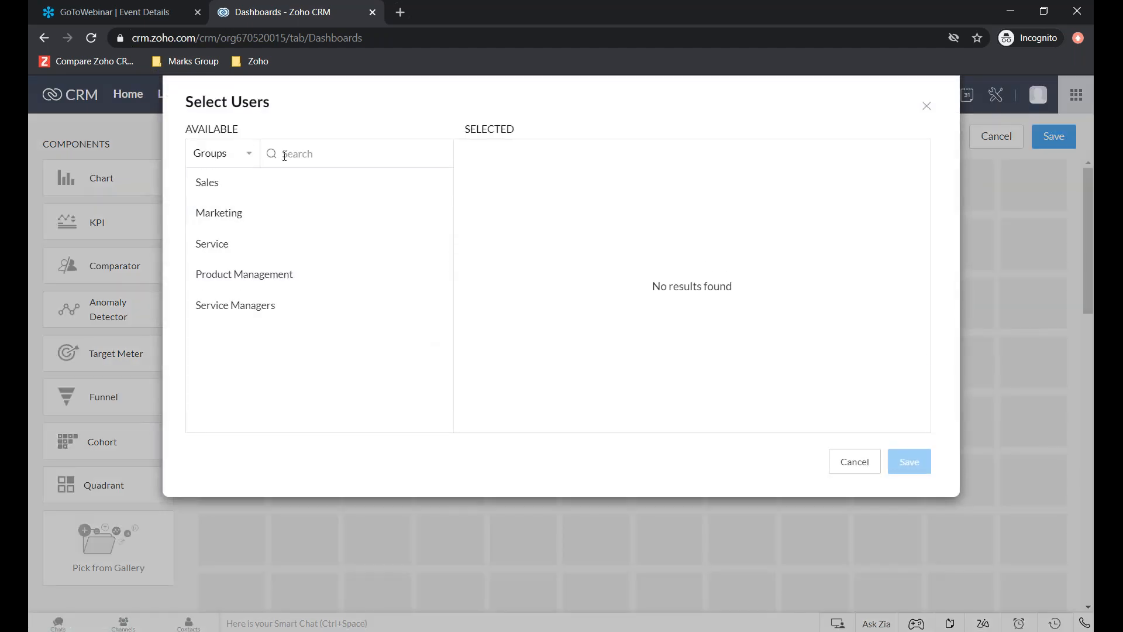
pyautogui.click(246, 155)
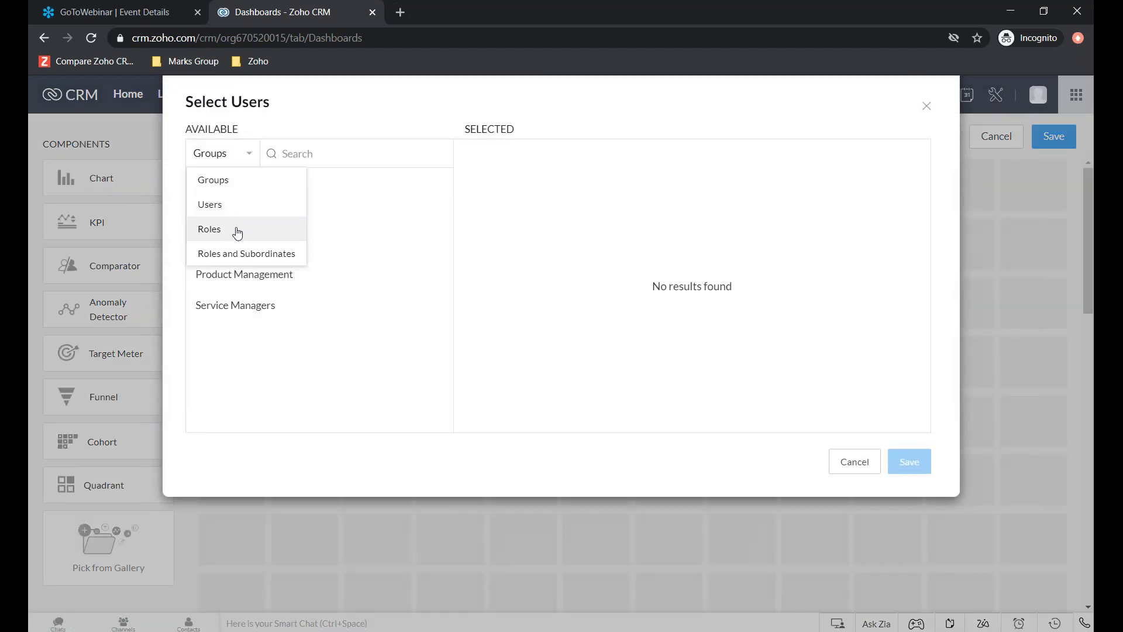
pyautogui.click(859, 470)
pyautogui.click(854, 462)
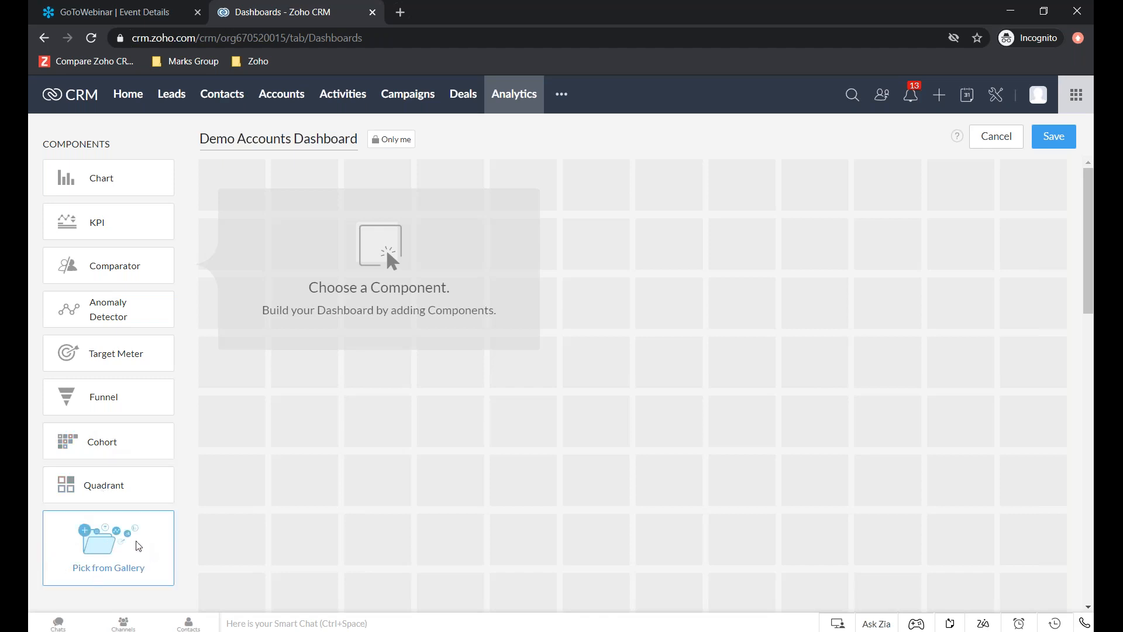
# - Look through the prebuilt Org Overview components in the Analytics Gallery and close the gallery without adding any
pyautogui.click(124, 554)
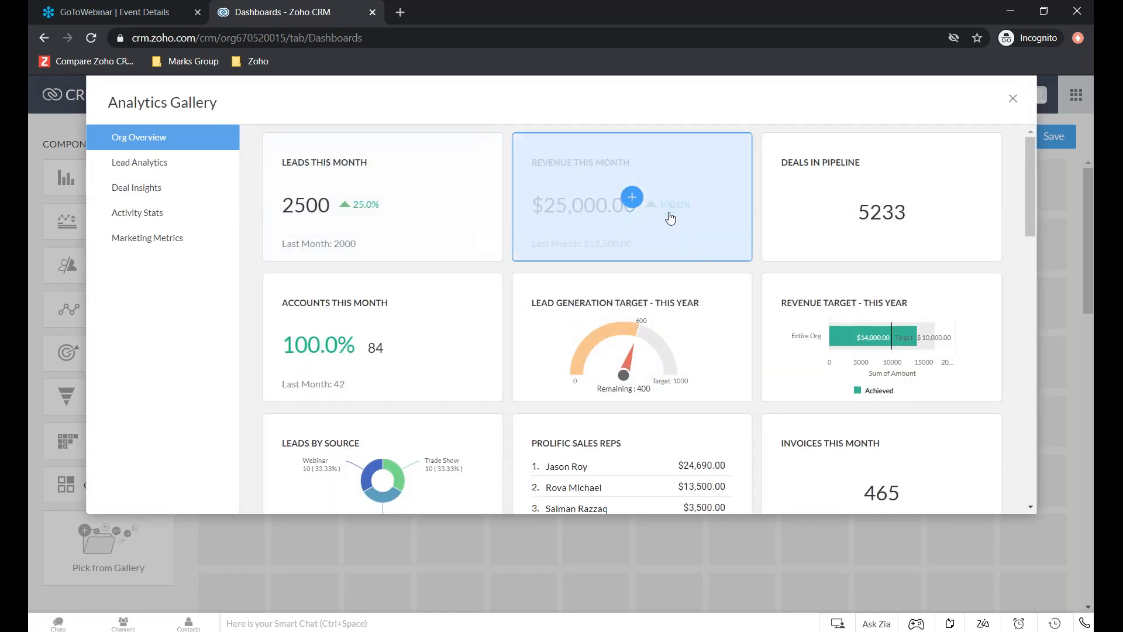
pyautogui.scroll(-12, 677, 251)
pyautogui.scroll(-5, 690, 279)
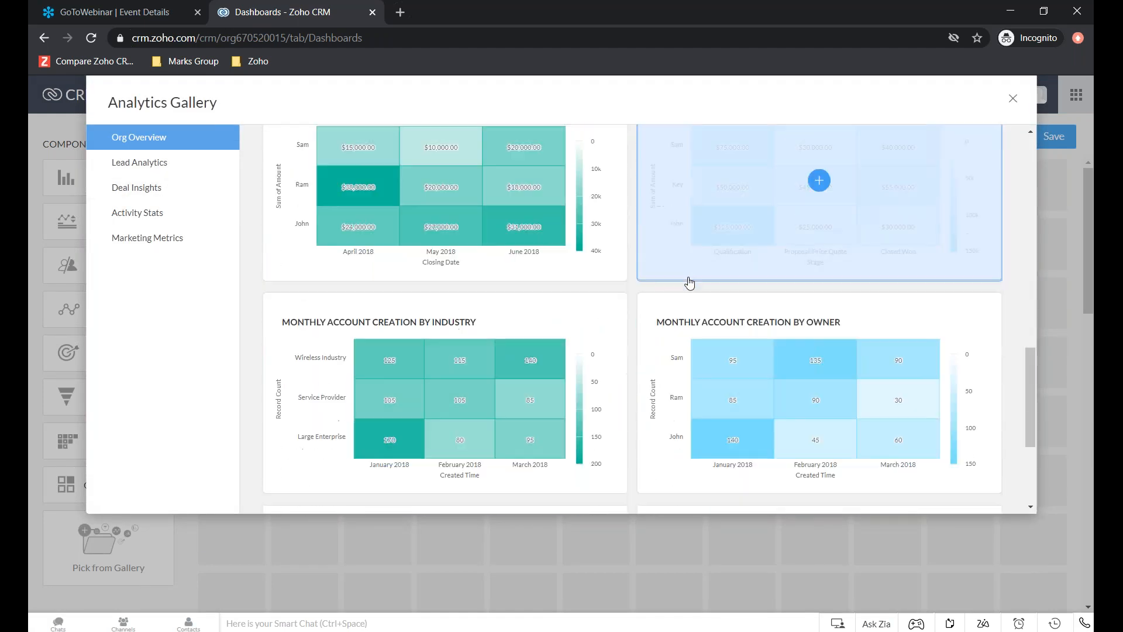
pyautogui.scroll(15, 695, 260)
pyautogui.scroll(5, 694, 256)
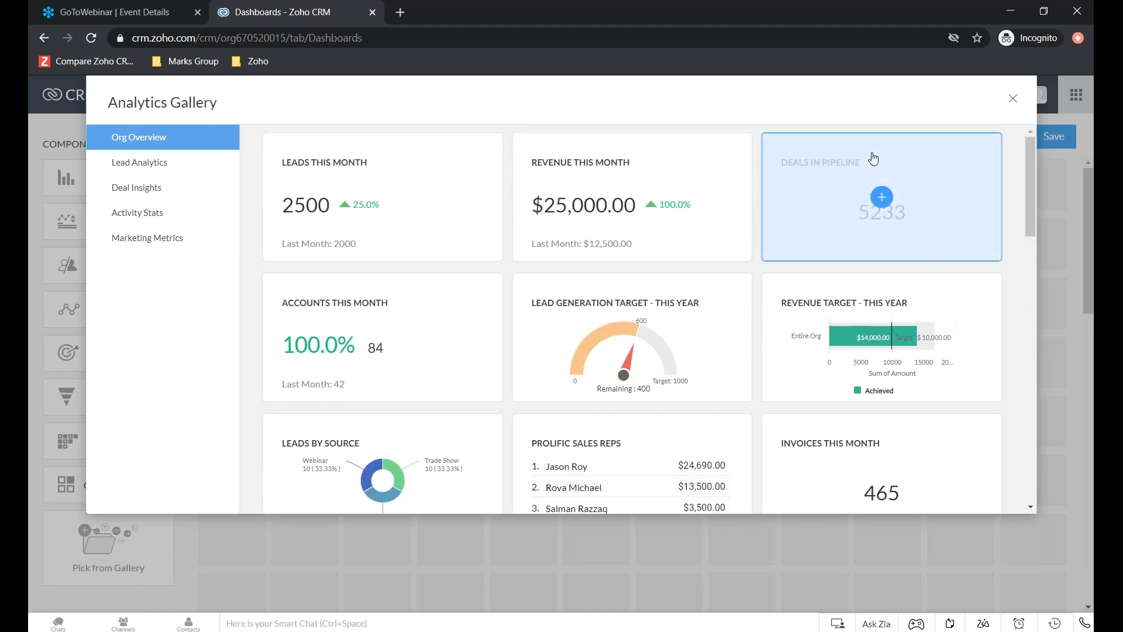
pyautogui.click(1013, 100)
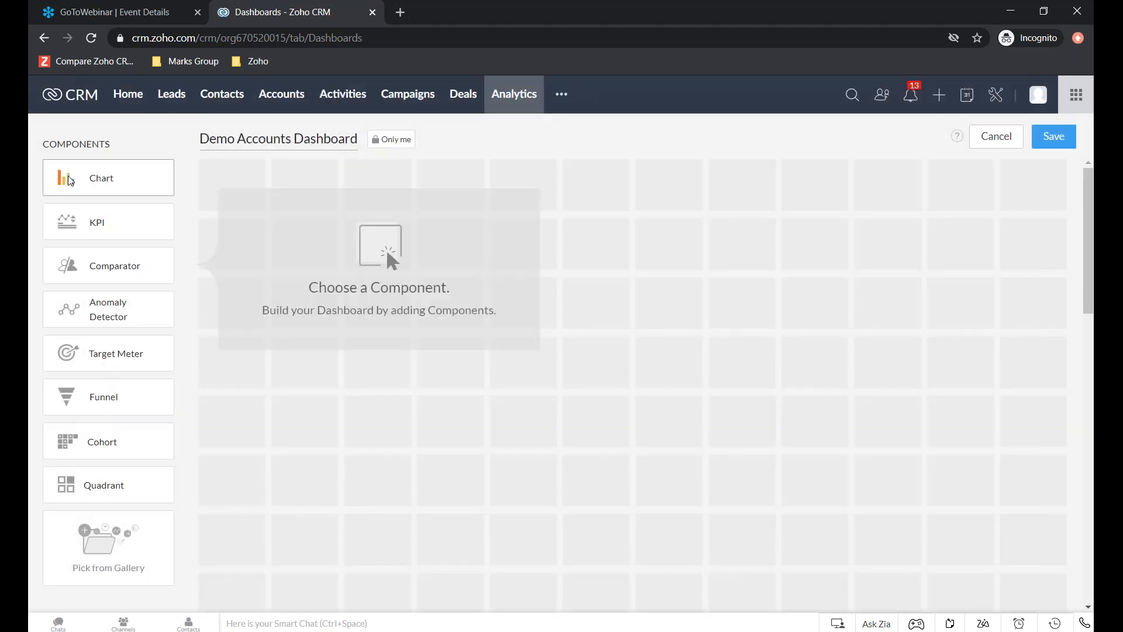
# - Add a quick chart component named Demo Accounts by State, based on the Accounts module
pyautogui.click(91, 185)
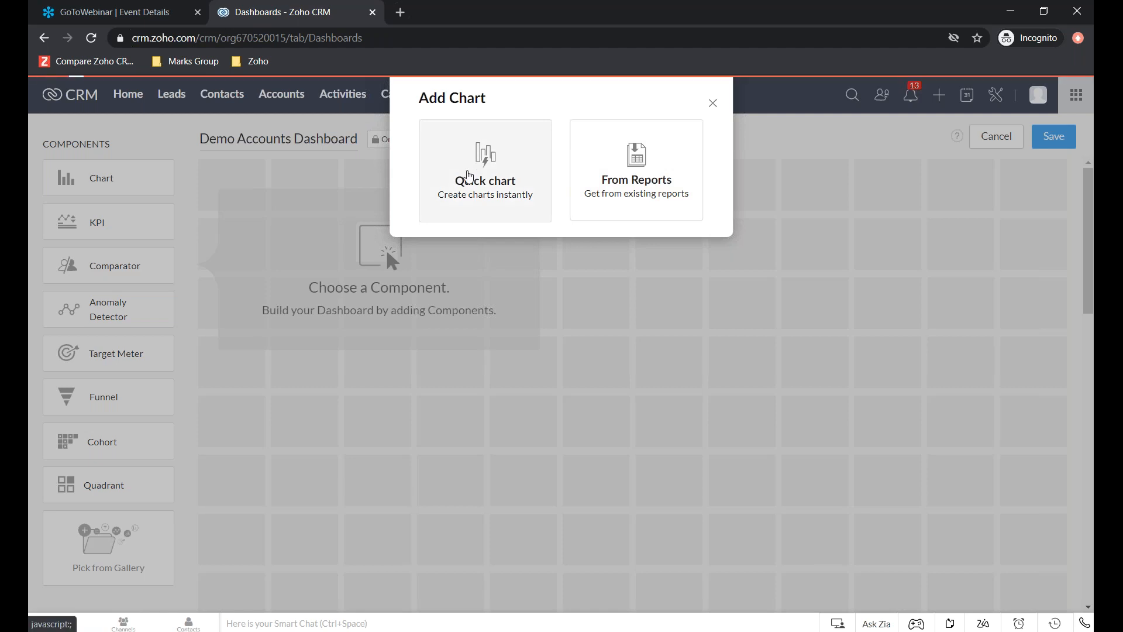
pyautogui.click(471, 170)
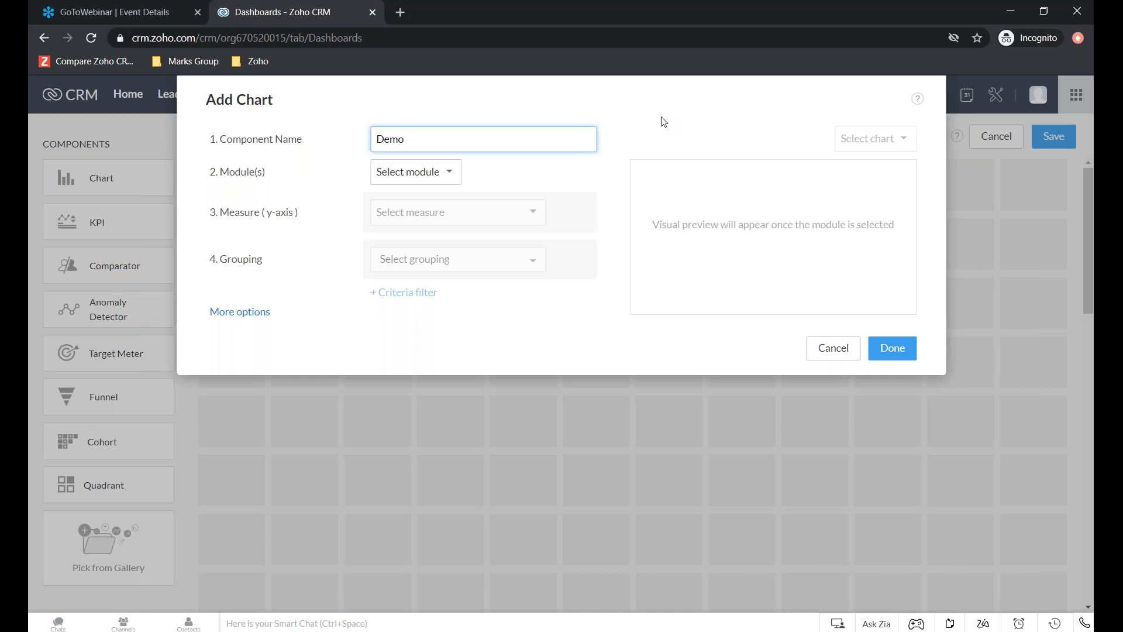
pyautogui.write('Demo Accounts by State')
pyautogui.click(432, 173)
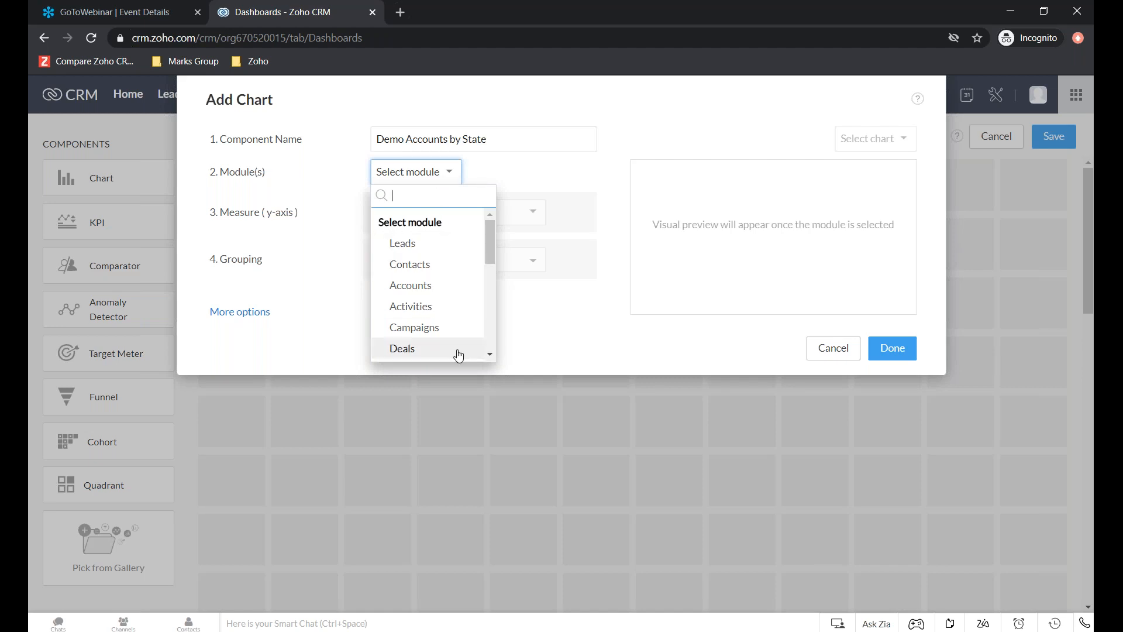
pyautogui.click(431, 286)
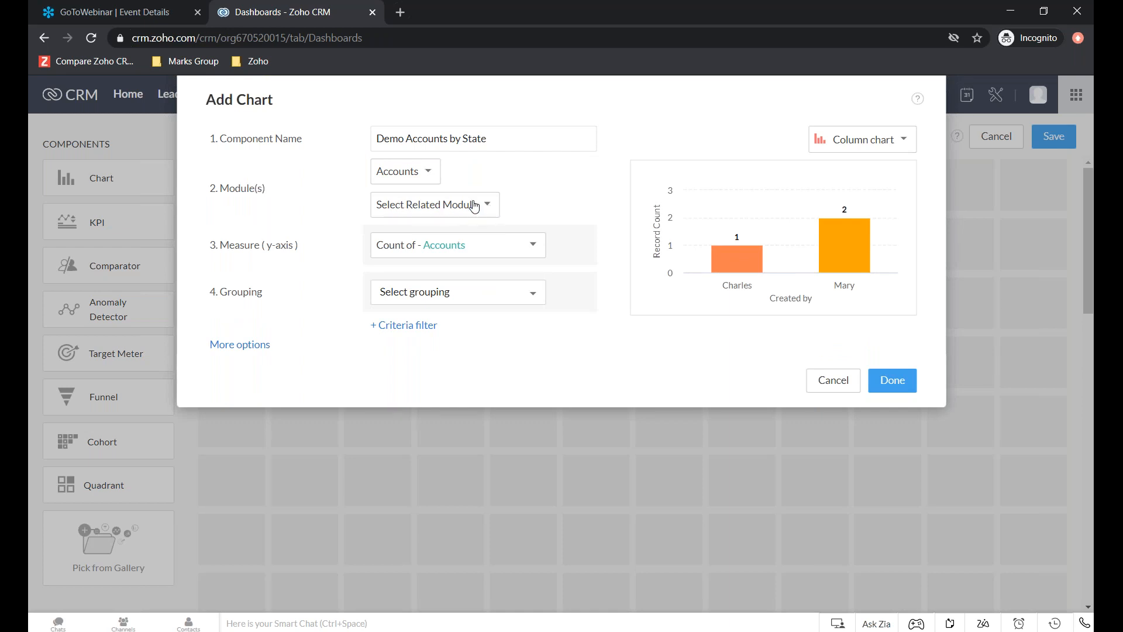
# - Look through the related modules offered for the Accounts chart without choosing one
pyautogui.click(474, 207)
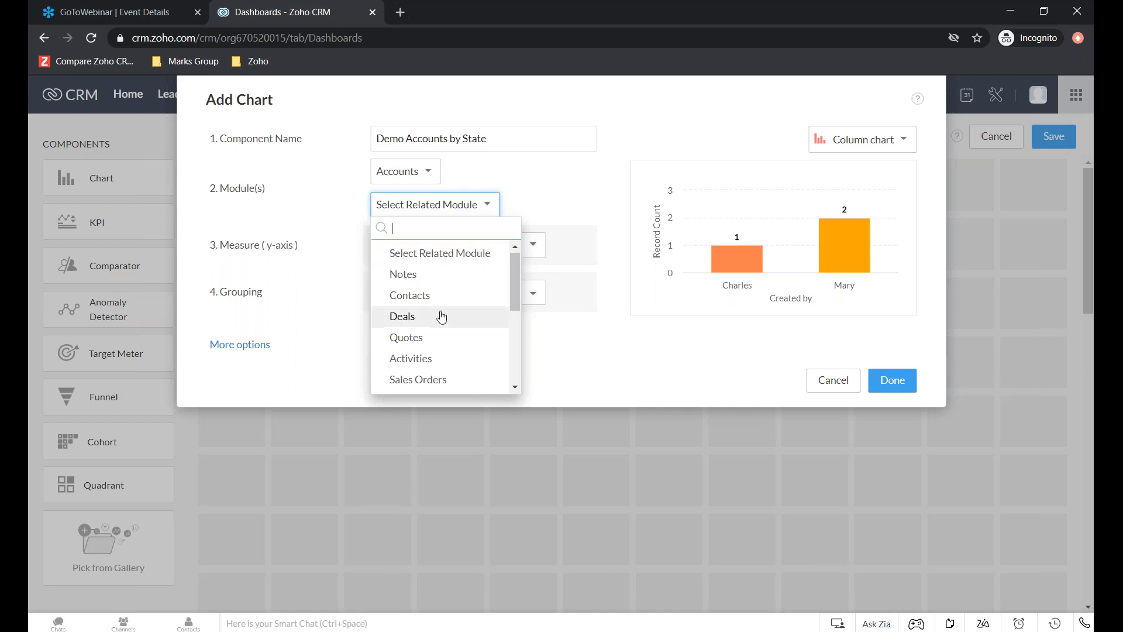
pyautogui.scroll(-3, 441, 317)
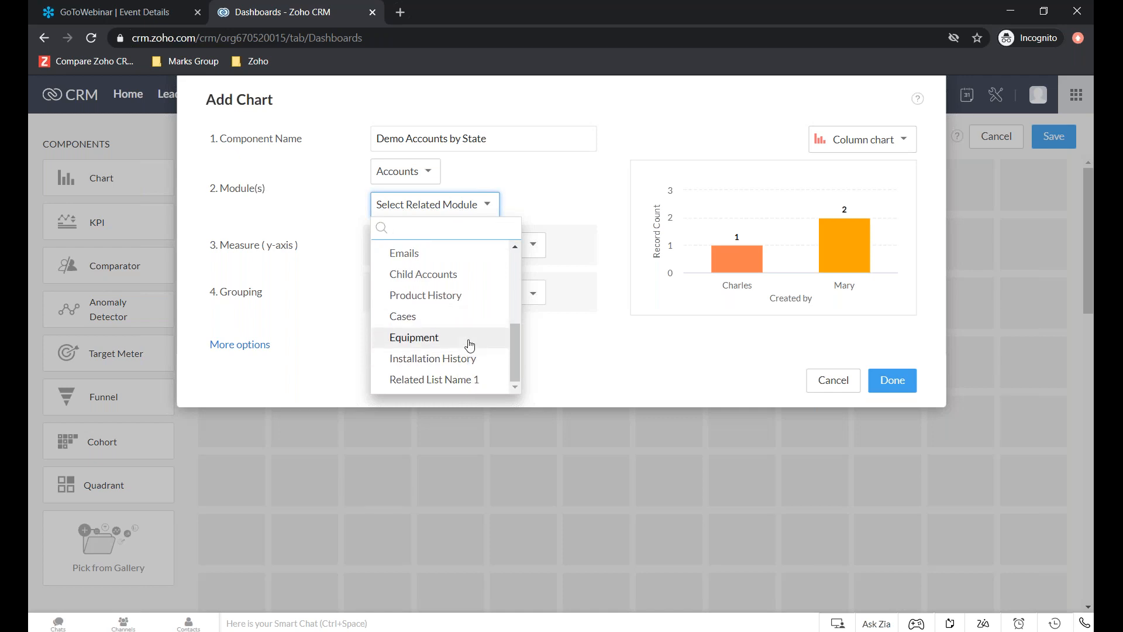
pyautogui.scroll(5, 468, 316)
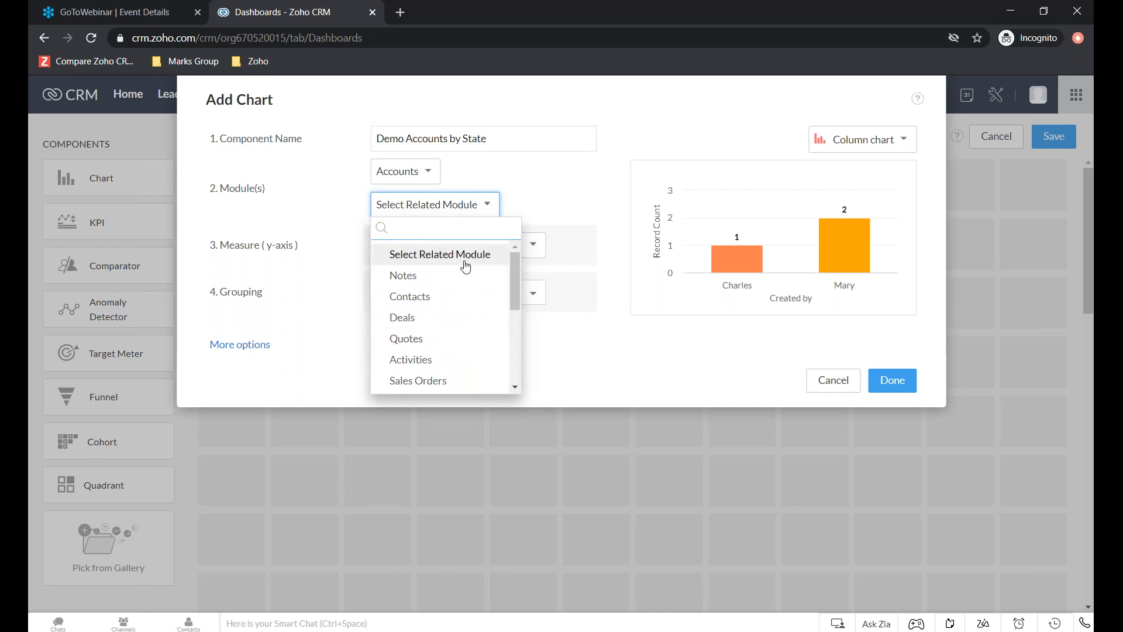
pyautogui.scroll(-5, 466, 266)
pyautogui.click(546, 194)
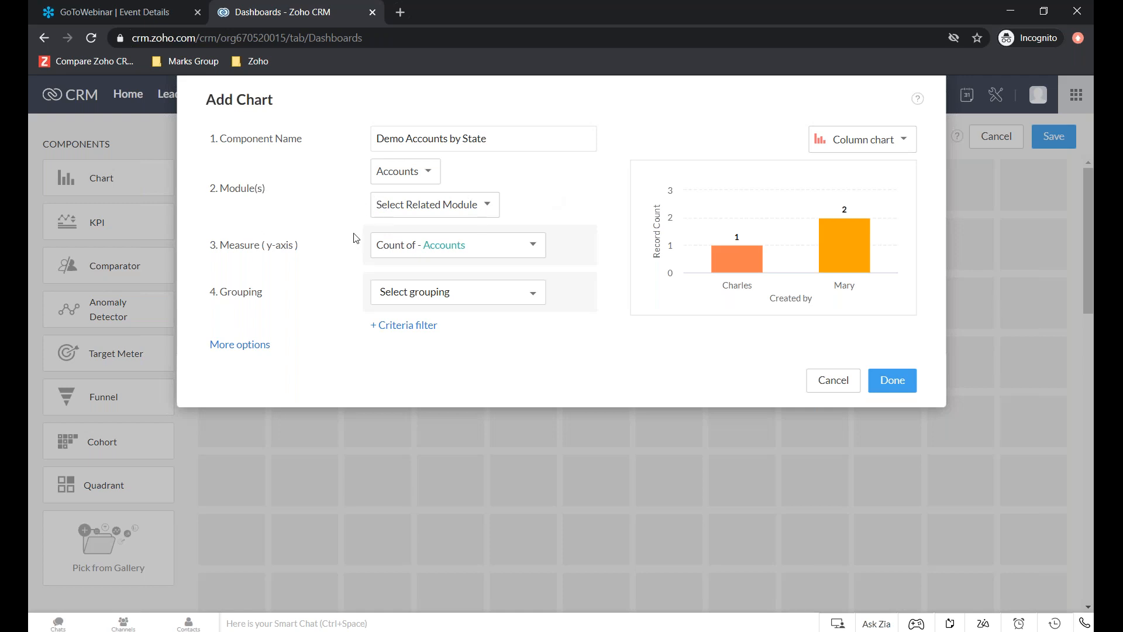
# - Review the measures available for the chart's y-axis, keeping Count of Accounts
pyautogui.click(490, 246)
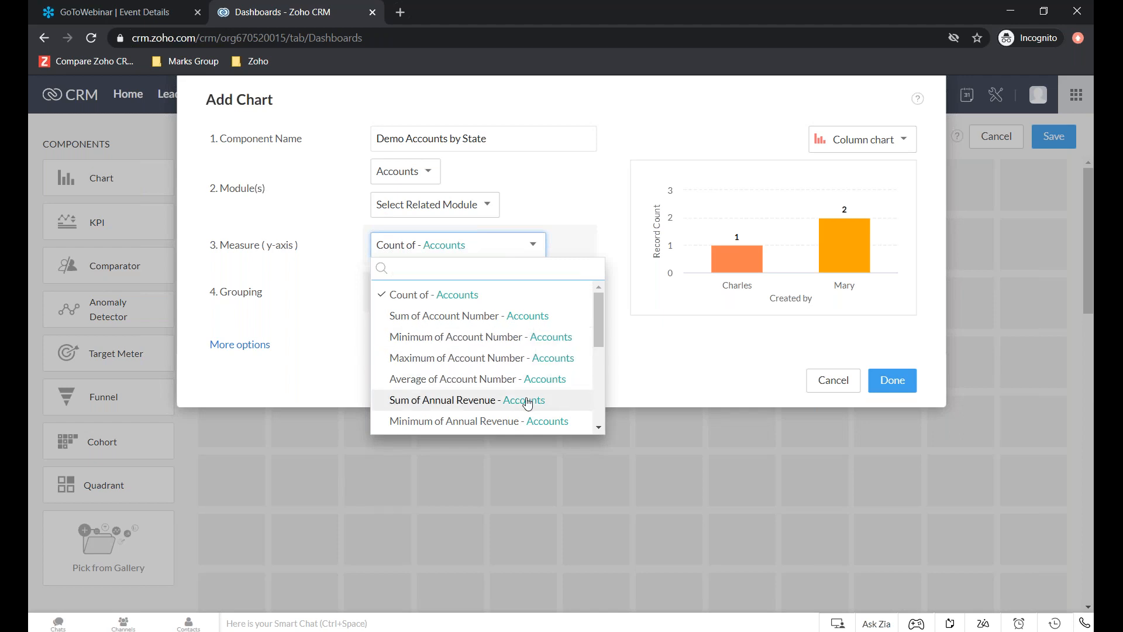
pyautogui.scroll(-3, 527, 401)
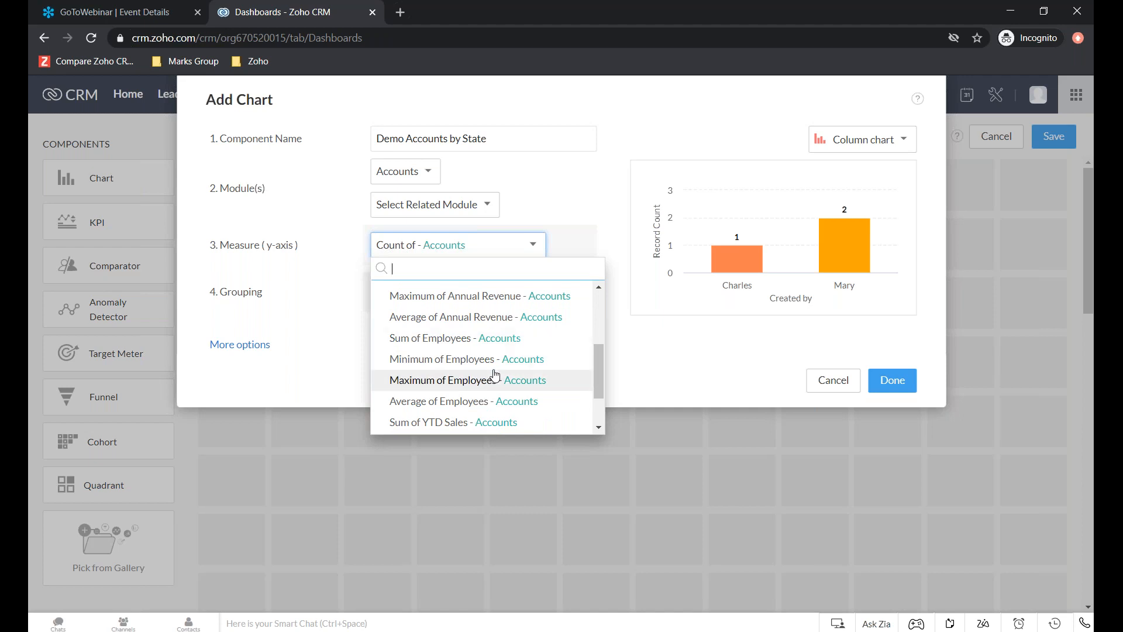
pyautogui.scroll(-1, 493, 378)
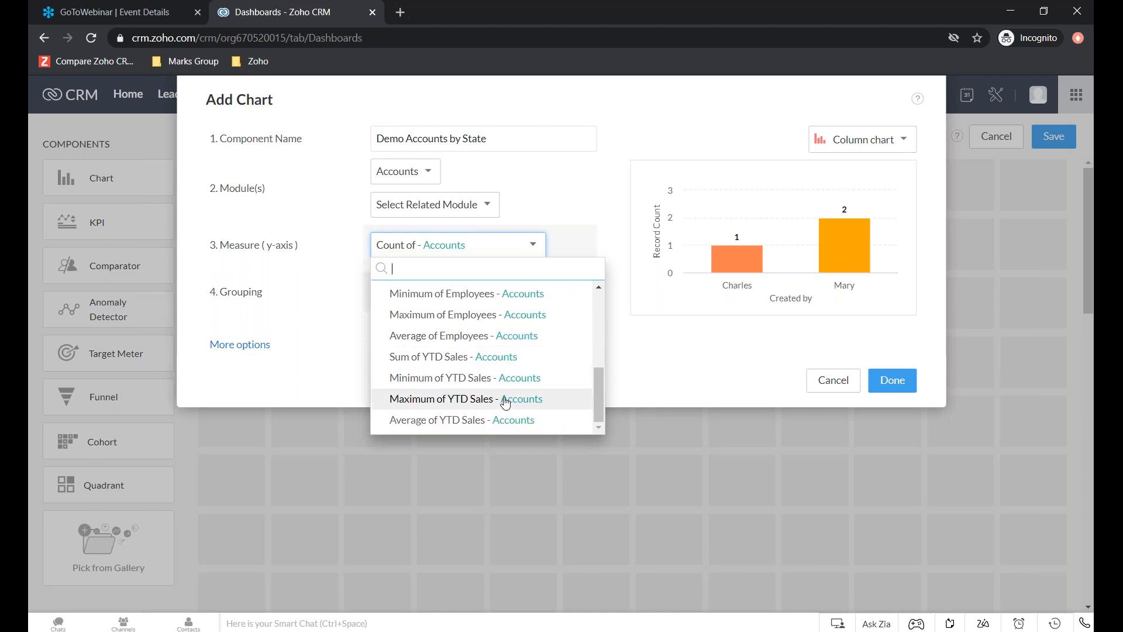
pyautogui.scroll(5, 524, 319)
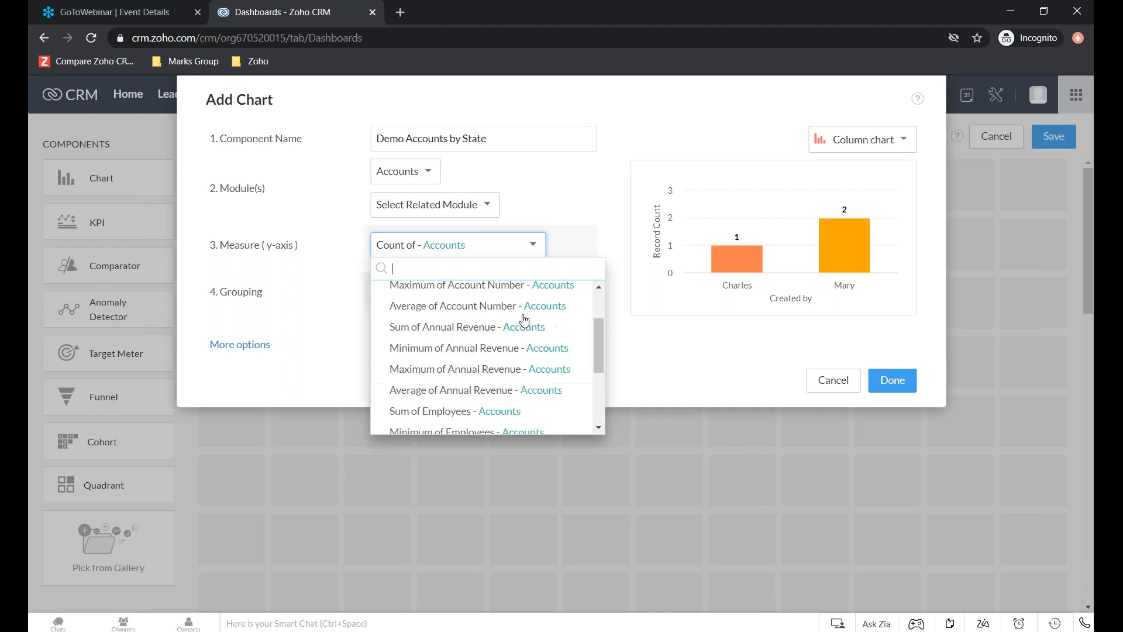
pyautogui.click(519, 293)
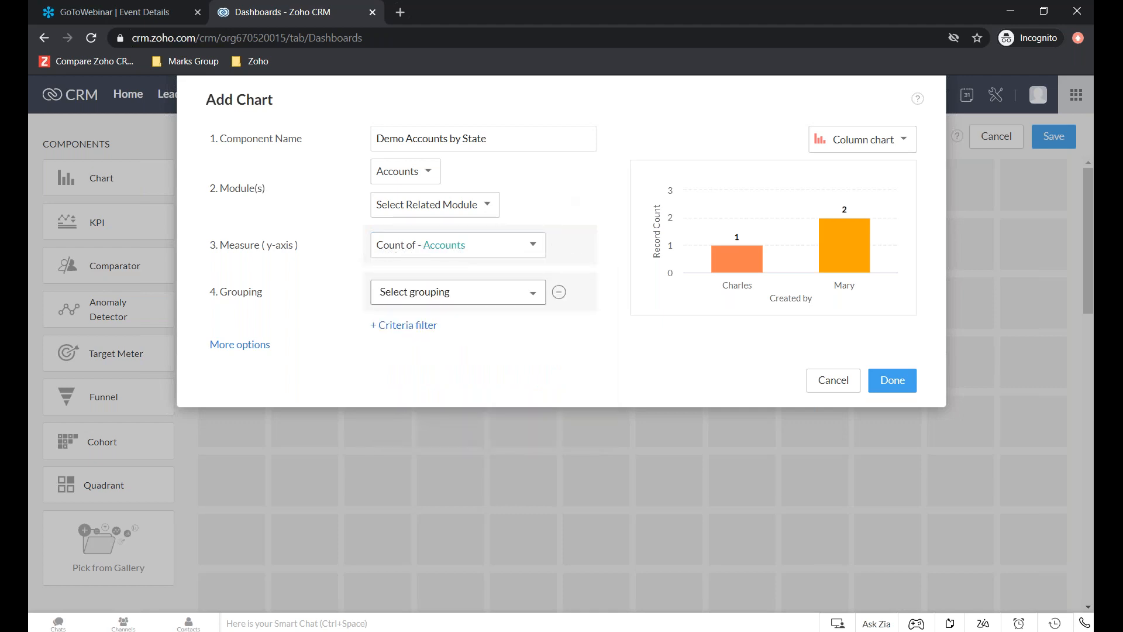
# - Group the Demo Accounts by State chart by the Billing State of the accounts
pyautogui.click(456, 302)
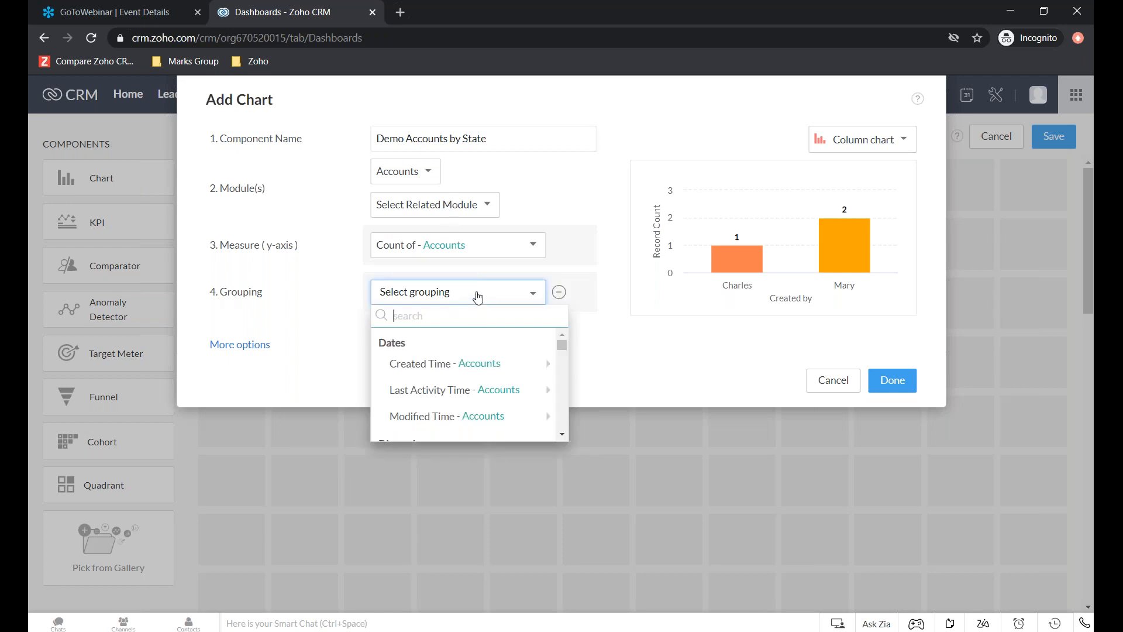
pyautogui.write('stat')
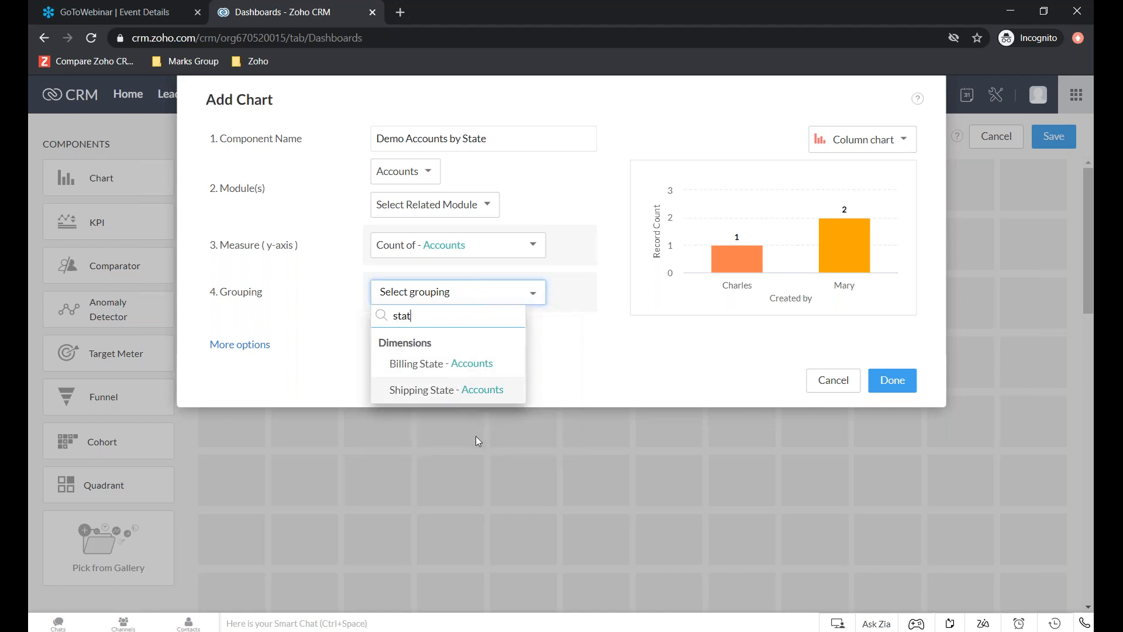
pyautogui.click(484, 366)
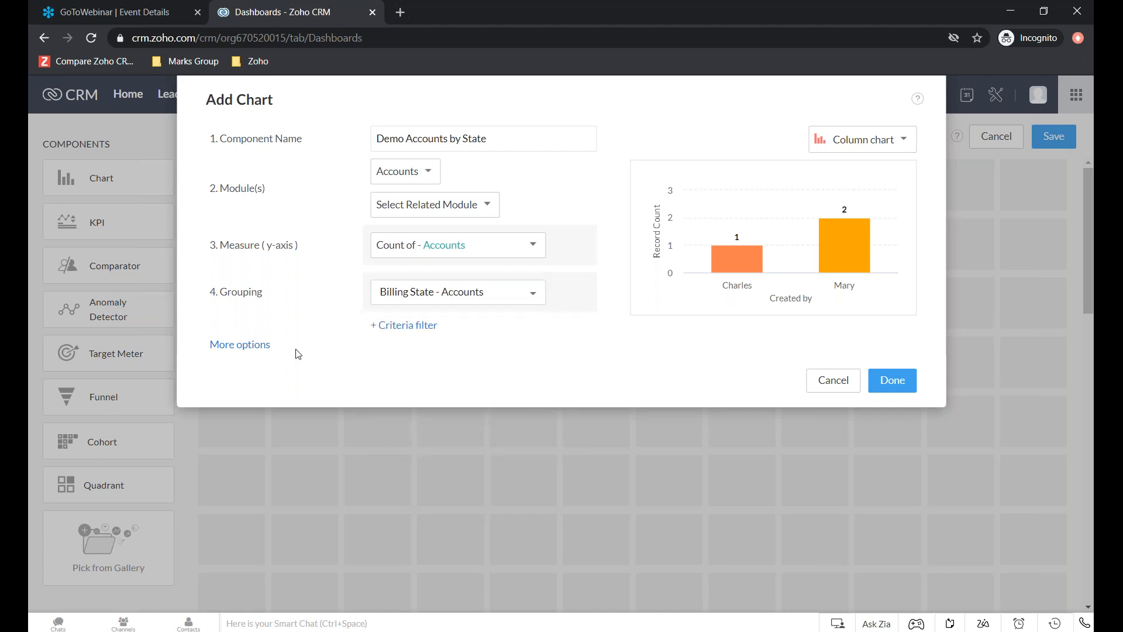
# - Try a criteria filter on the chart limiting Account Owner to the general user, and remove the filter
pyautogui.click(418, 326)
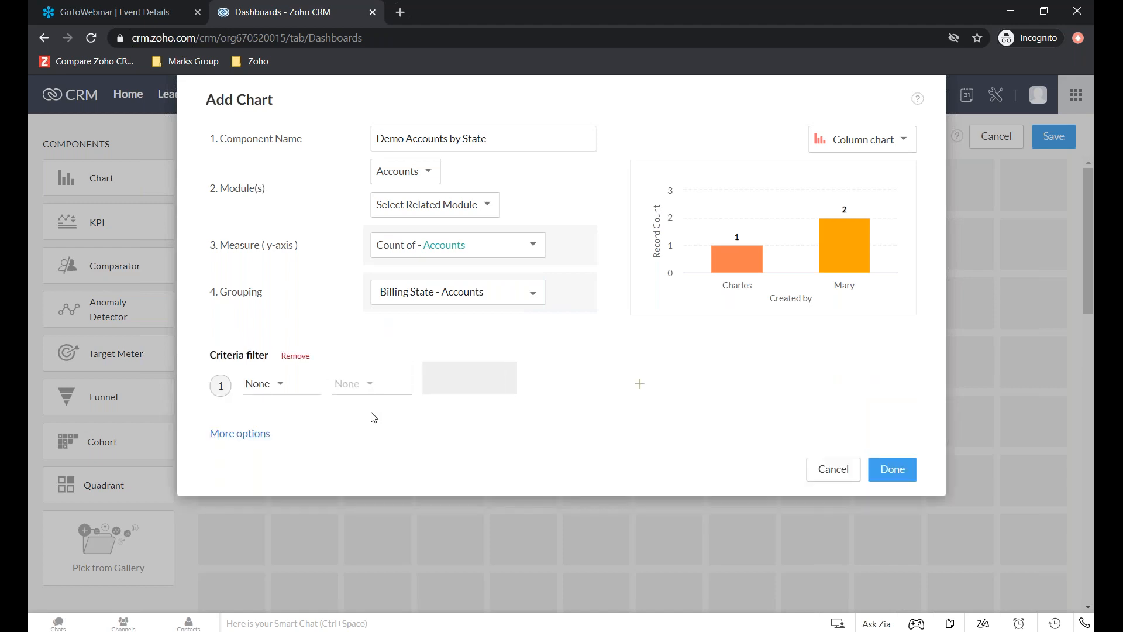
pyautogui.click(267, 386)
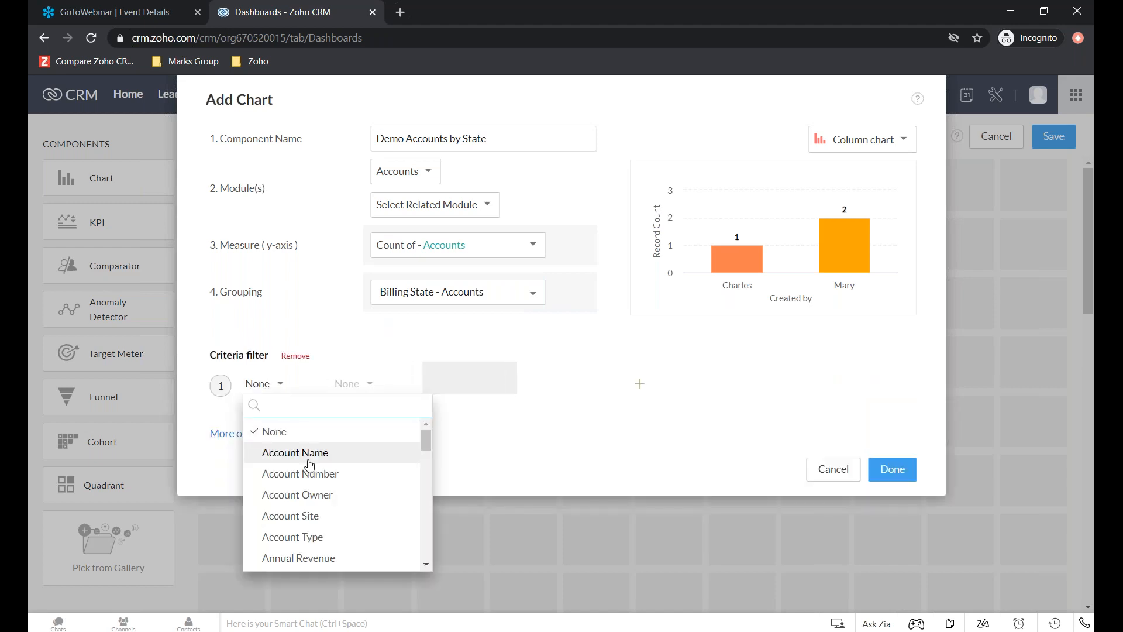
pyautogui.click(350, 496)
pyautogui.click(518, 375)
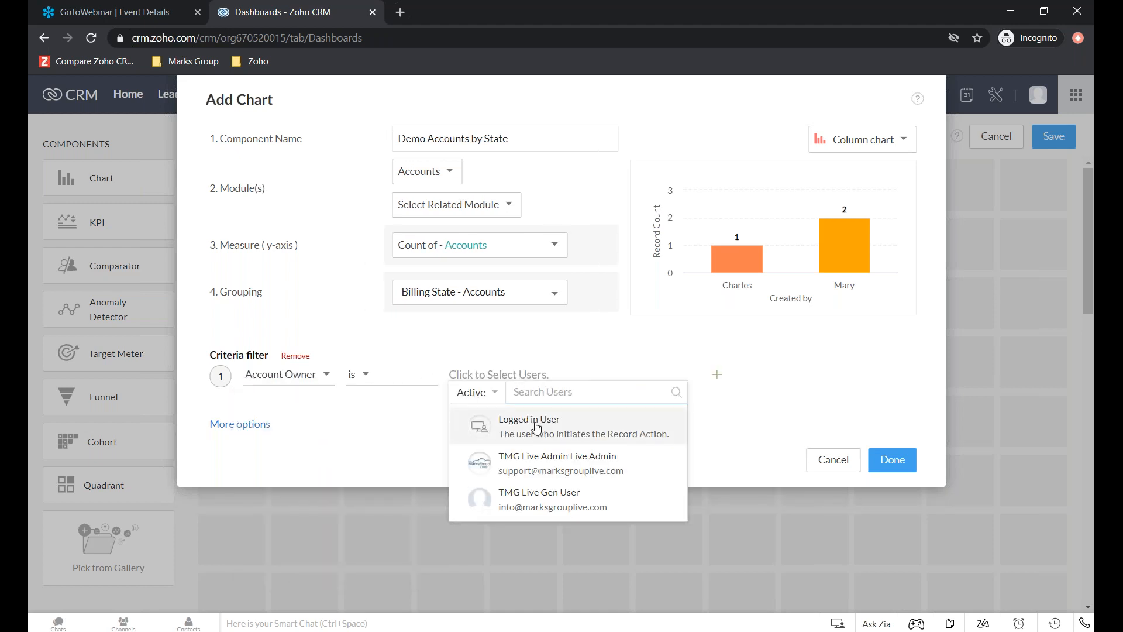
pyautogui.click(561, 507)
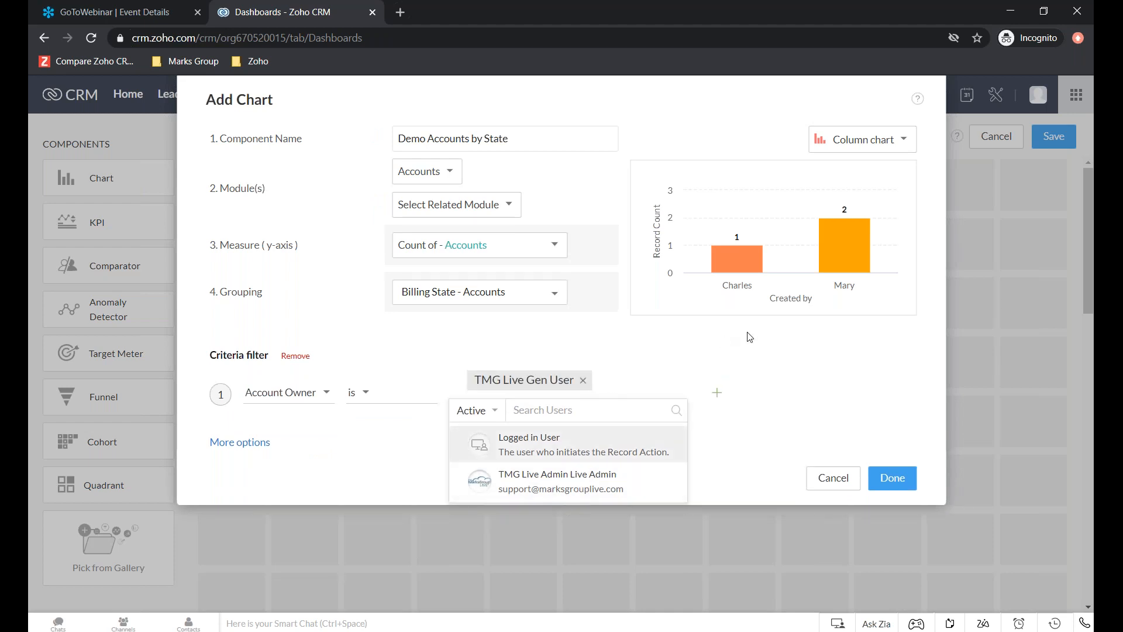
pyautogui.click(740, 352)
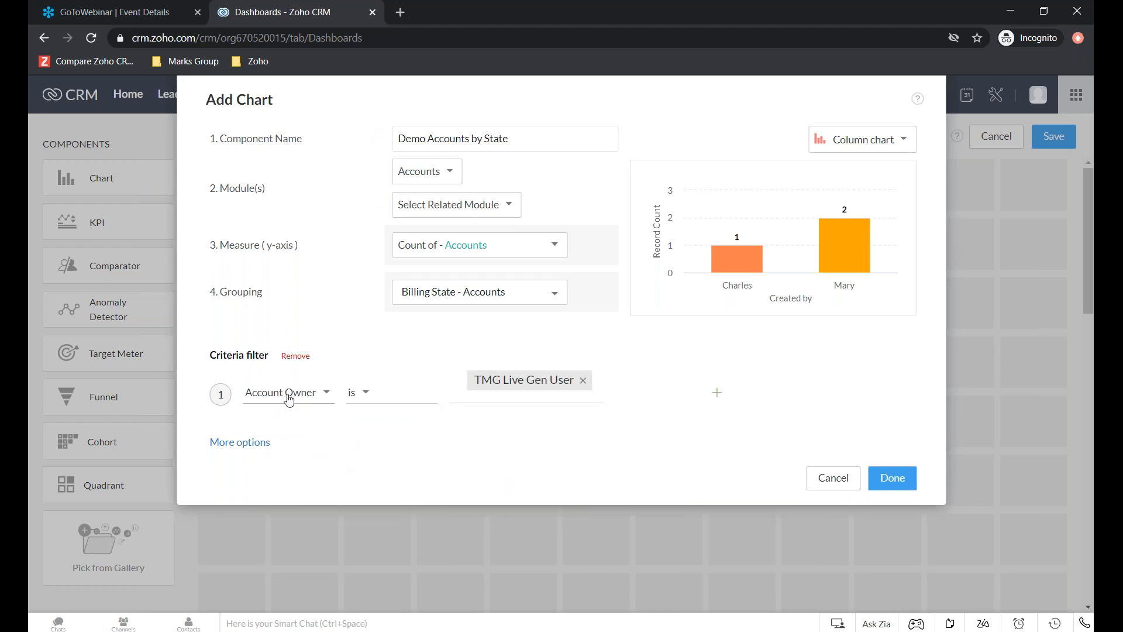
pyautogui.click(297, 357)
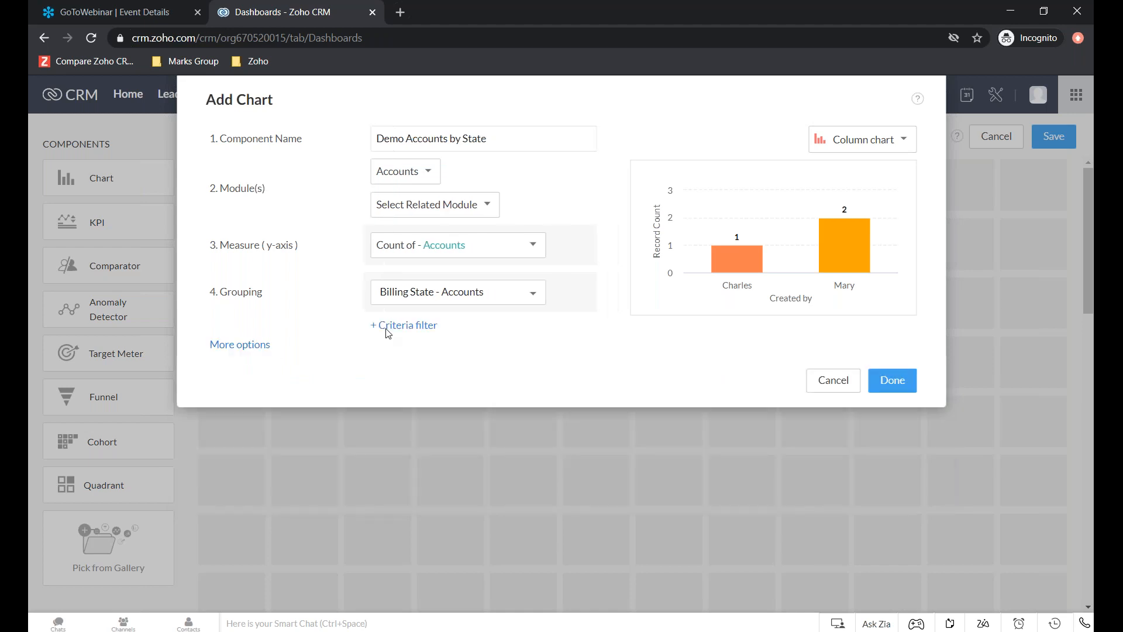
# - Finish the Demo Accounts by State chart and save the Demo Accounts Dashboard
pyautogui.click(895, 381)
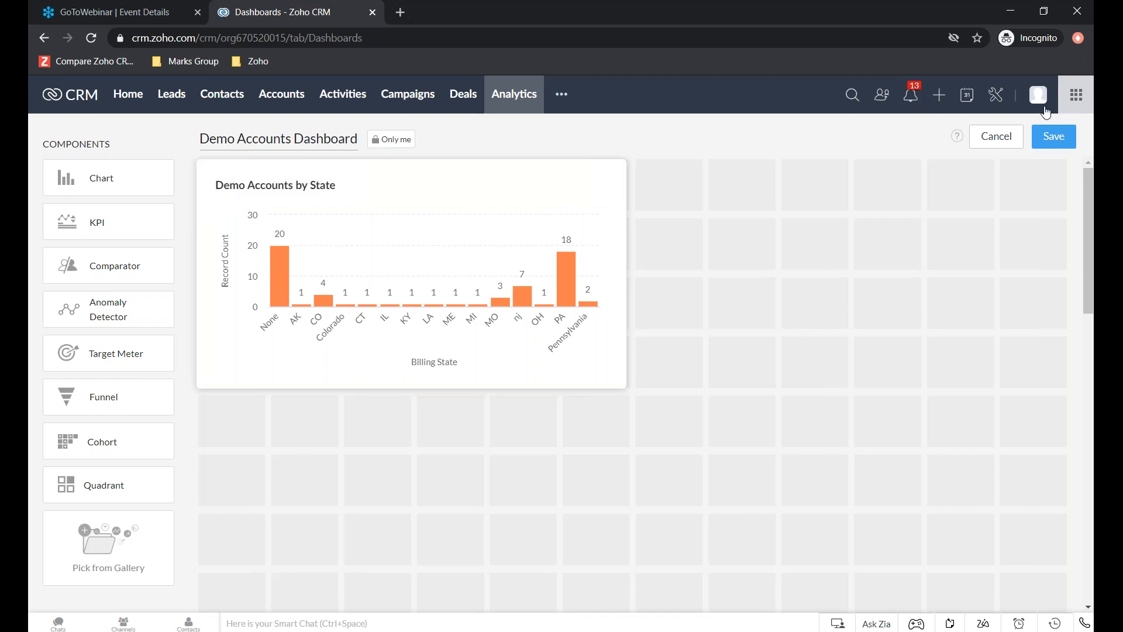
pyautogui.click(1053, 140)
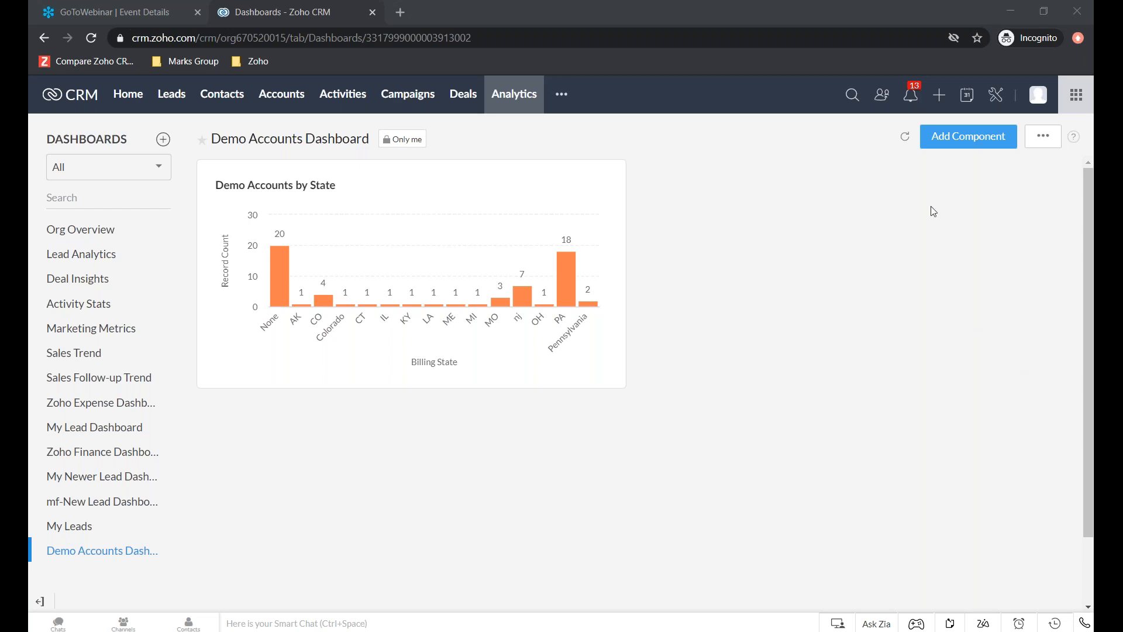
pyautogui.click(778, 273)
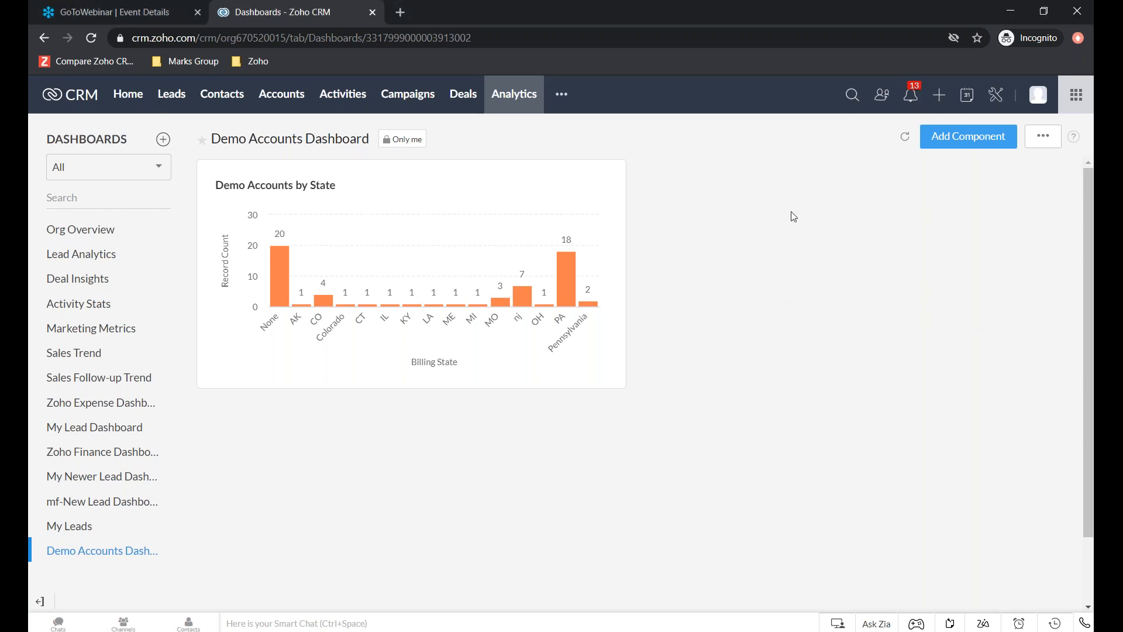
# - Open the CRM home page and look through the components of its Classic View
pyautogui.click(129, 96)
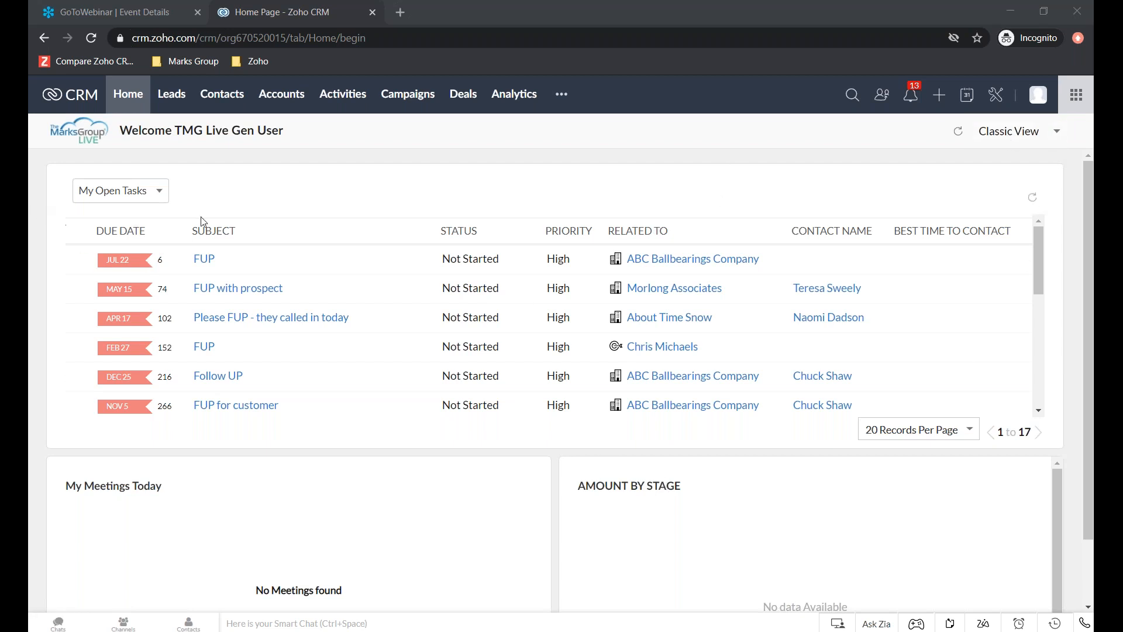
pyautogui.scroll(-2, 175, 281)
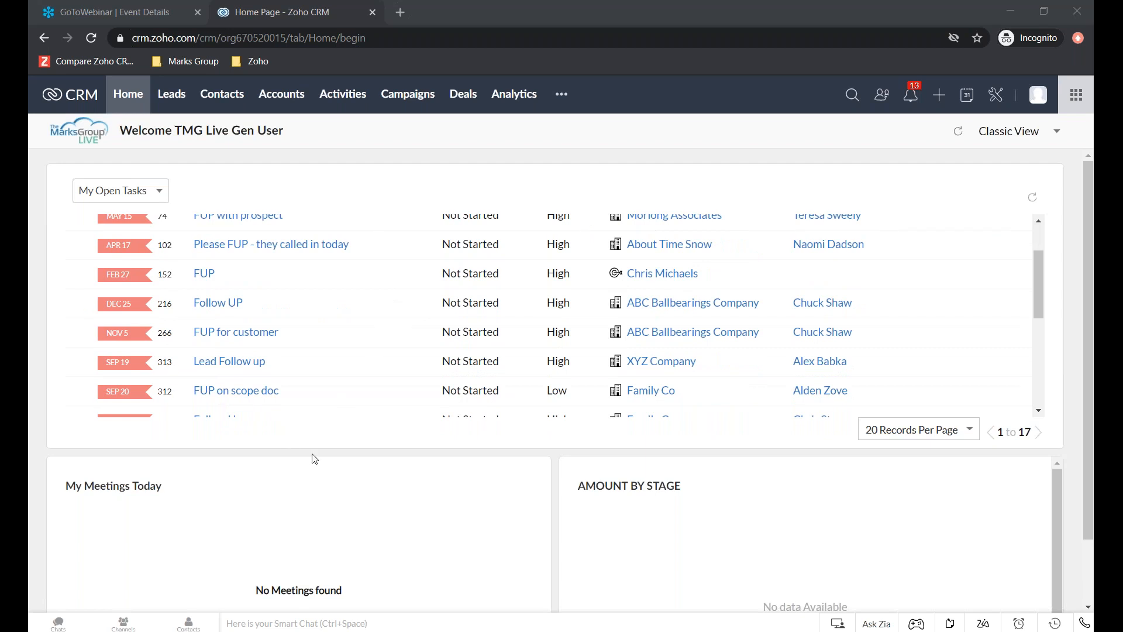
pyautogui.scroll(-1, 775, 529)
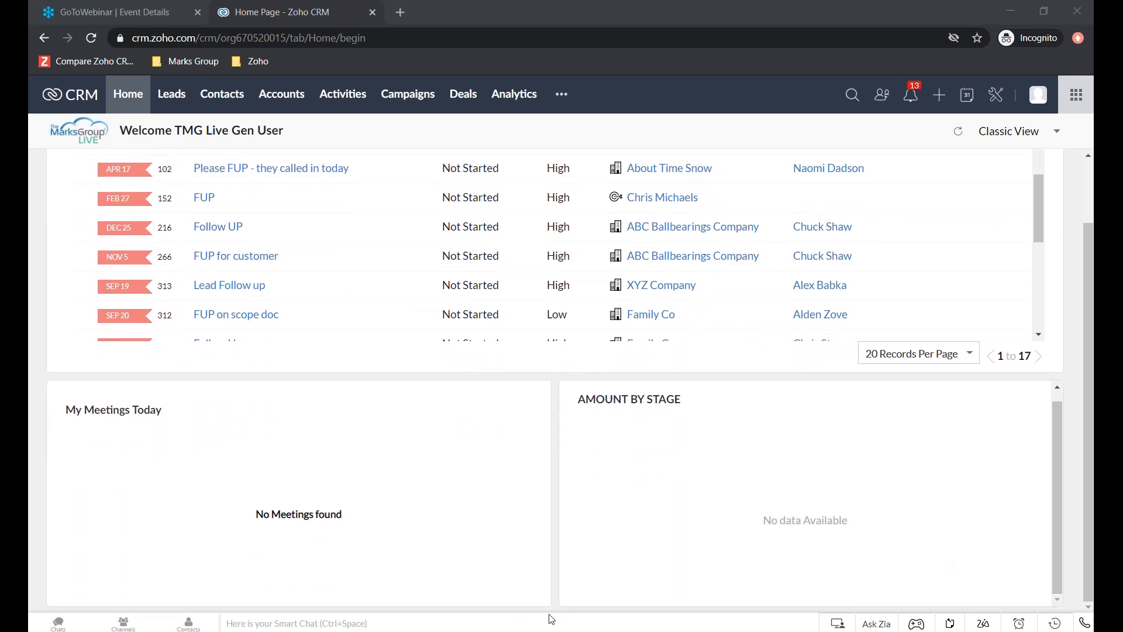
pyautogui.scroll(1, 853, 555)
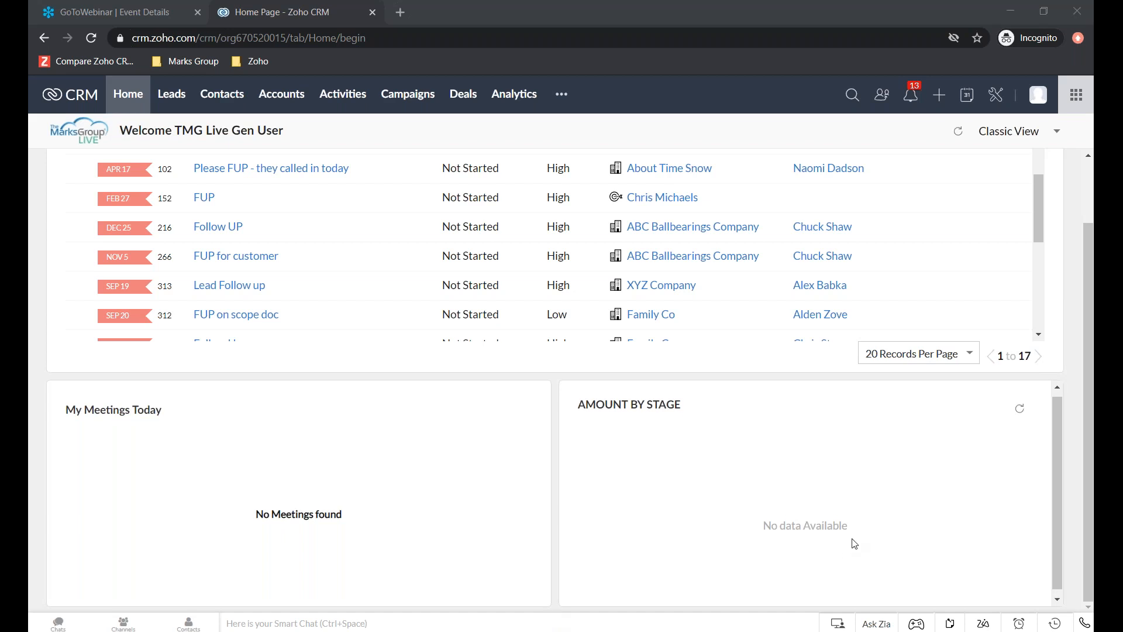
pyautogui.scroll(5, 389, 377)
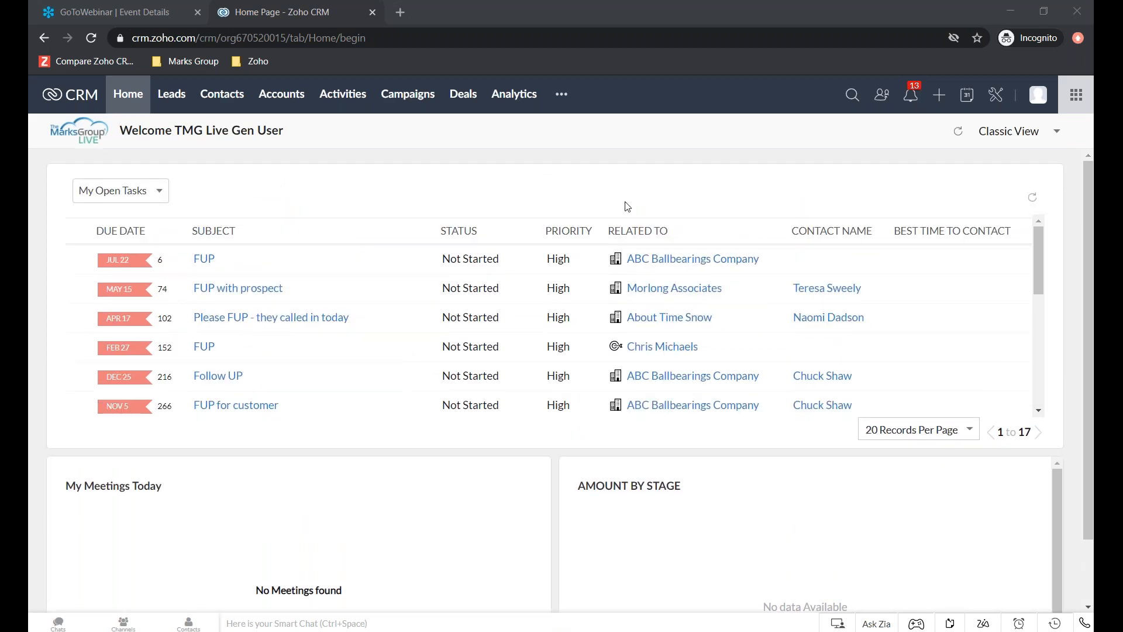
# - Switch the home page to the general user's own Home view and look through its components
pyautogui.click(1024, 134)
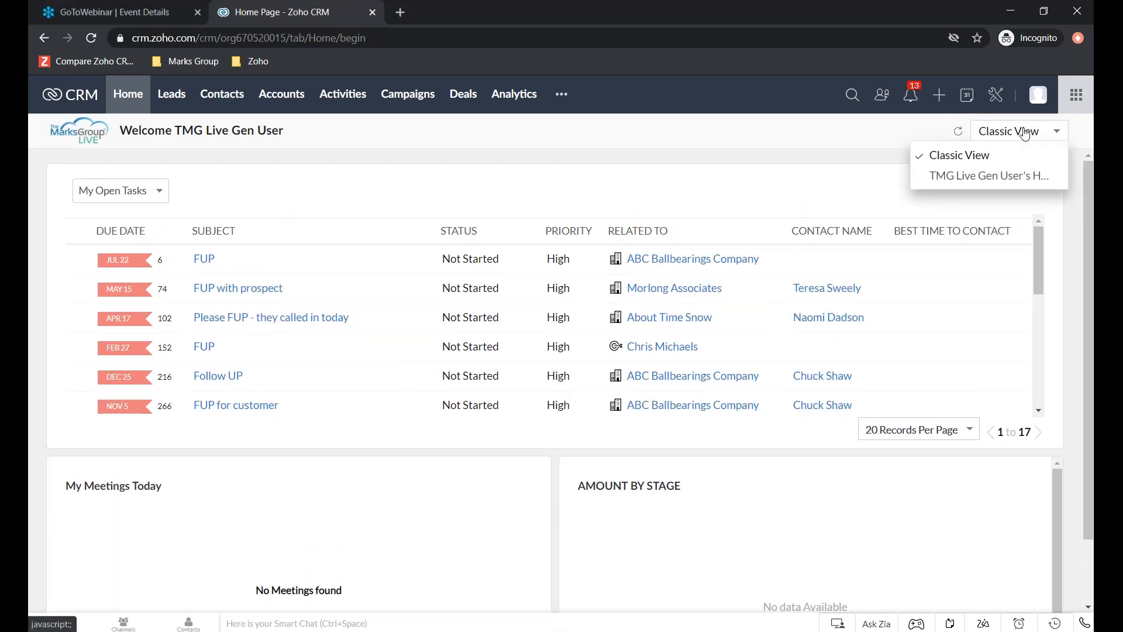
pyautogui.click(977, 179)
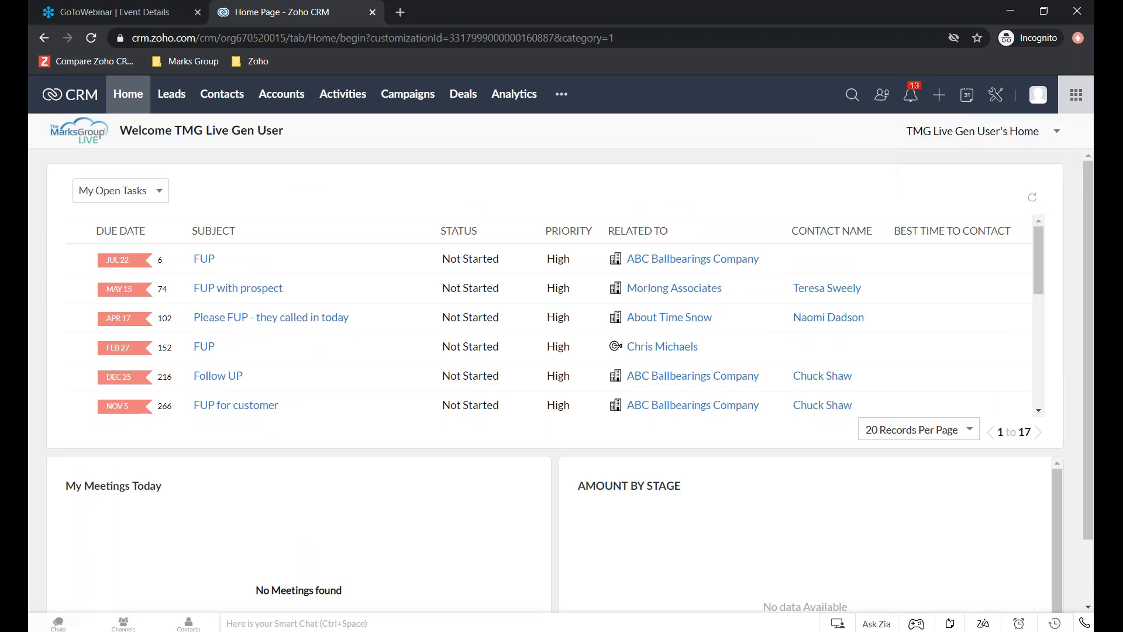
pyautogui.scroll(-10, 559, 507)
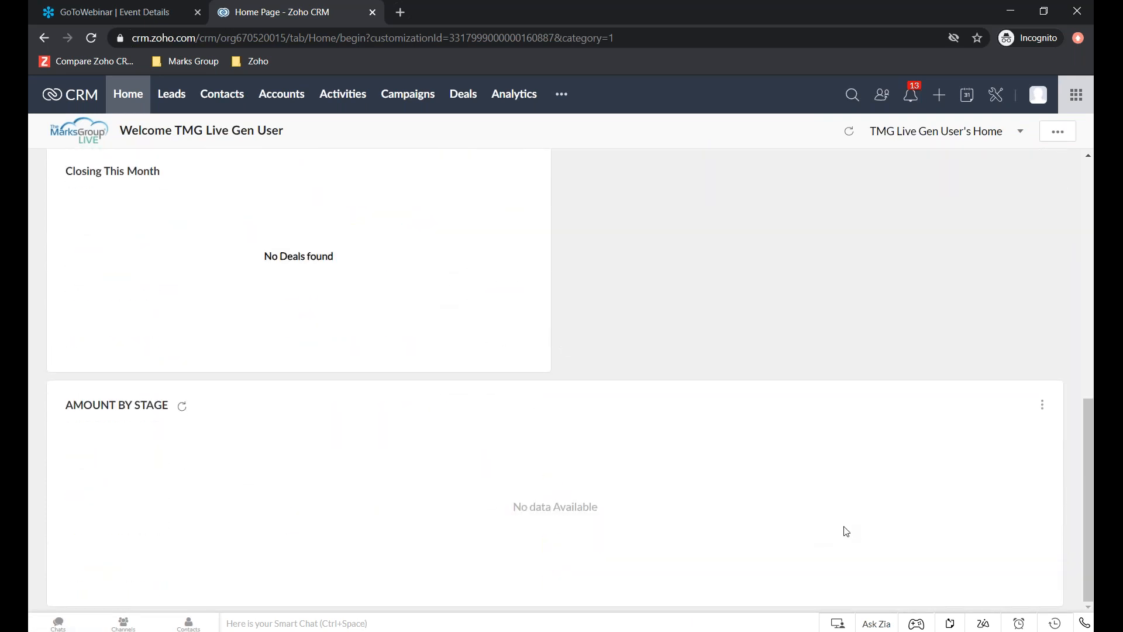
pyautogui.scroll(8, 847, 531)
pyautogui.scroll(2, 846, 531)
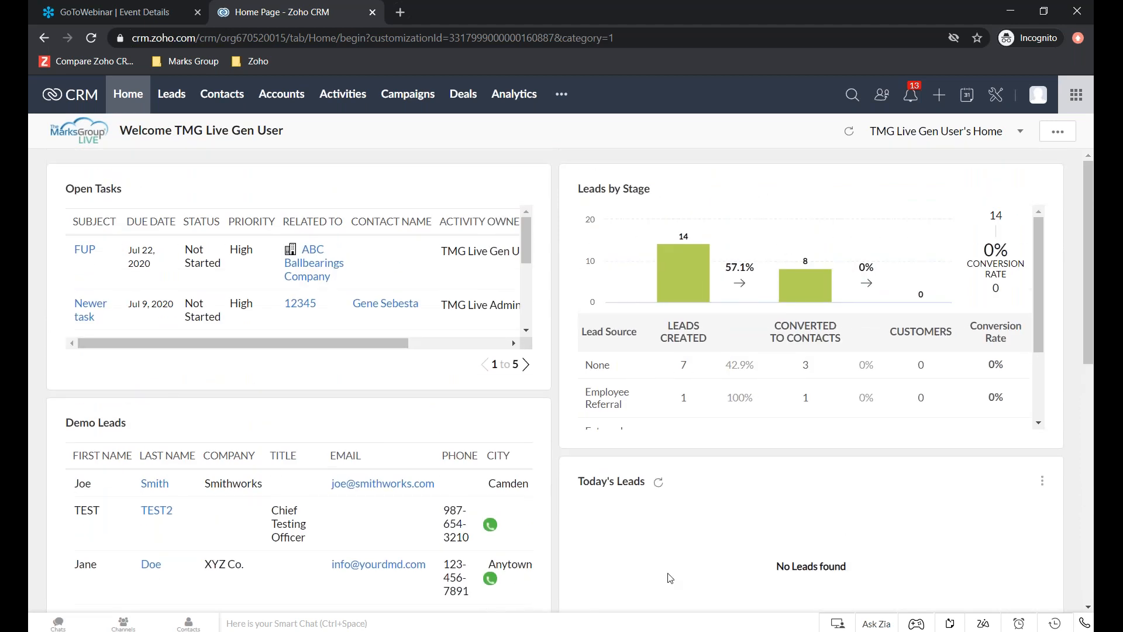
# - Add a custom view component to the home page from the Accounts module's Demo Accounts by State view, named Accounts by State
pyautogui.click(1060, 135)
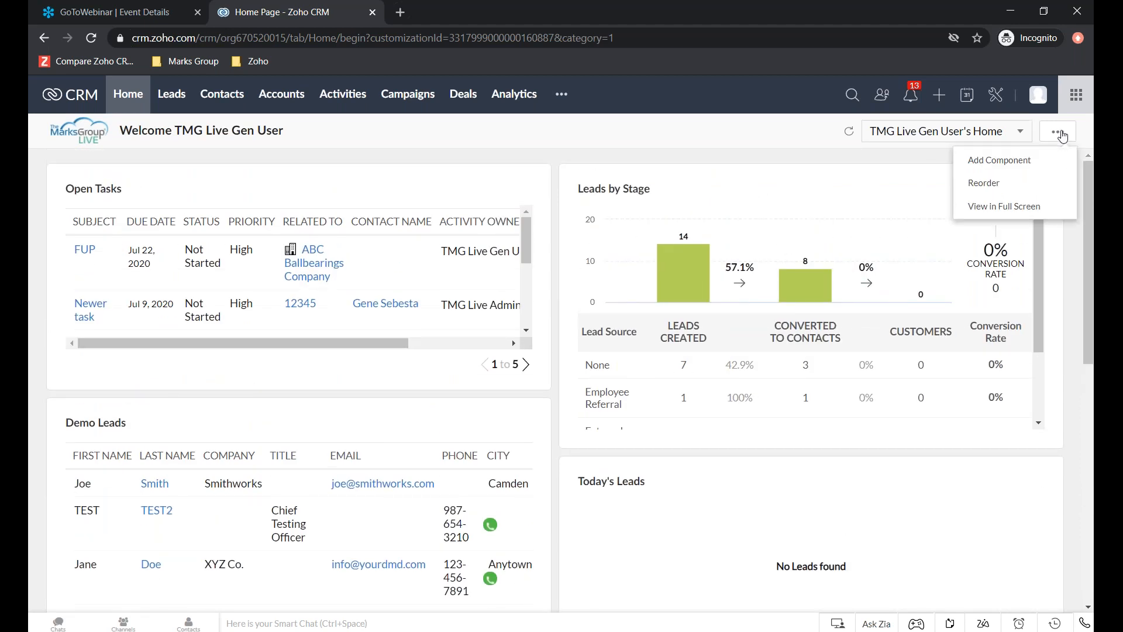
pyautogui.click(1011, 172)
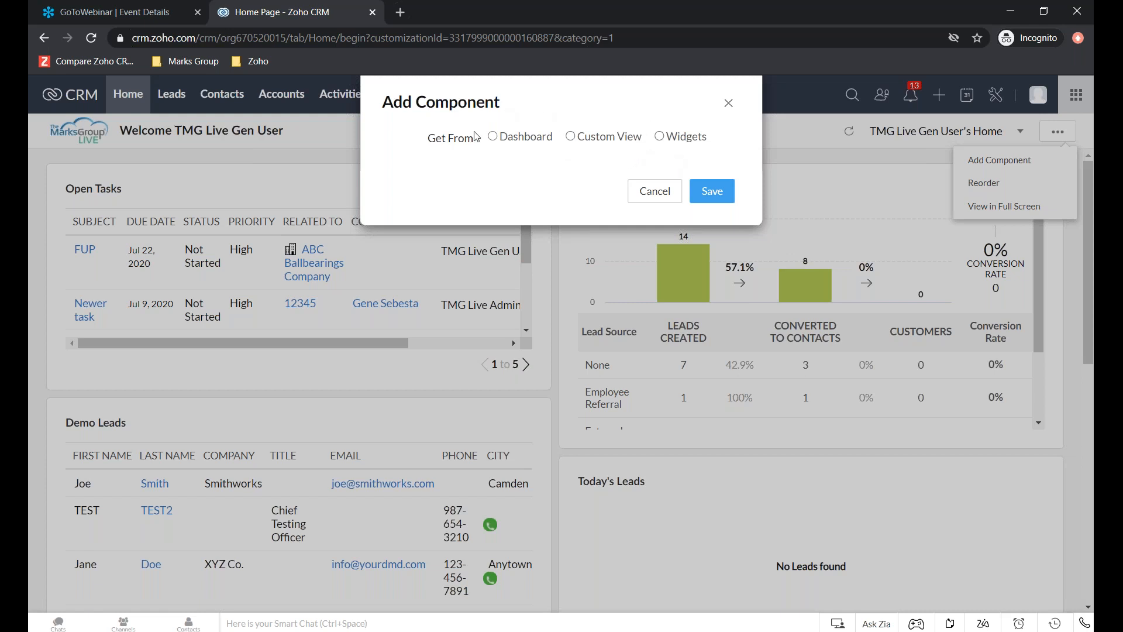
pyautogui.click(571, 138)
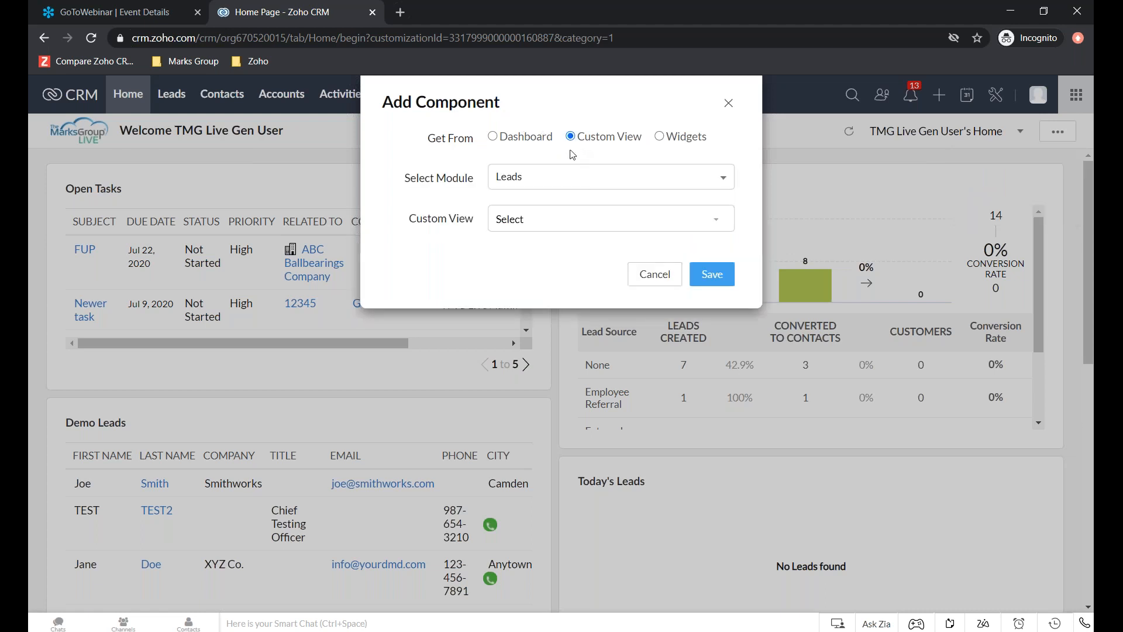
pyautogui.click(541, 179)
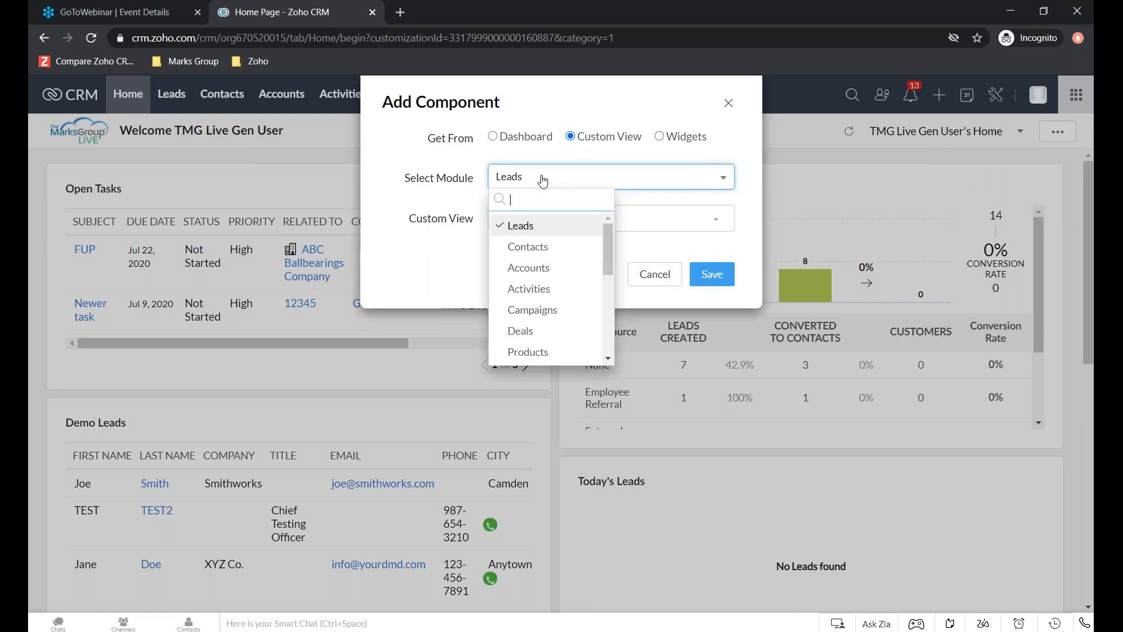
pyautogui.click(549, 268)
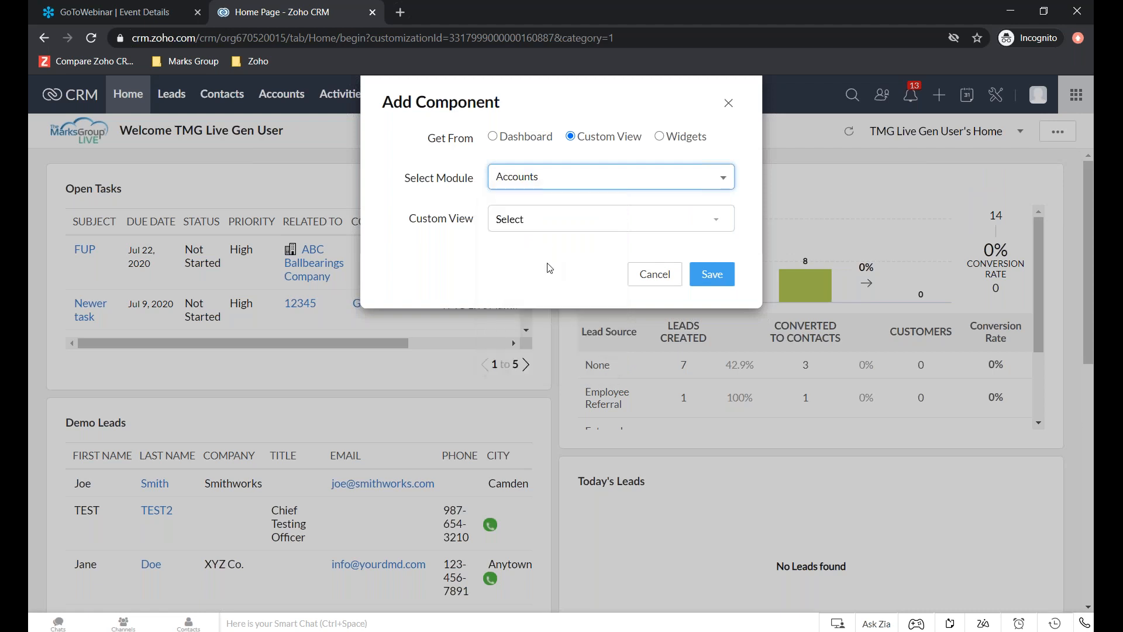
pyautogui.click(520, 222)
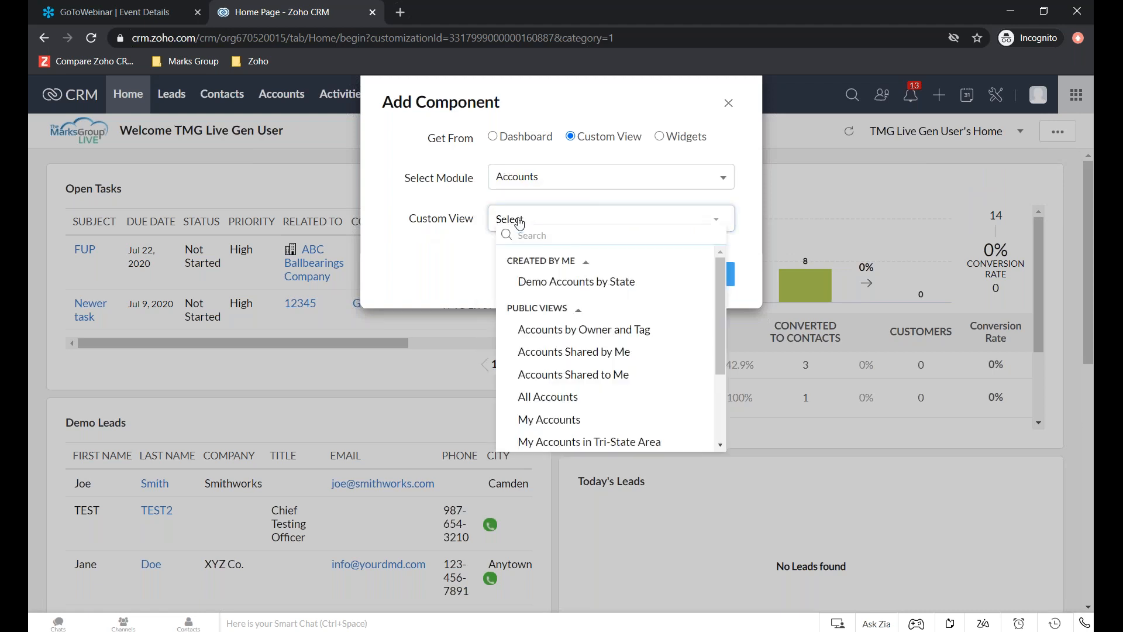
pyautogui.click(617, 283)
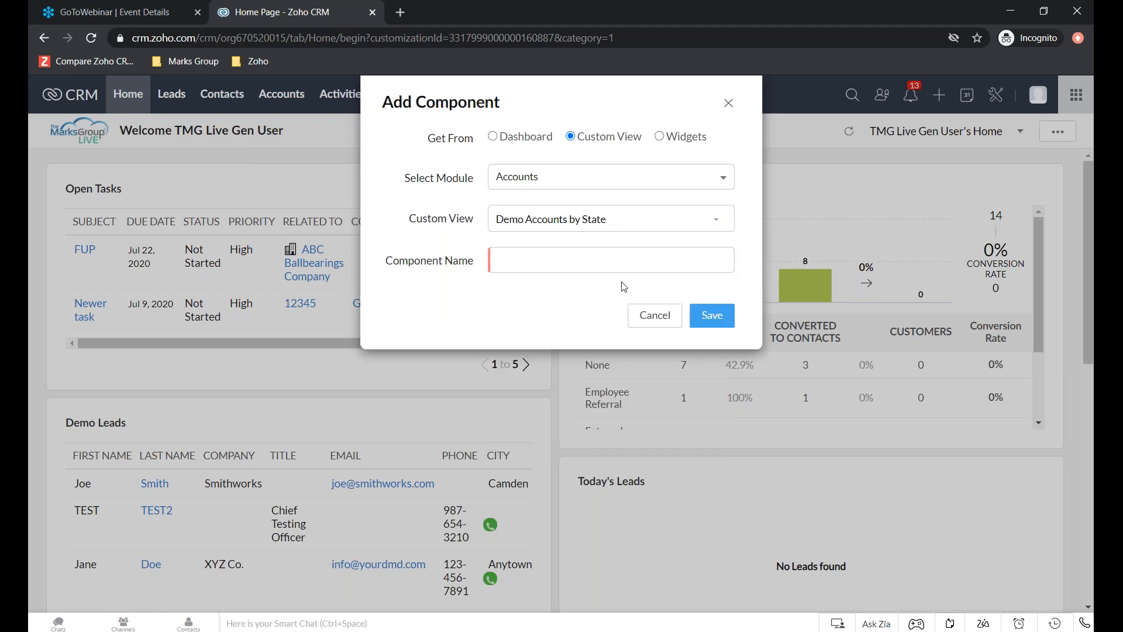
pyautogui.click(529, 261)
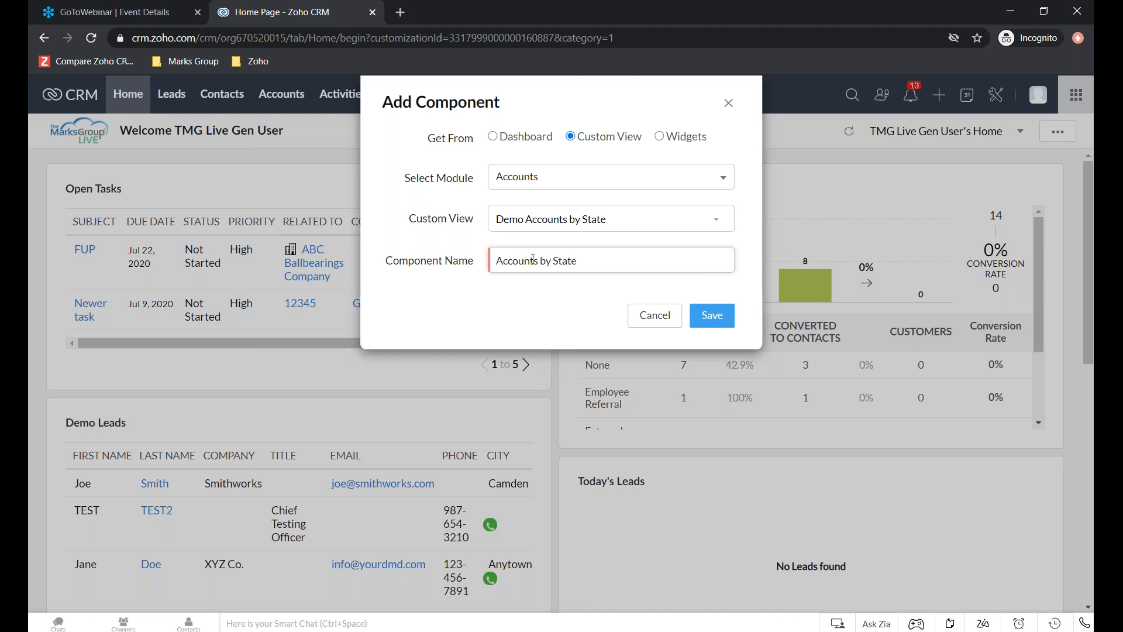
pyautogui.click(706, 319)
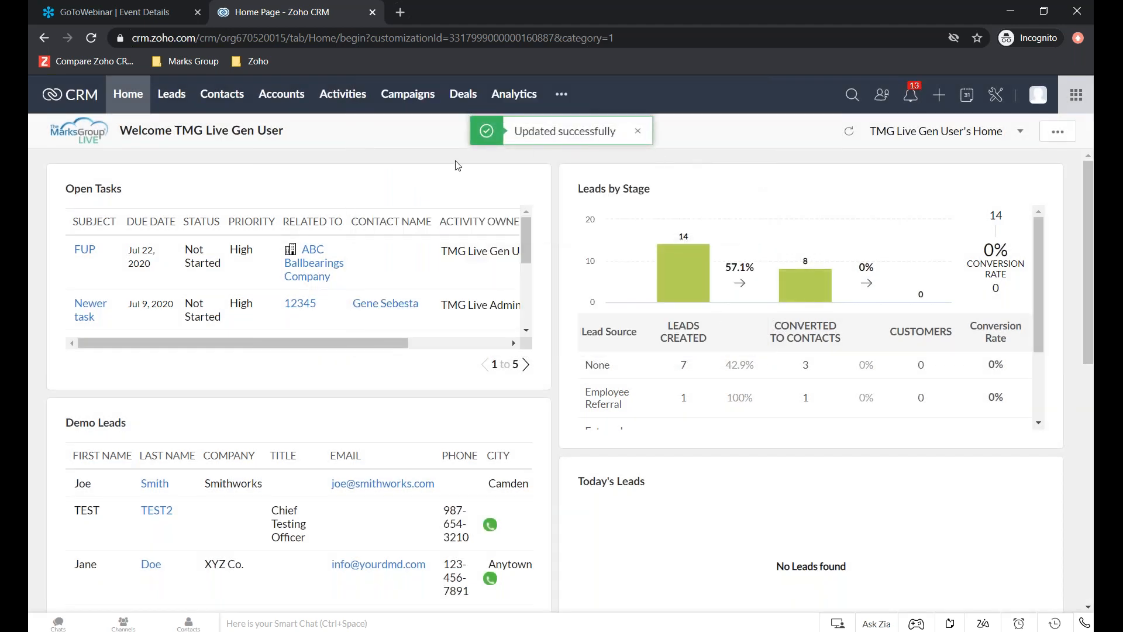
# - Find the Accounts by State list on the home page and examine its accounts, including the billing state and phone columns
pyautogui.scroll(-2, 556, 439)
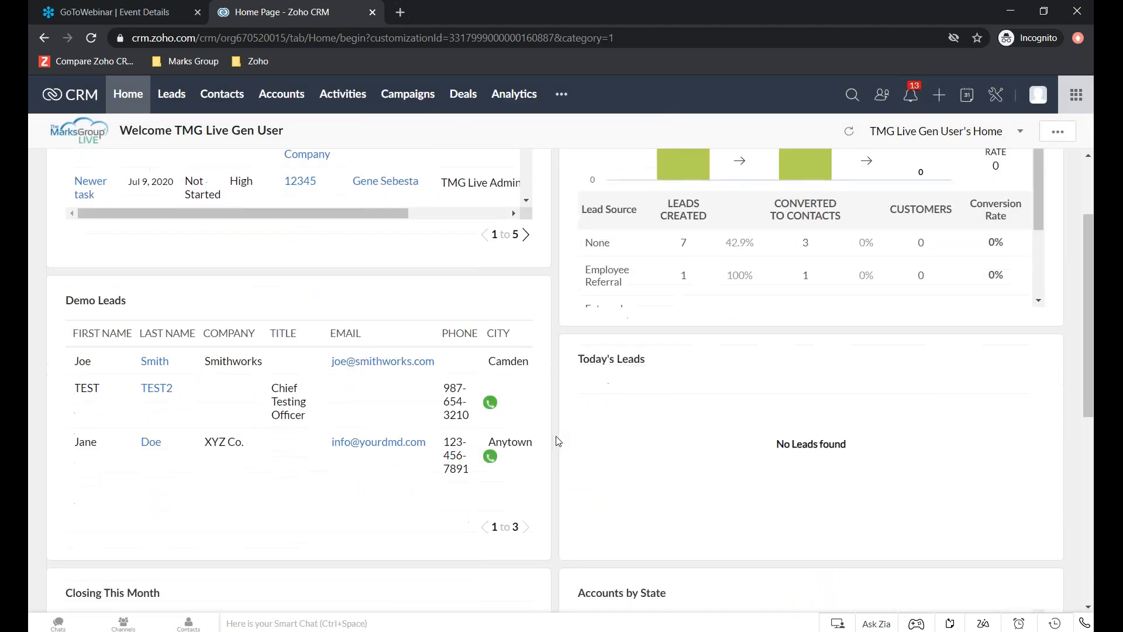
pyautogui.scroll(-7, 559, 442)
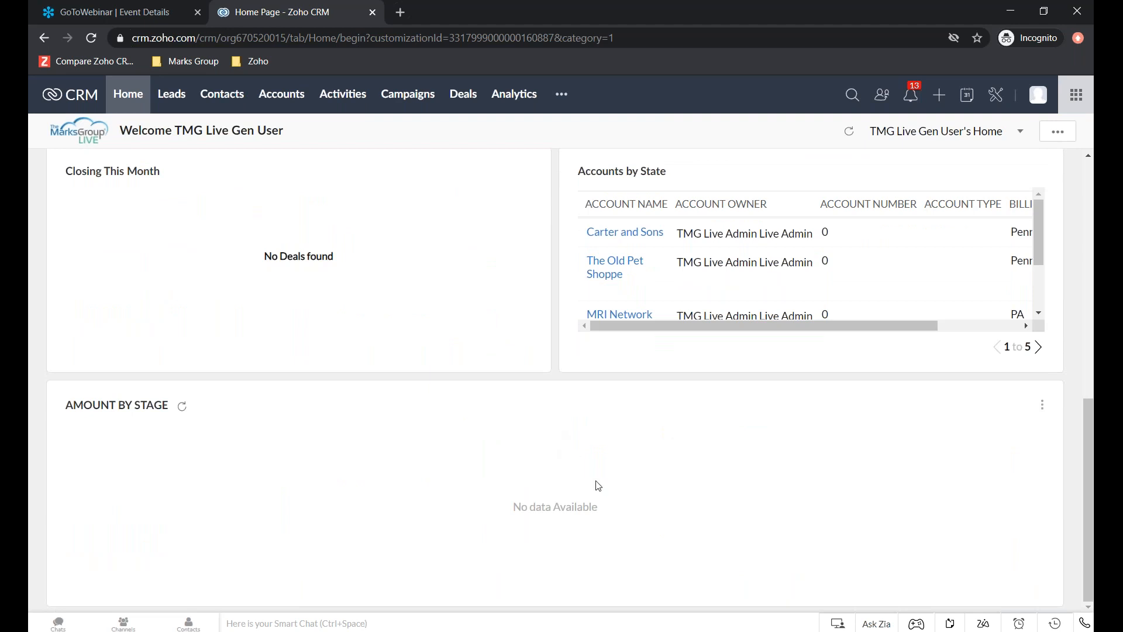
pyautogui.scroll(8, 682, 497)
pyautogui.scroll(-7, 682, 497)
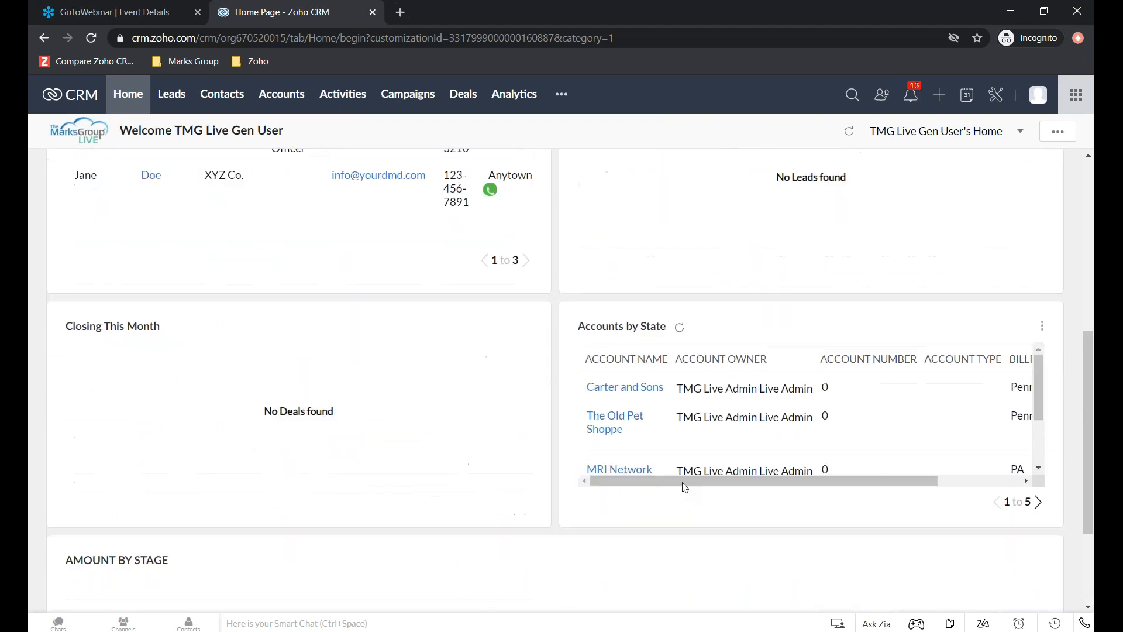
pyautogui.scroll(3, 895, 321)
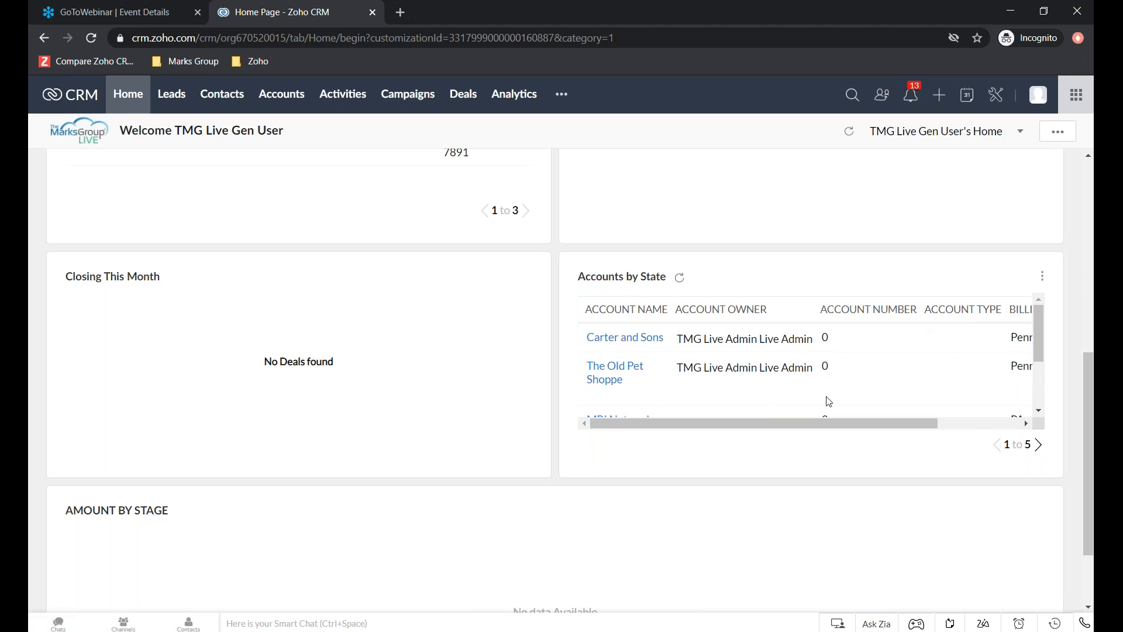
pyautogui.scroll(-3, 830, 336)
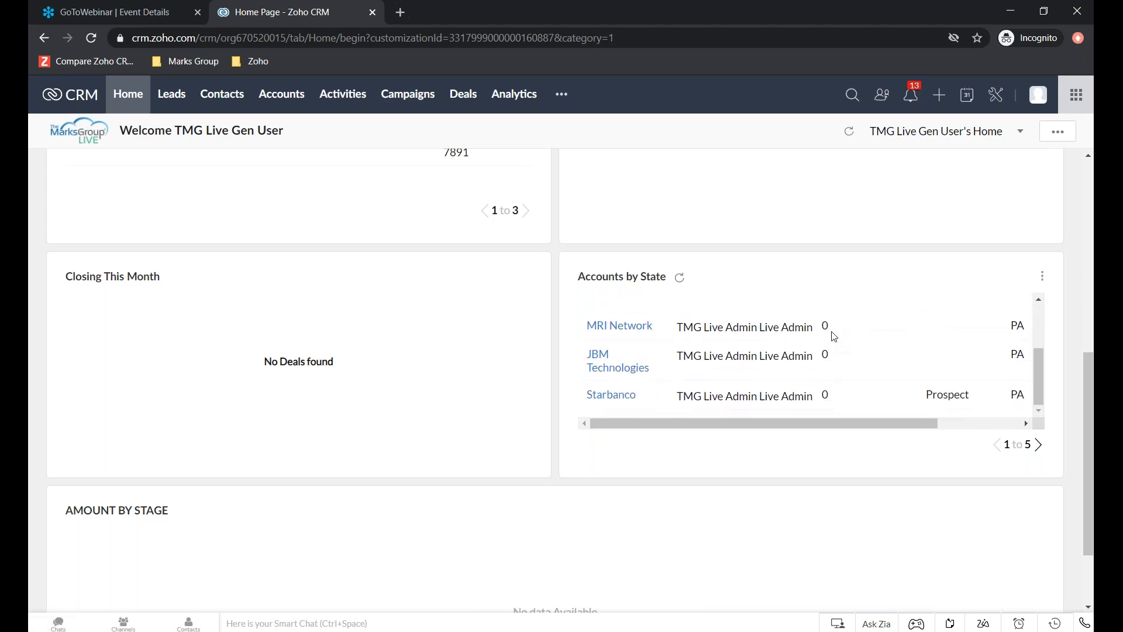
pyautogui.scroll(3, 831, 335)
pyautogui.moveTo(803, 423); pyautogui.dragTo(922, 425)
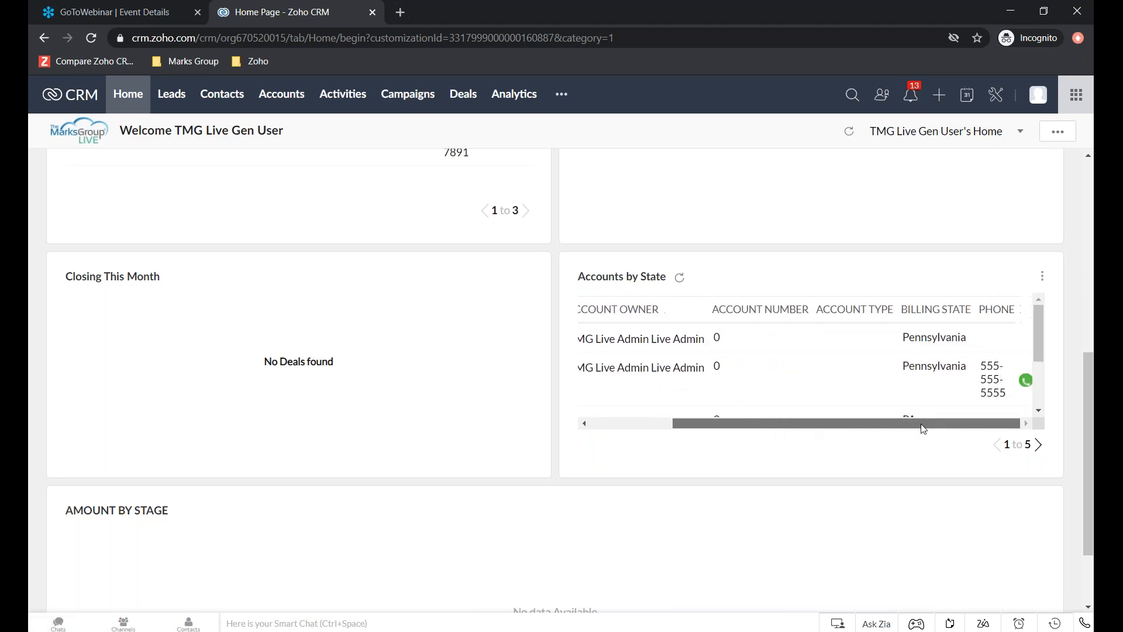
pyautogui.scroll(-4, 966, 349)
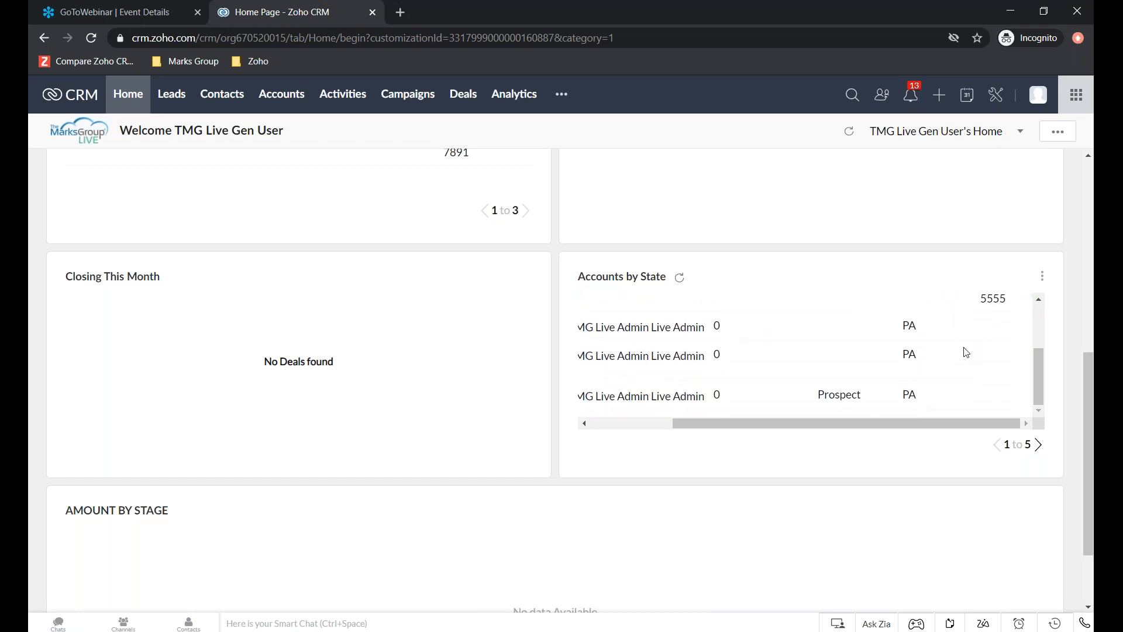
pyautogui.scroll(3, 973, 276)
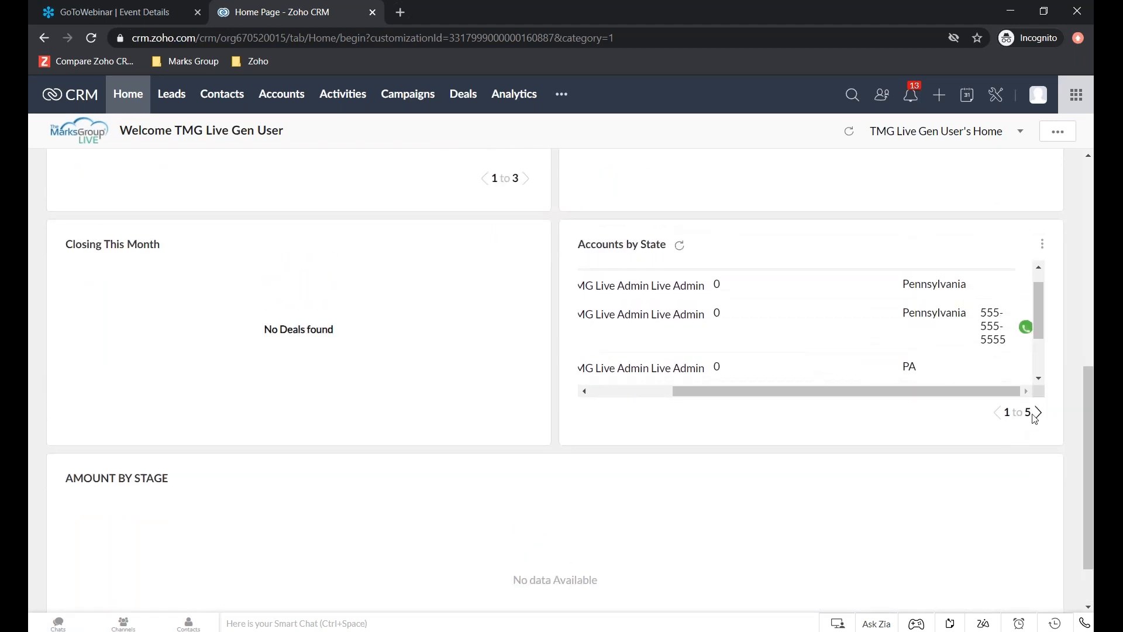
# - Show the next page of records in the Accounts by State list and look through them and the surrounding components
pyautogui.click(1038, 412)
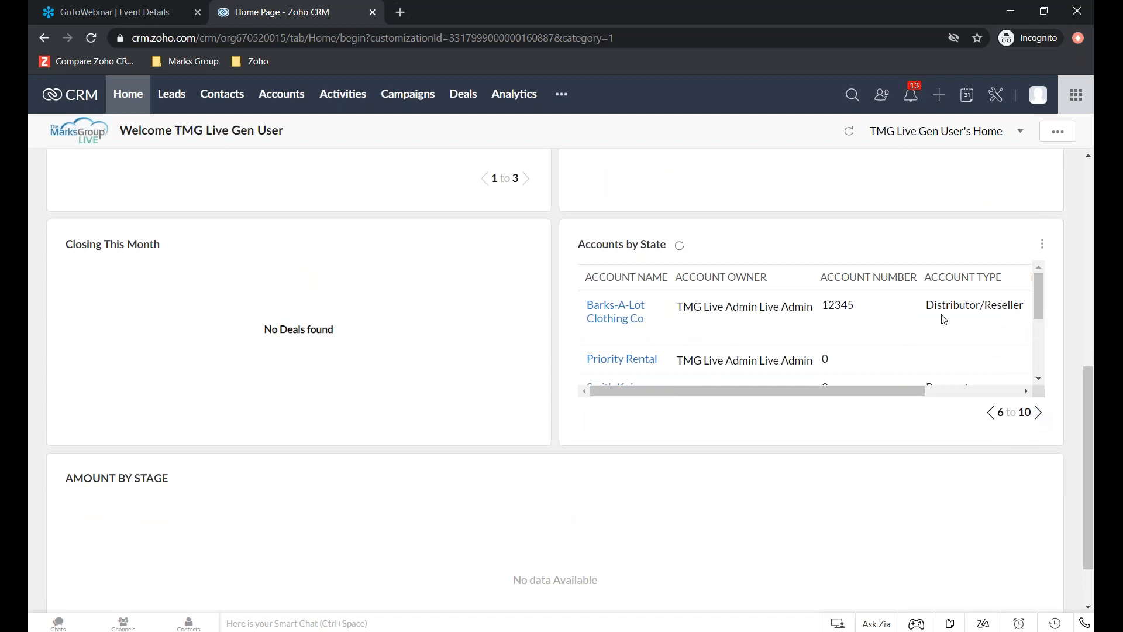
pyautogui.scroll(-3, 913, 311)
pyautogui.scroll(3, 910, 313)
pyautogui.scroll(5, 886, 442)
pyautogui.scroll(-5, 886, 432)
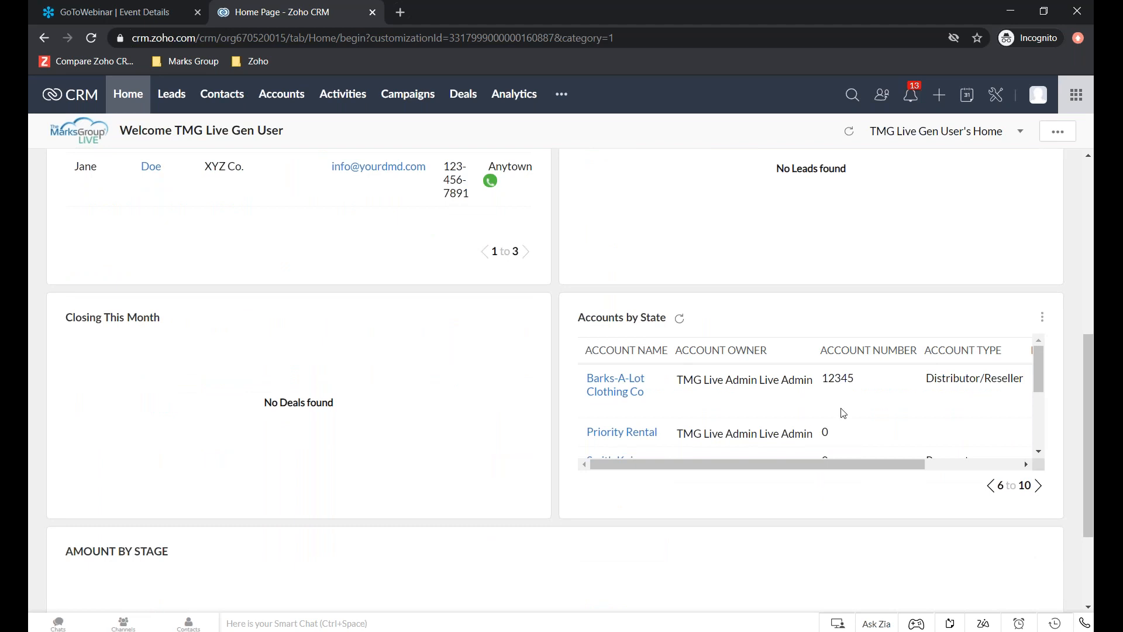
pyautogui.scroll(-3, 843, 413)
pyautogui.scroll(3, 844, 413)
pyautogui.scroll(4, 848, 498)
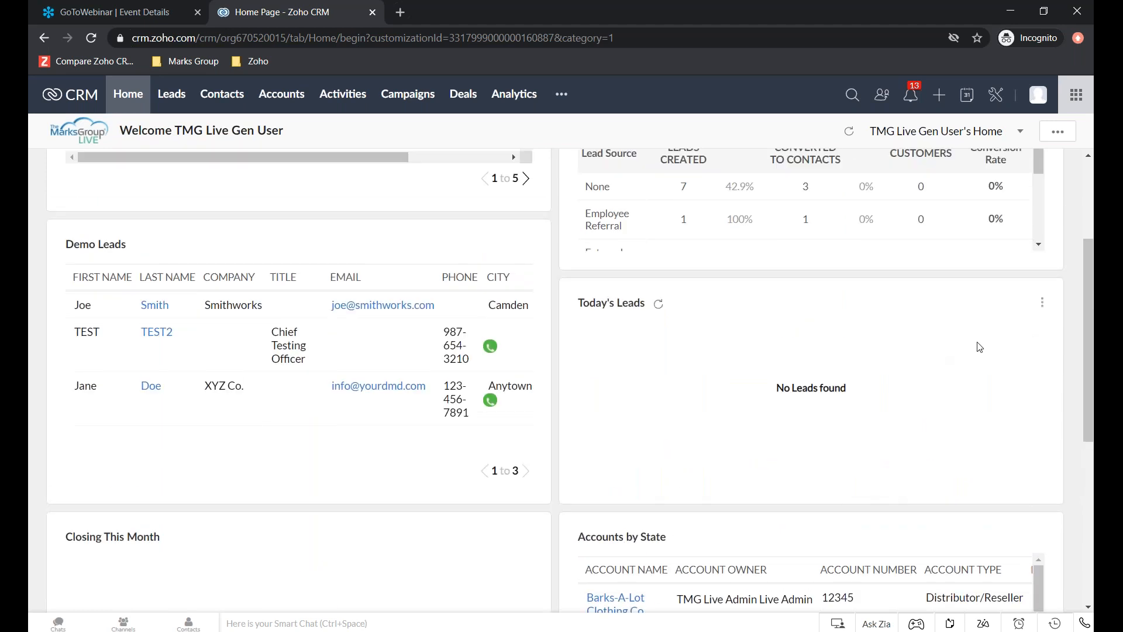
pyautogui.scroll(-4, 980, 347)
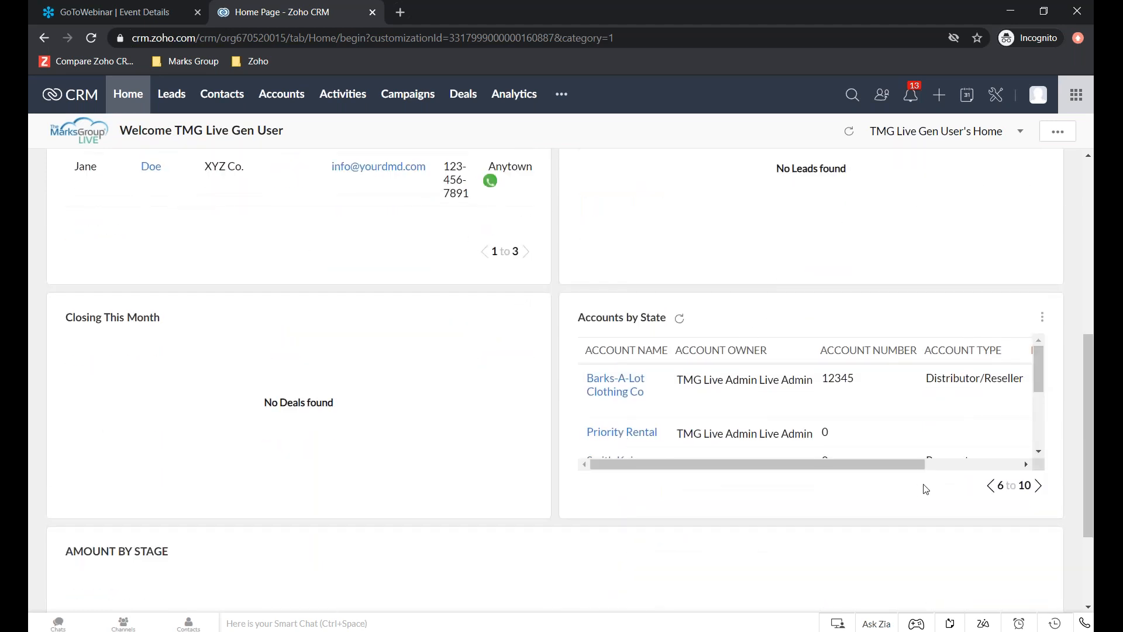
# - Delete the Accounts by State list component from the home page
pyautogui.click(1044, 320)
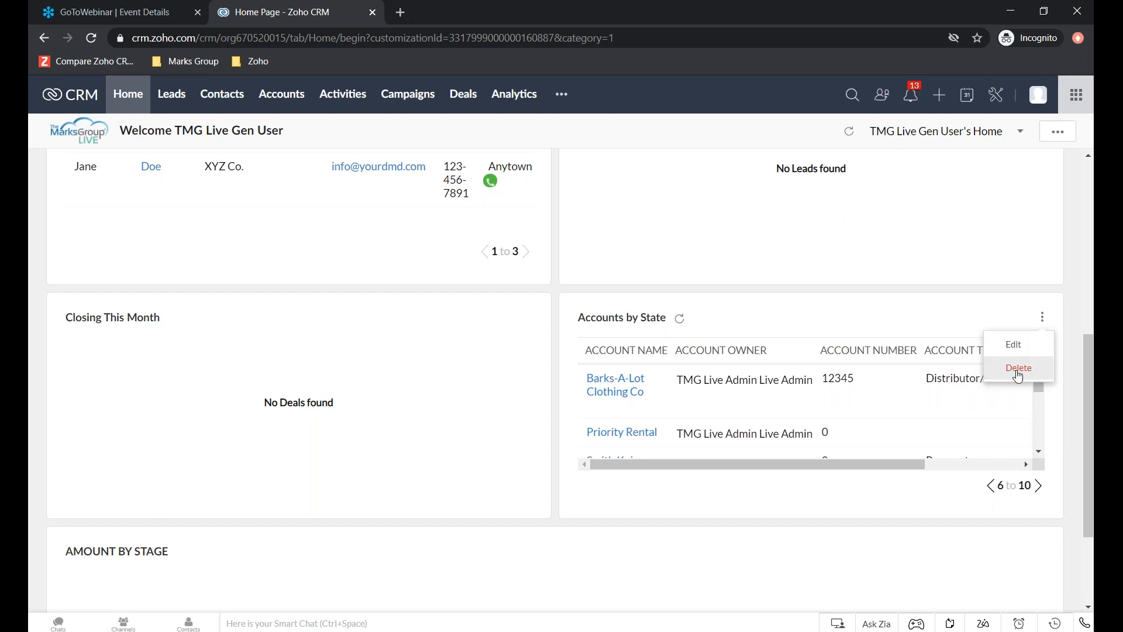
pyautogui.click(1019, 368)
pyautogui.click(583, 185)
# - Add a dashboard component to the home page using the Demo Accounts by State chart, named Accounts by State
pyautogui.scroll(6, 987, 377)
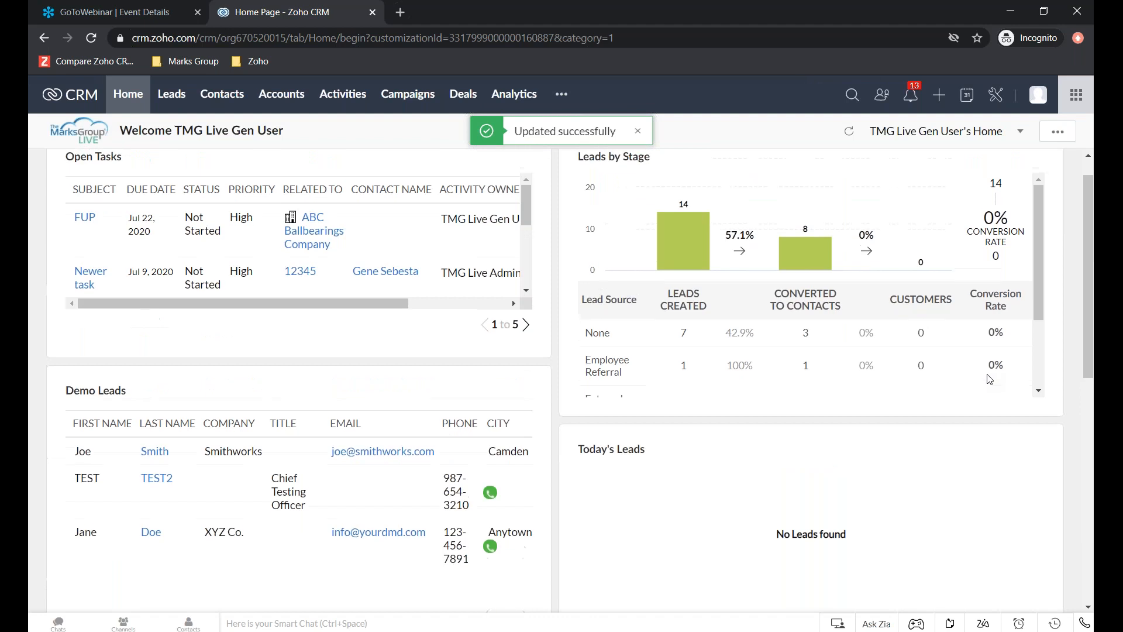
pyautogui.click(1050, 138)
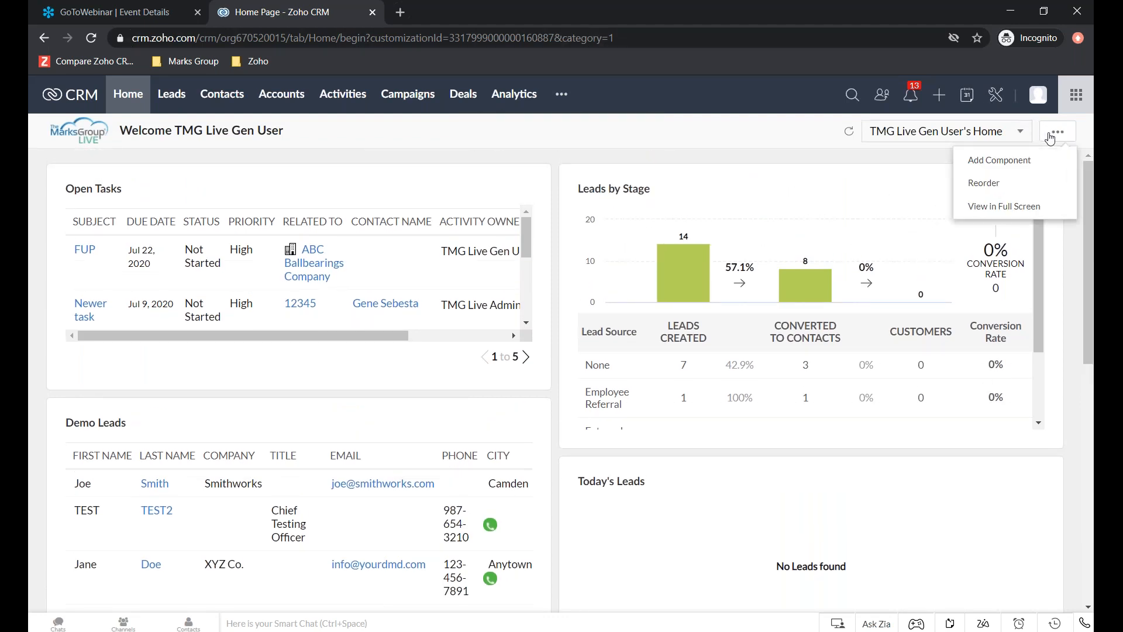
pyautogui.click(995, 162)
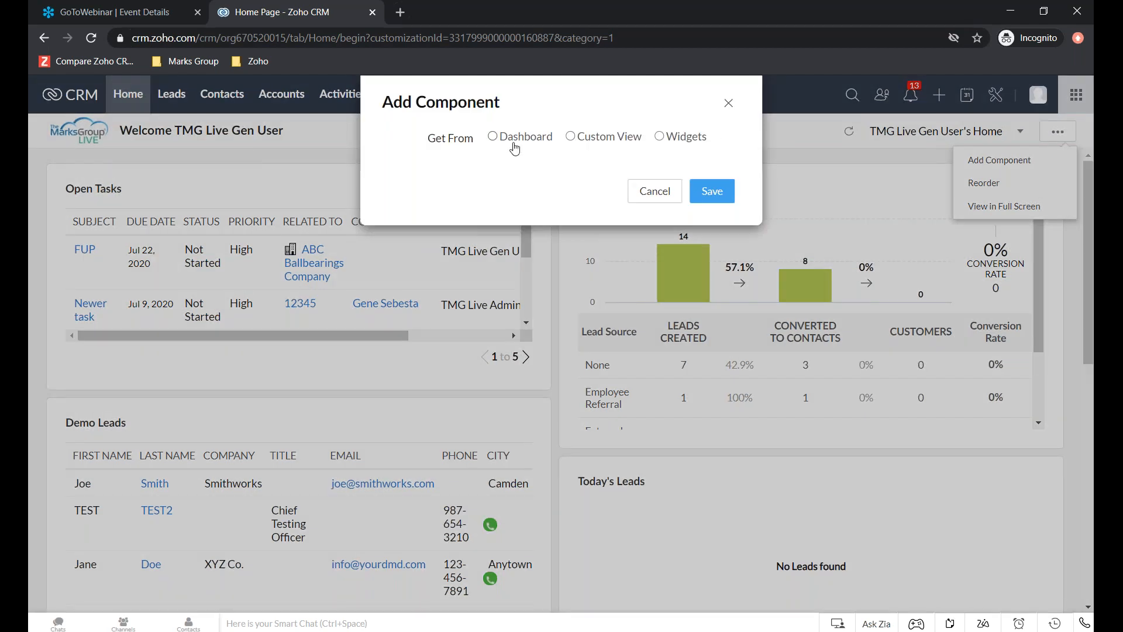
pyautogui.click(492, 136)
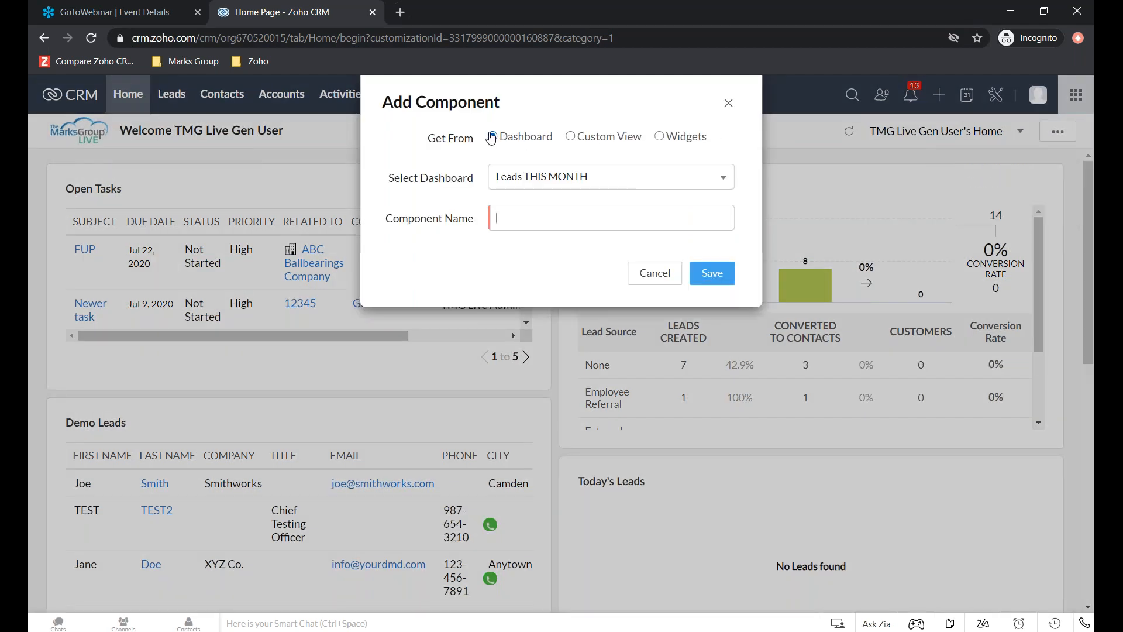
pyautogui.click(583, 176)
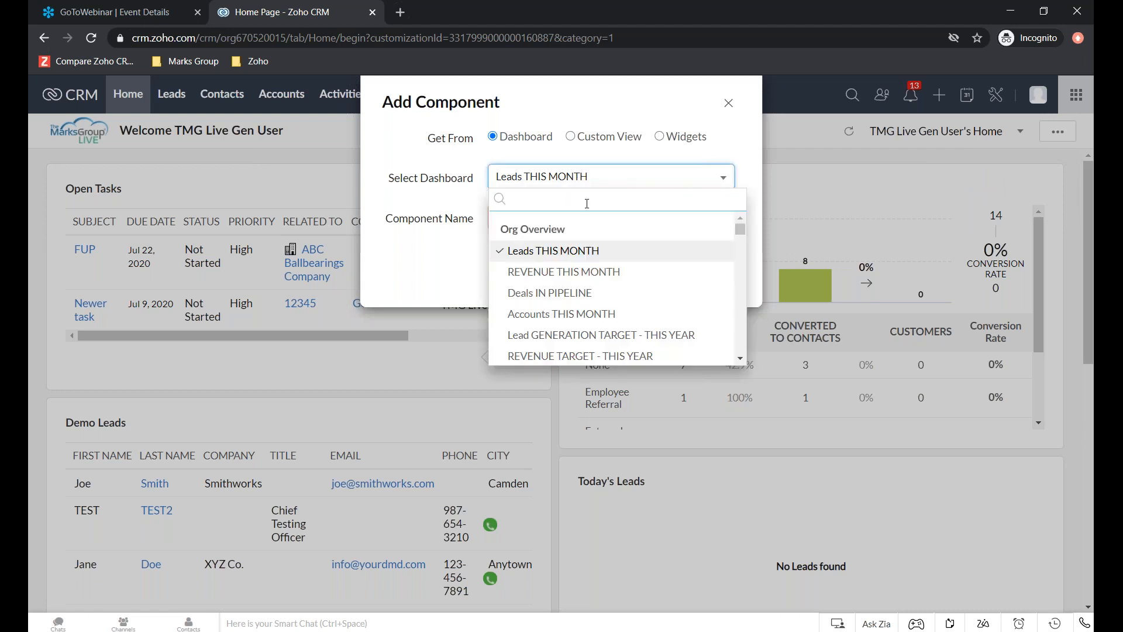
pyautogui.scroll(-10, 614, 287)
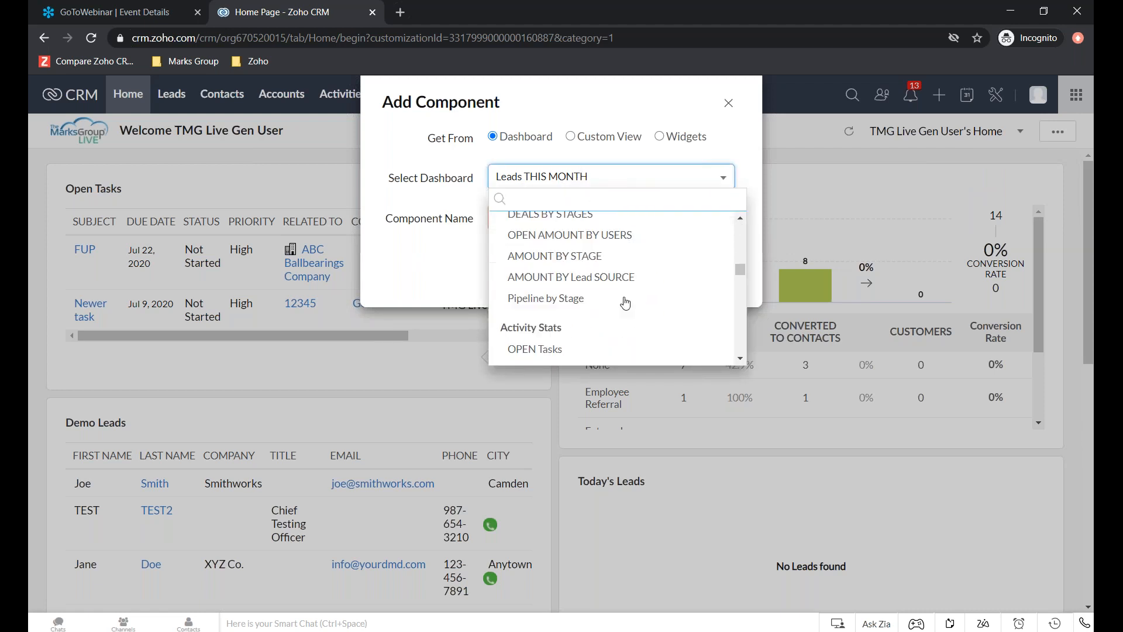
pyautogui.scroll(10, 626, 303)
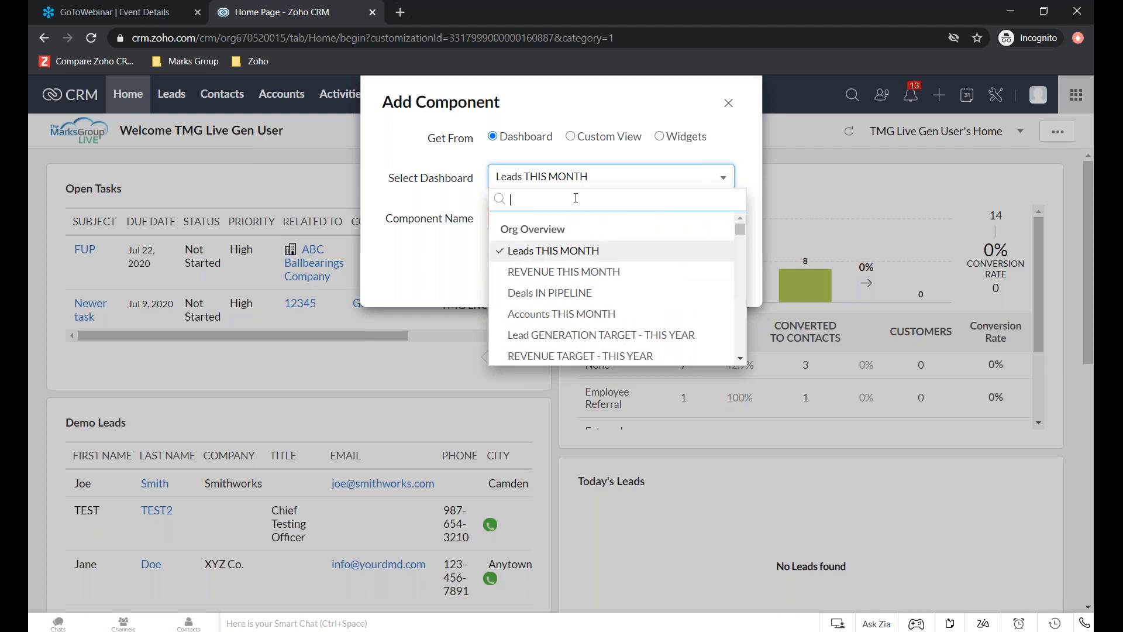
pyautogui.write('acc')
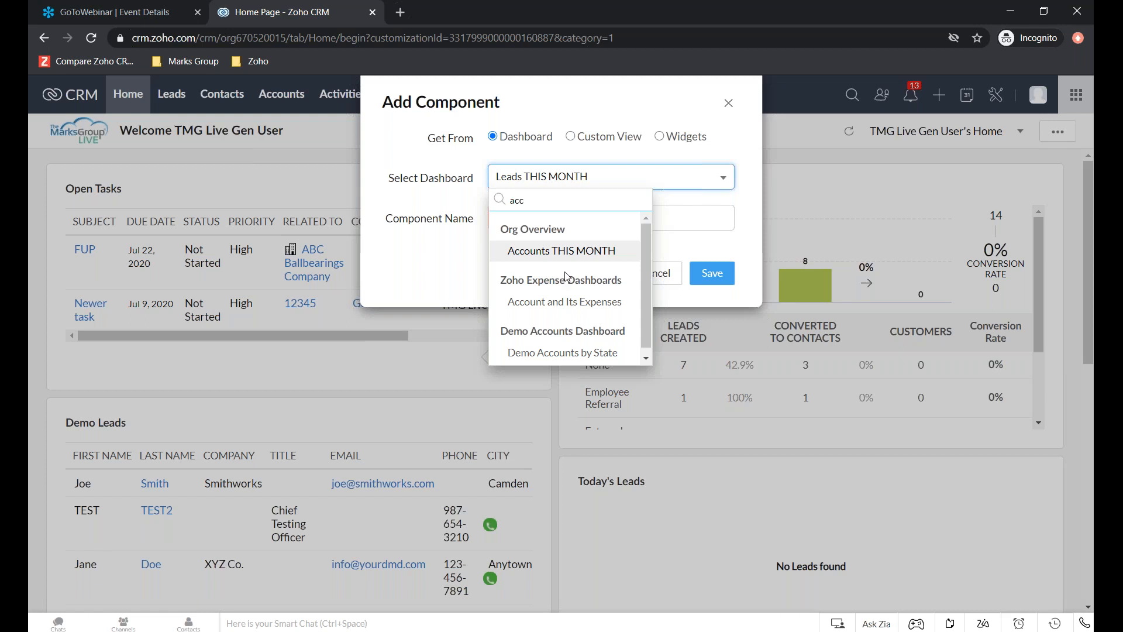
pyautogui.click(570, 353)
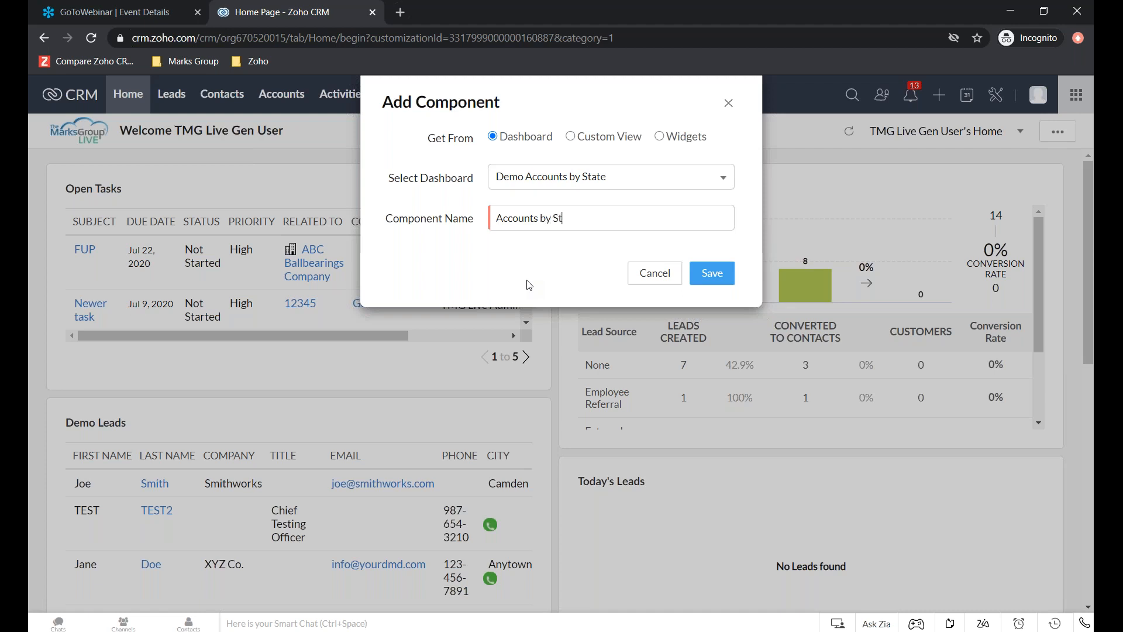
pyautogui.click(723, 274)
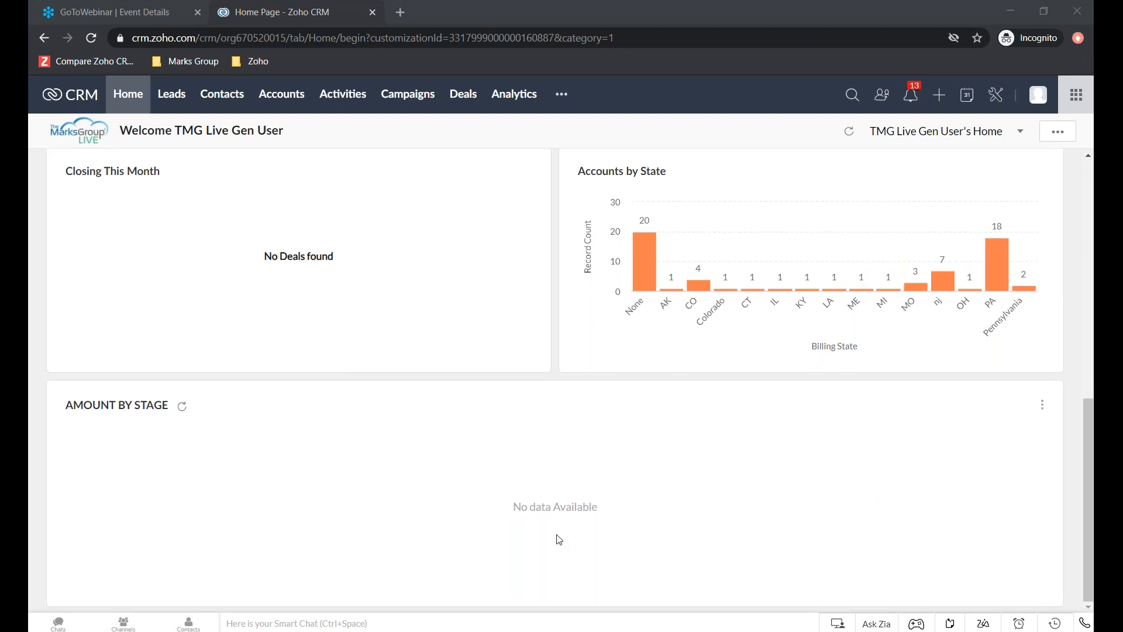
# - Open the records behind the PA column of the Accounts by State chart and look through the account list
pyautogui.scroll(1, 553, 456)
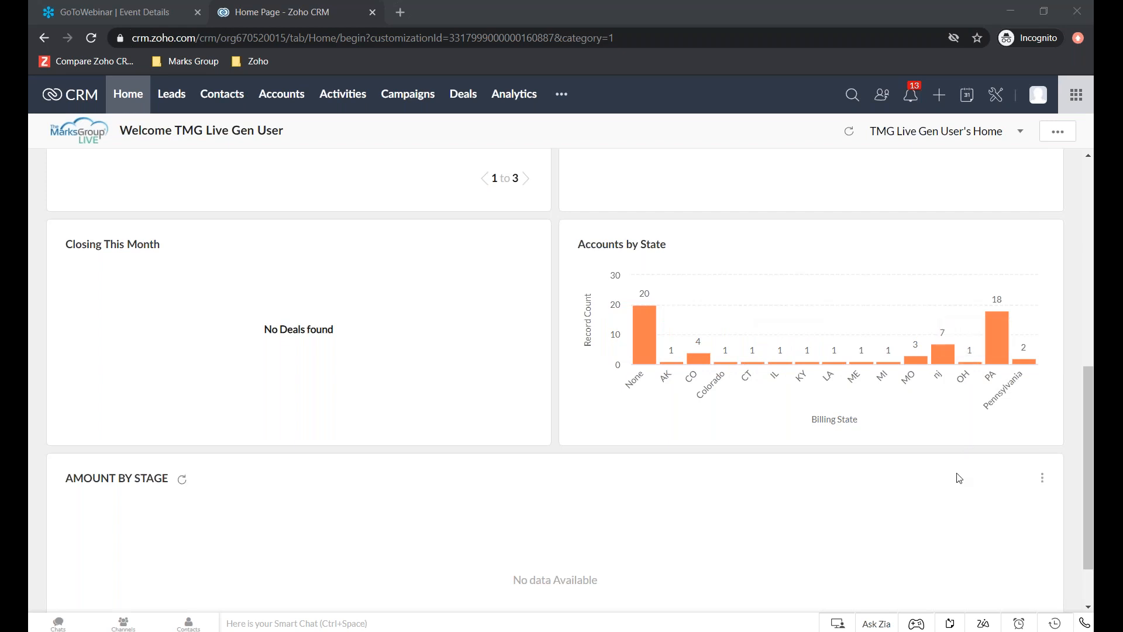
pyautogui.moveTo(995, 308)
pyautogui.click(995, 308)
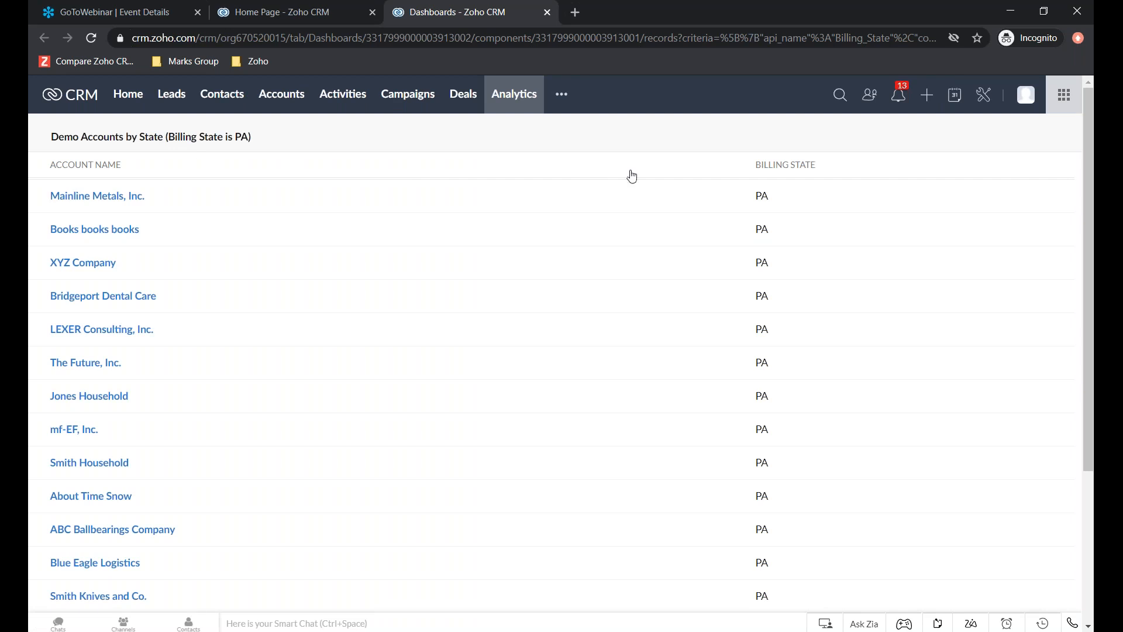
pyautogui.scroll(-4, 664, 312)
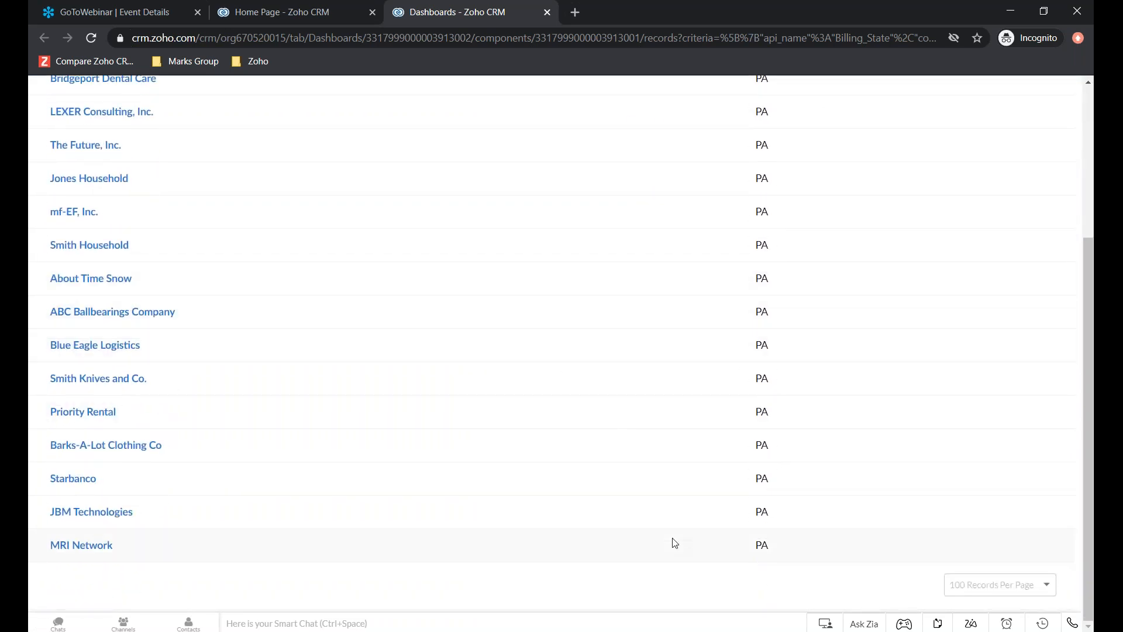
# - Close the PA account records and look through the home page components, including the Accounts by State chart
pyautogui.scroll(4, 679, 388)
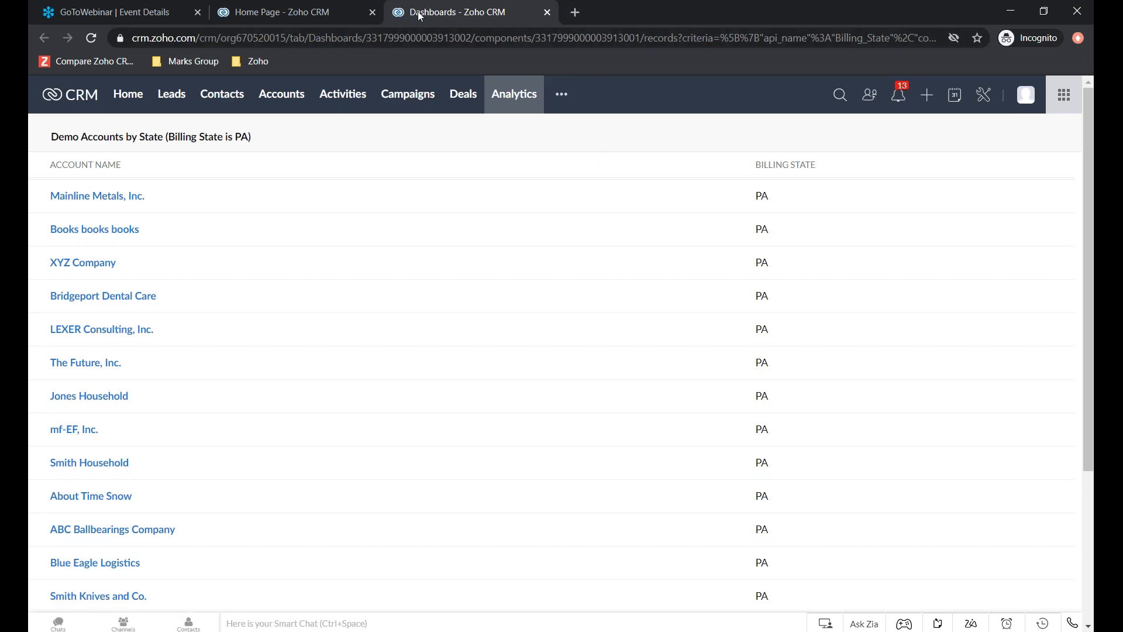
pyautogui.click(548, 12)
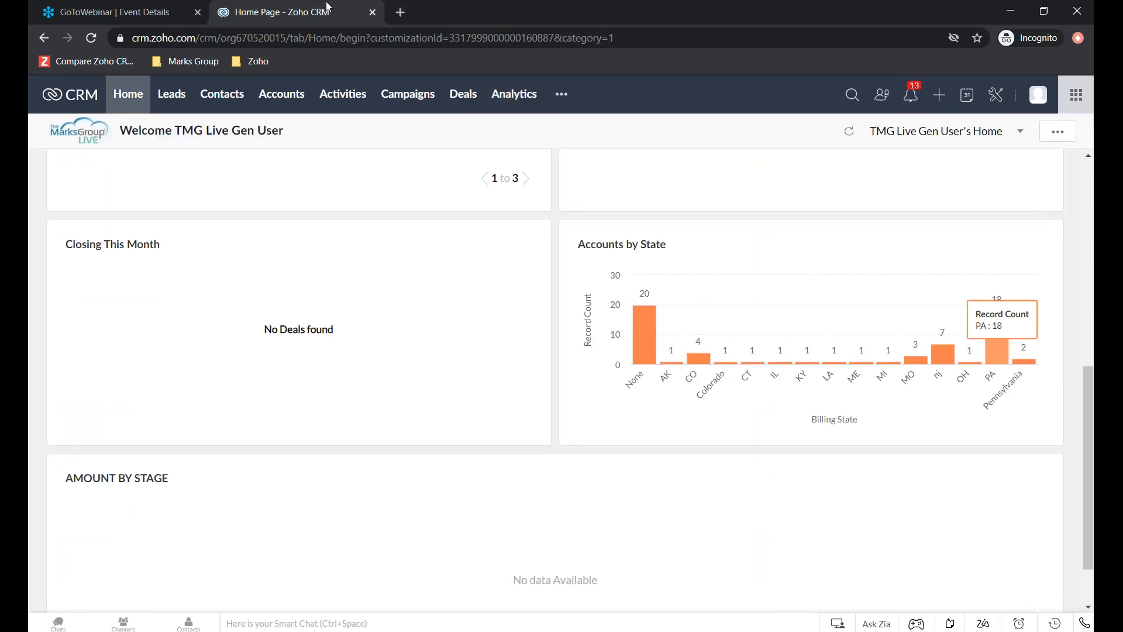
pyautogui.scroll(3, 879, 386)
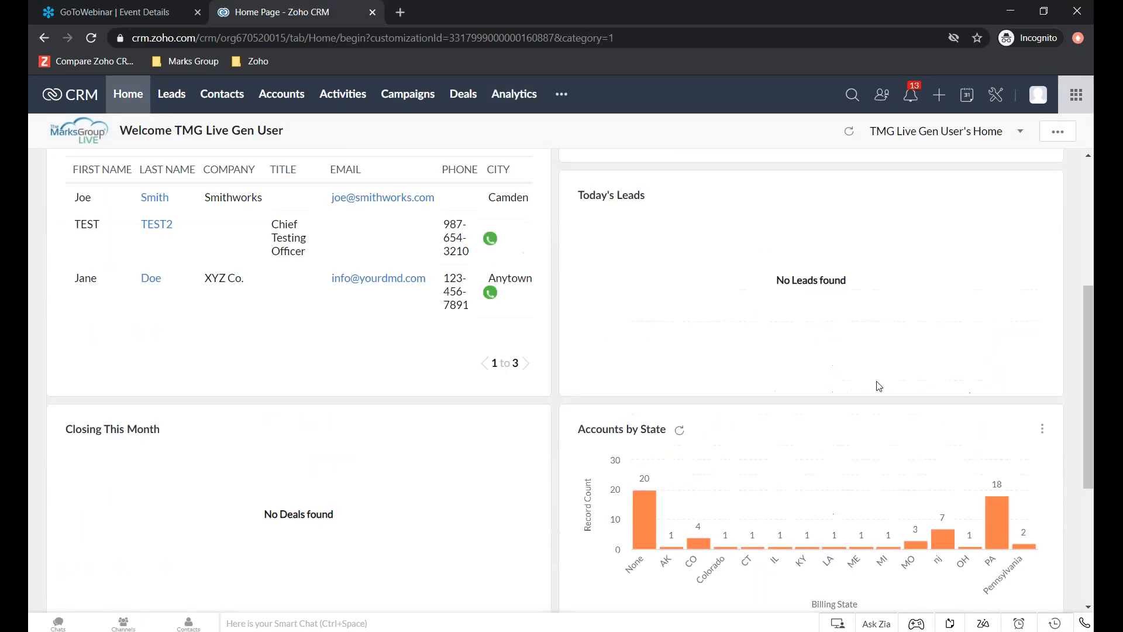
pyautogui.scroll(5, 879, 386)
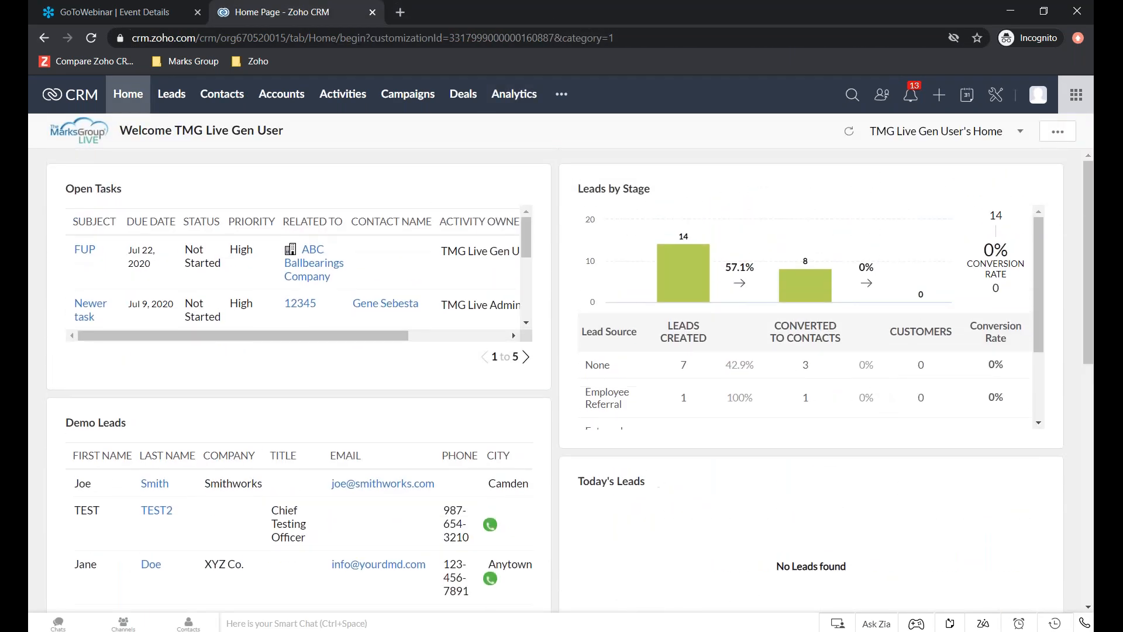
pyautogui.scroll(-2, 985, 567)
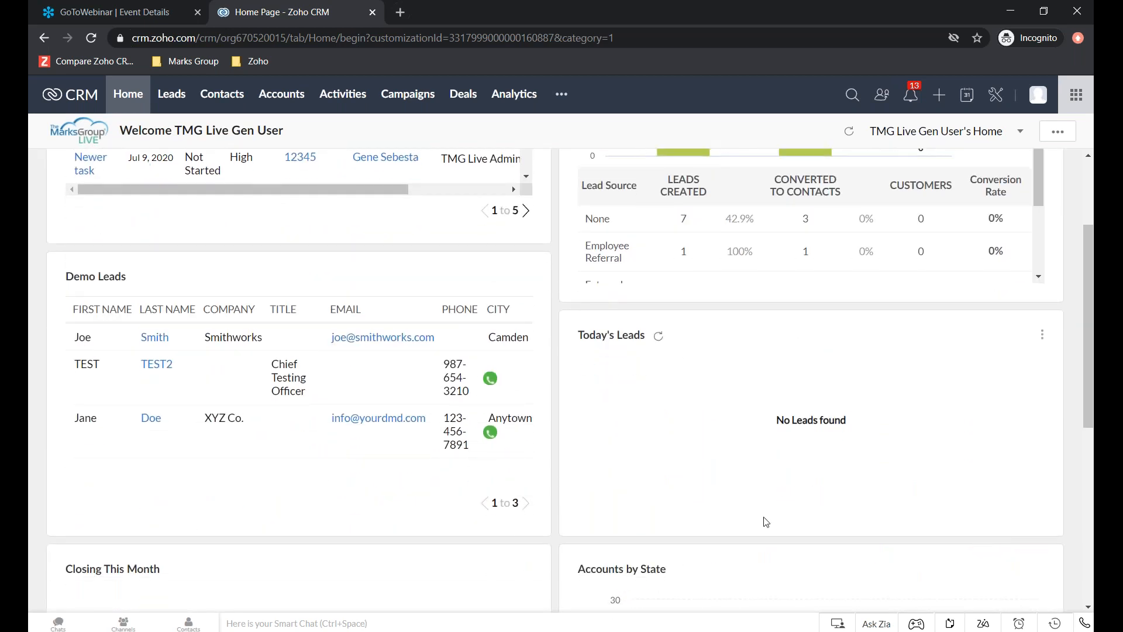
pyautogui.scroll(2, 773, 515)
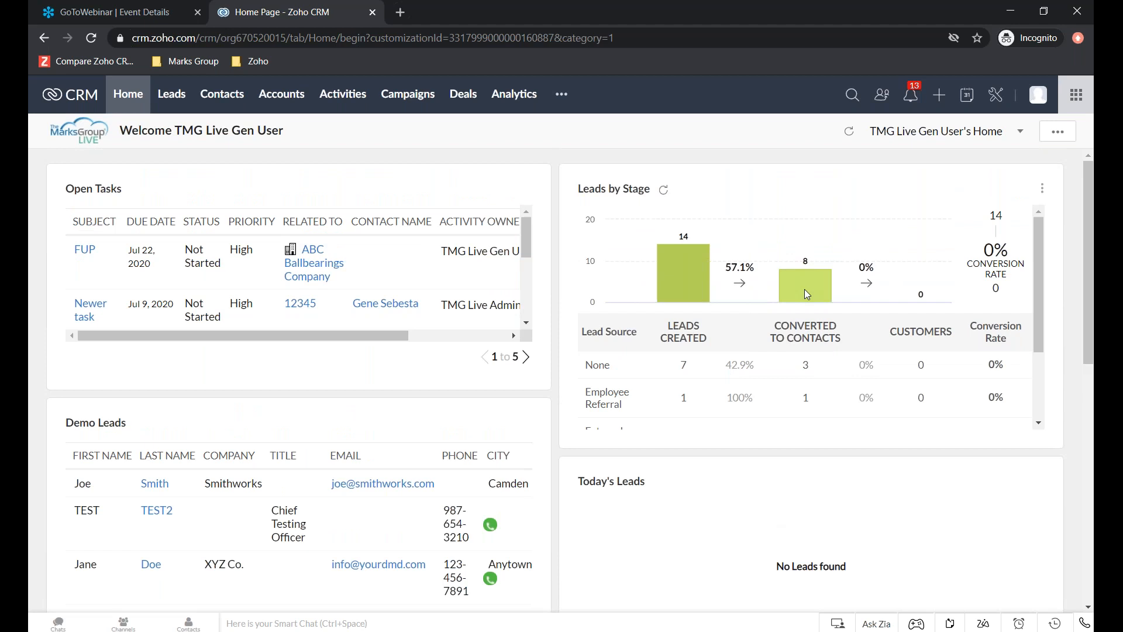
pyautogui.scroll(-2, 805, 289)
pyautogui.scroll(-6, 734, 354)
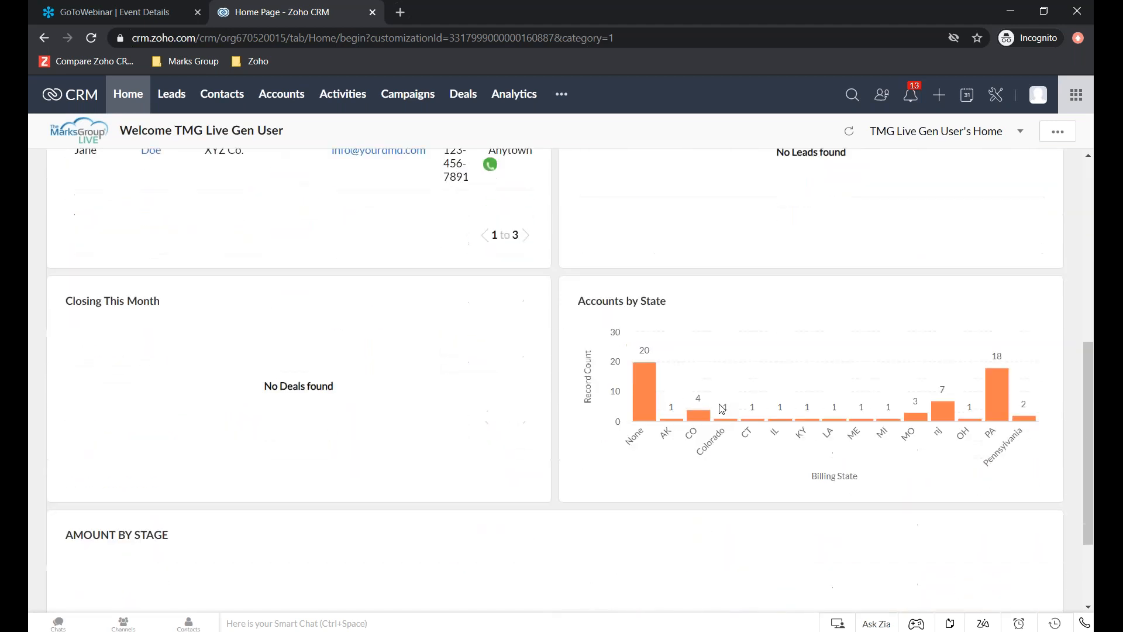
pyautogui.scroll(6, 940, 425)
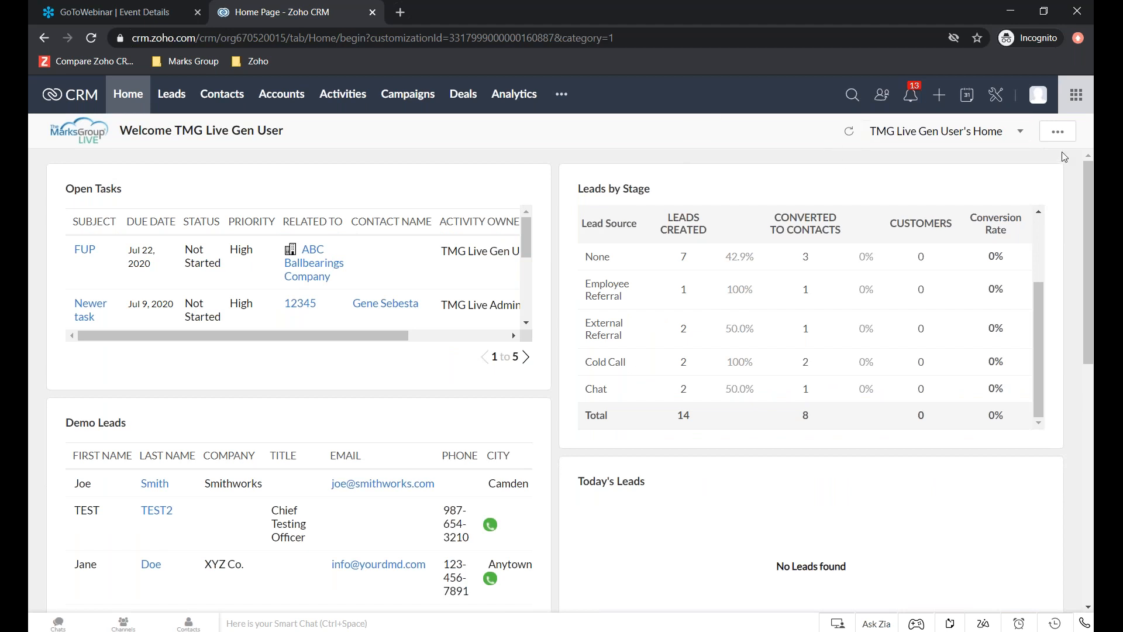
# - Reorder the home page by moving the Accounts by State chart directly below Leads by Stage, ahead of Today's Leads
pyautogui.click(1057, 134)
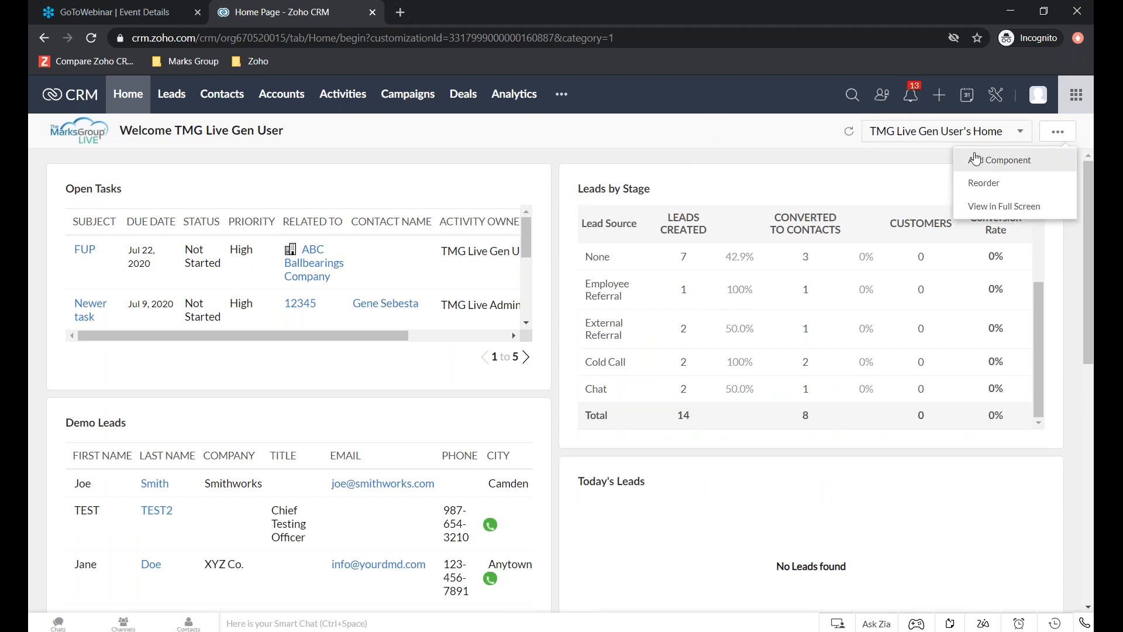
pyautogui.click(986, 183)
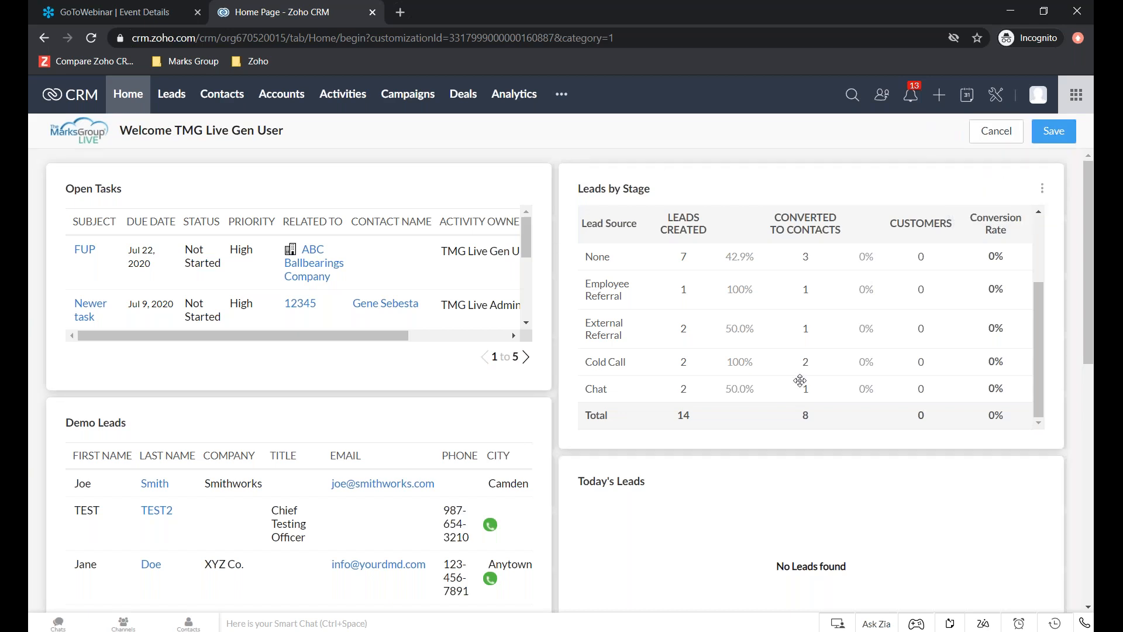
pyautogui.scroll(-8, 804, 374)
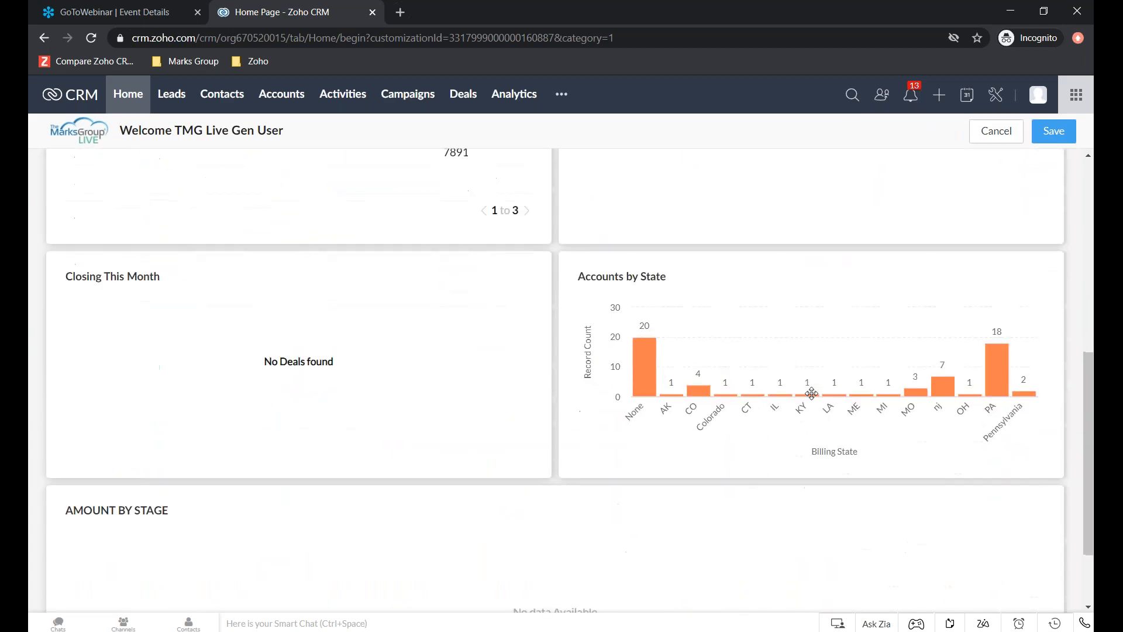
pyautogui.moveTo(823, 333); pyautogui.dragTo(822, 114)
pyautogui.scroll(6, 832, 286)
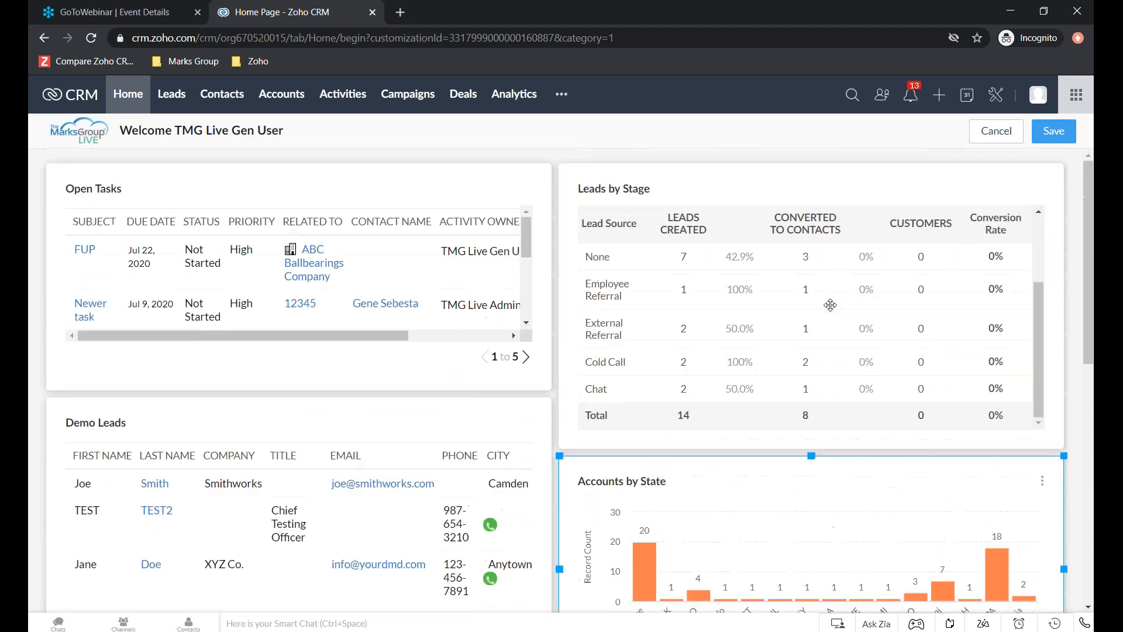
pyautogui.scroll(-1, 831, 304)
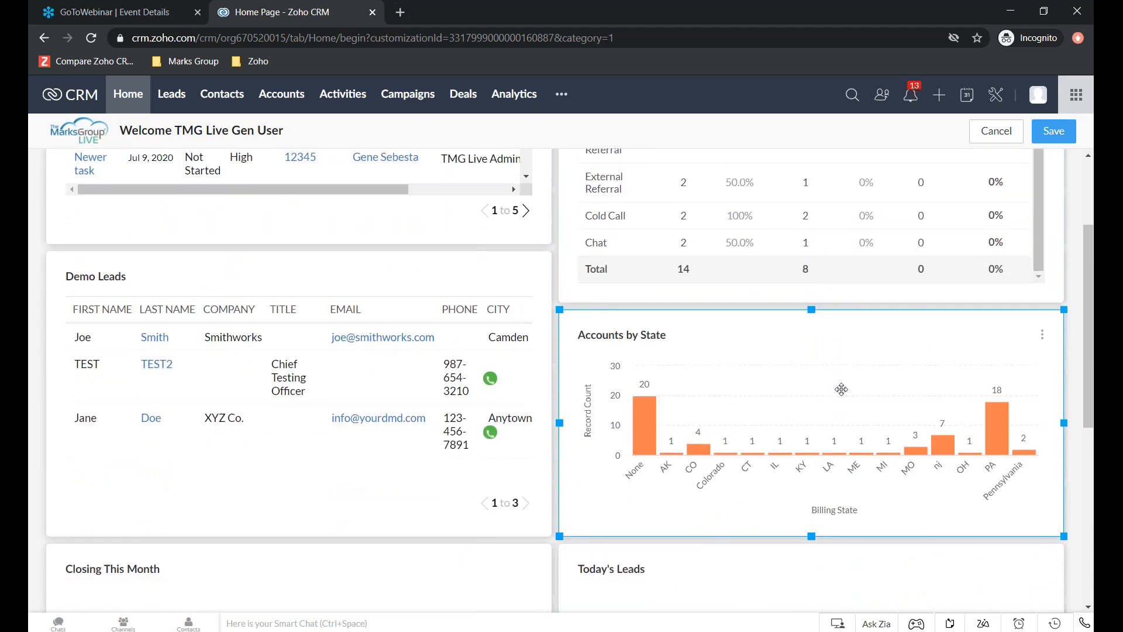
pyautogui.scroll(-7, 841, 389)
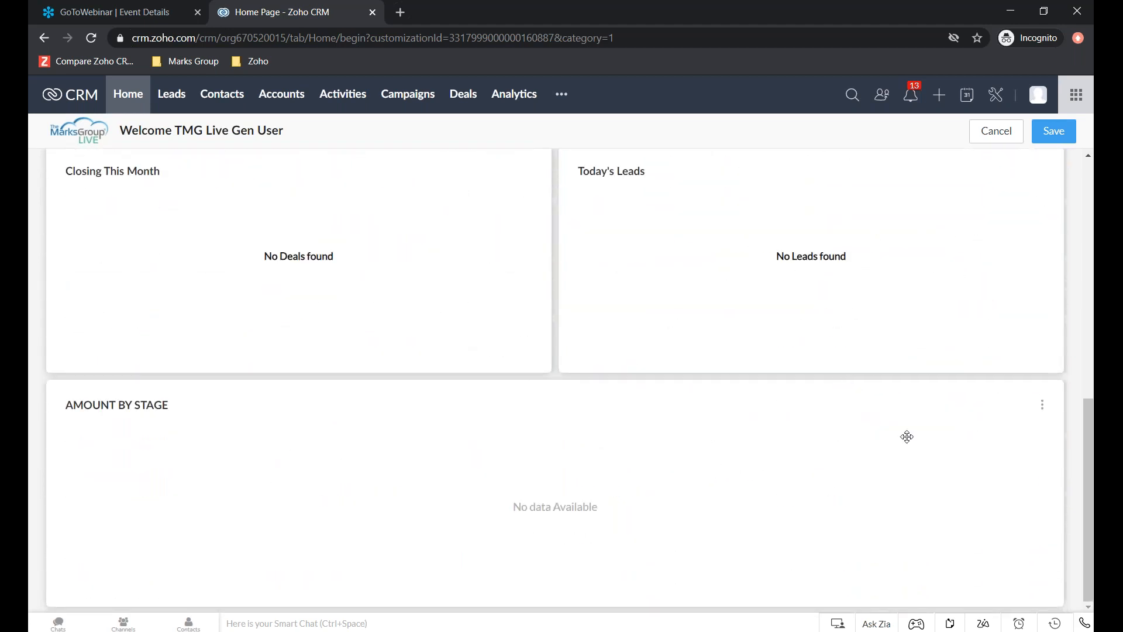
# - Narrow the AMOUNT BY STAGE component to about two thirds of the page width and save the home page layout
pyautogui.click(960, 492)
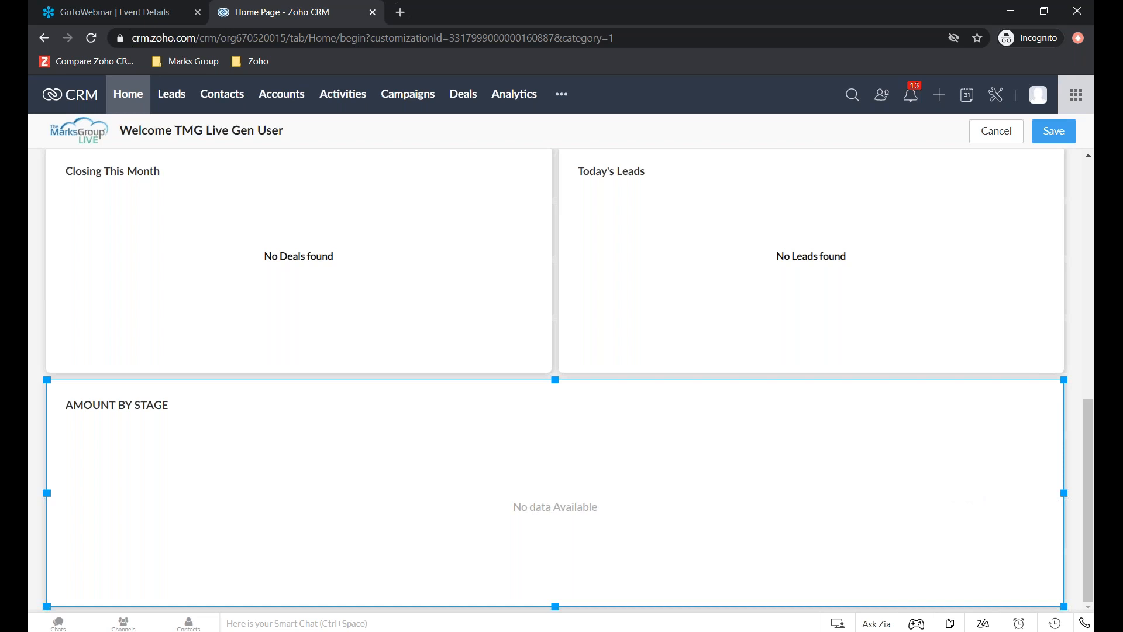
pyautogui.moveTo(1064, 492); pyautogui.dragTo(725, 483)
pyautogui.scroll(8, 938, 517)
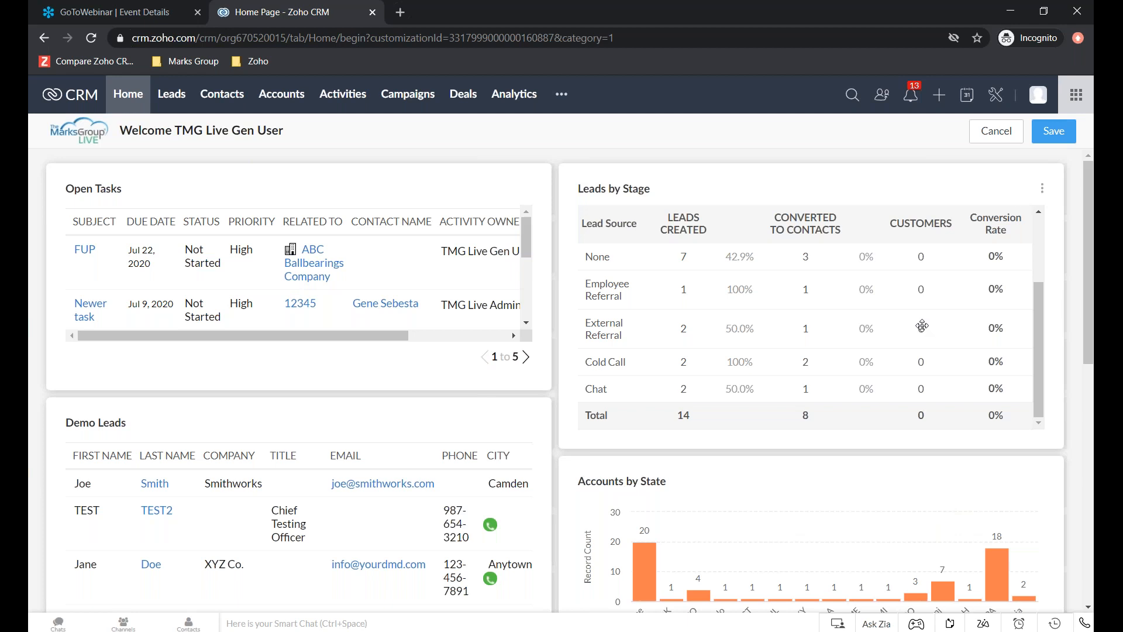
pyautogui.scroll(-1, 348, 498)
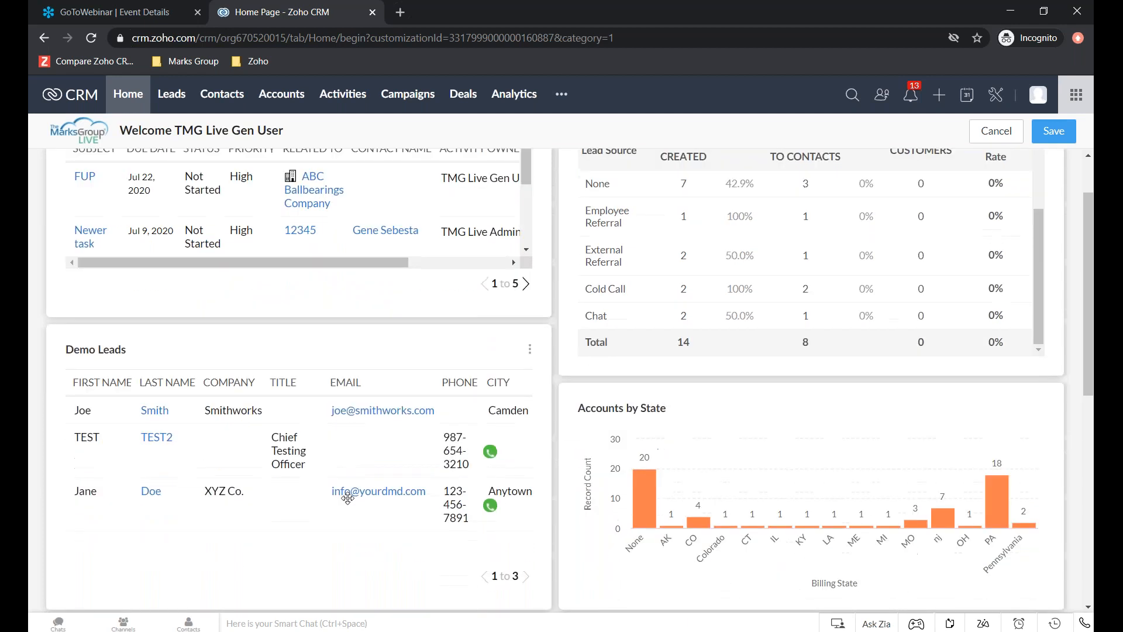
pyautogui.scroll(-1, 851, 496)
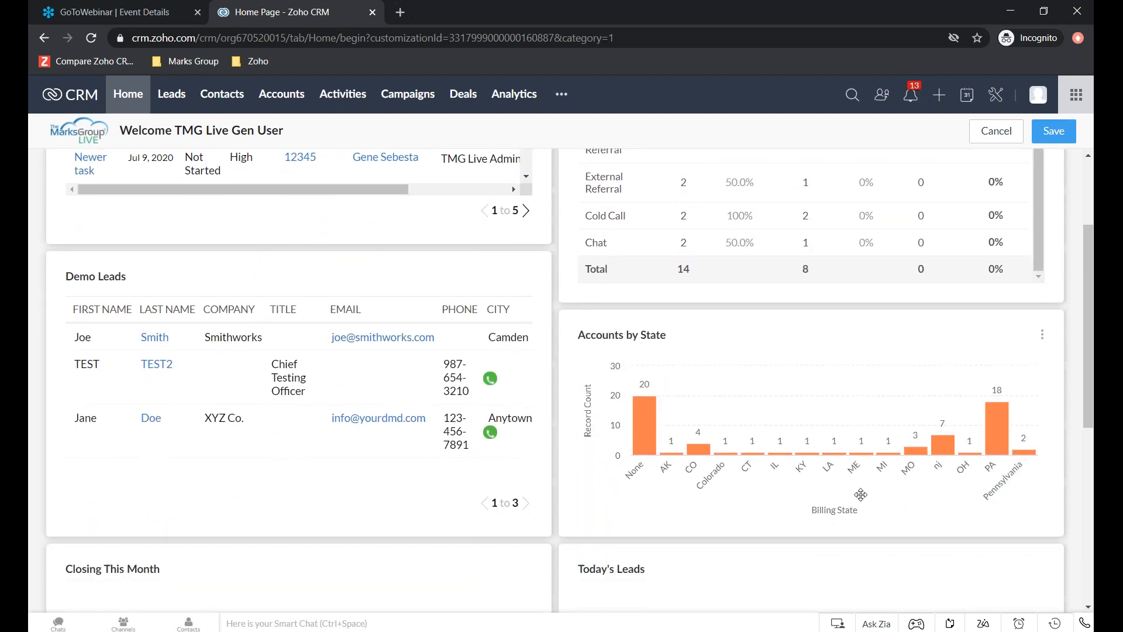
pyautogui.scroll(2, 866, 495)
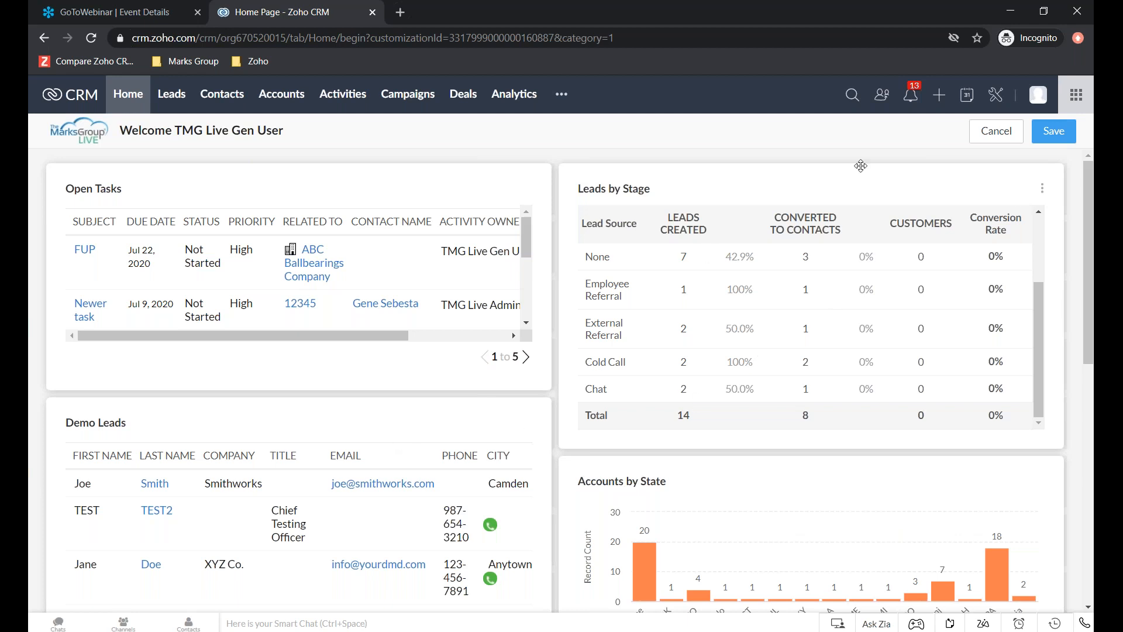
pyautogui.click(1062, 138)
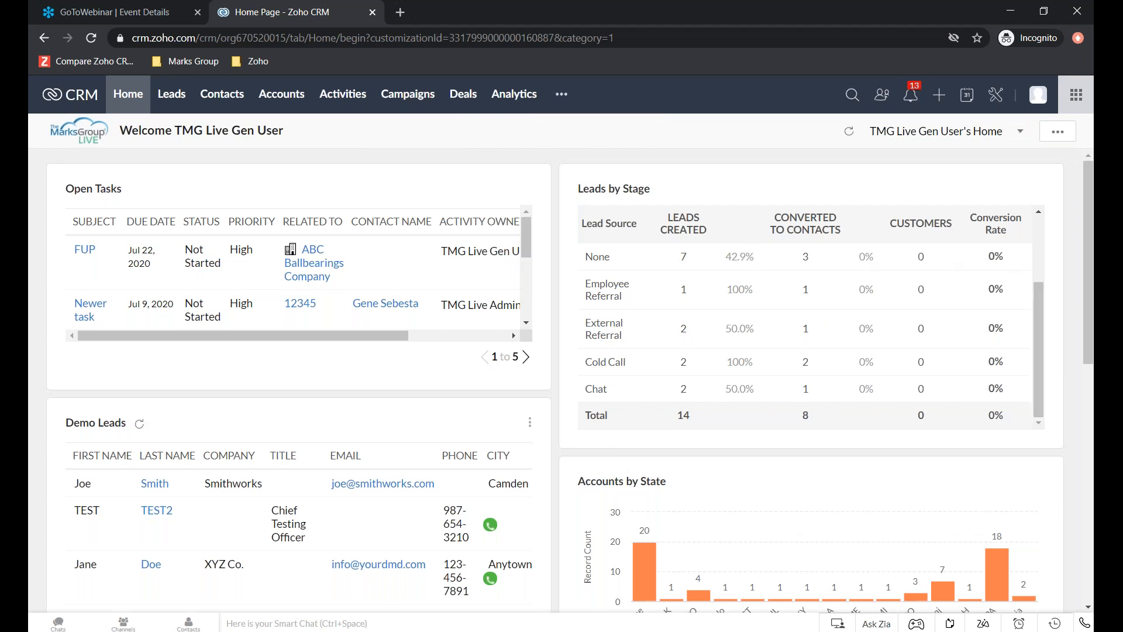
# - Delete the Demo Leads component from the home page
pyautogui.scroll(-2, 98, 280)
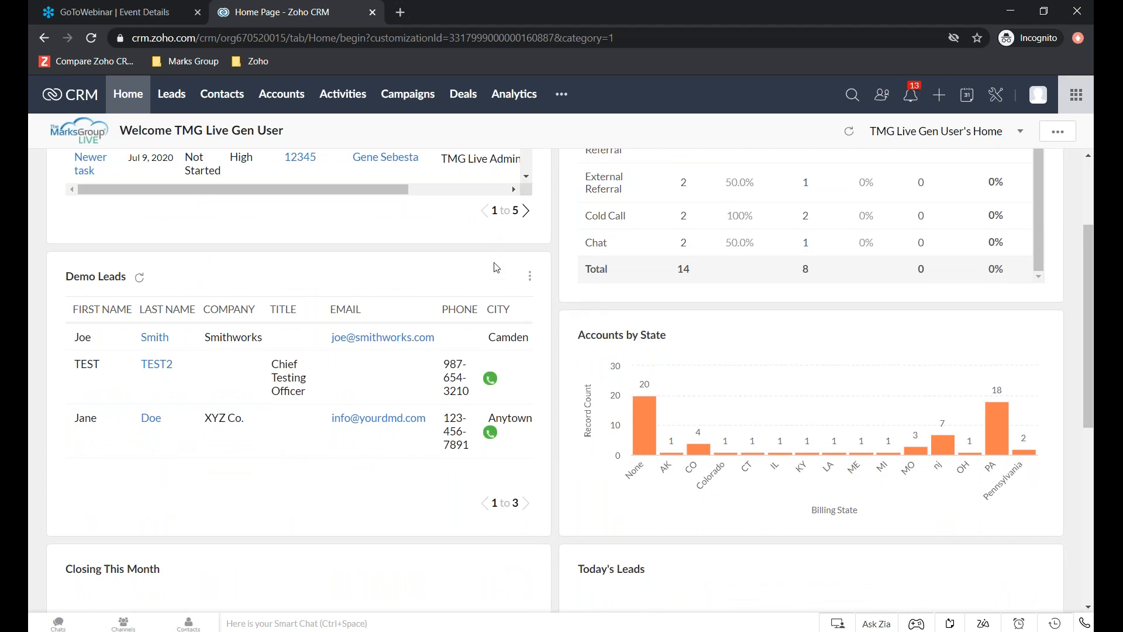
pyautogui.click(531, 277)
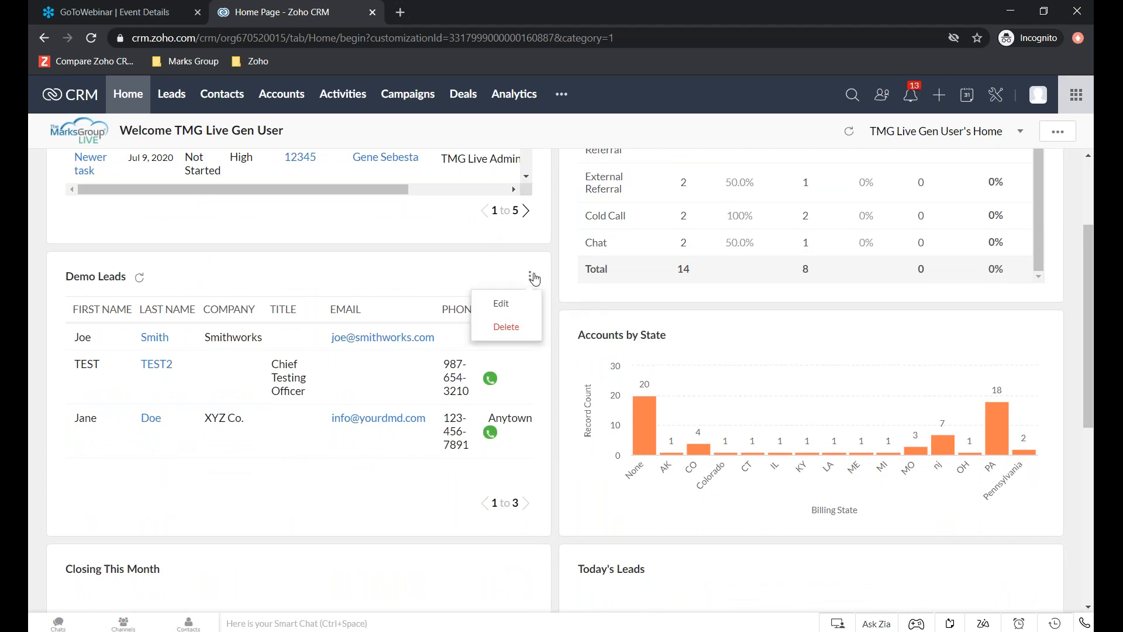
pyautogui.click(504, 326)
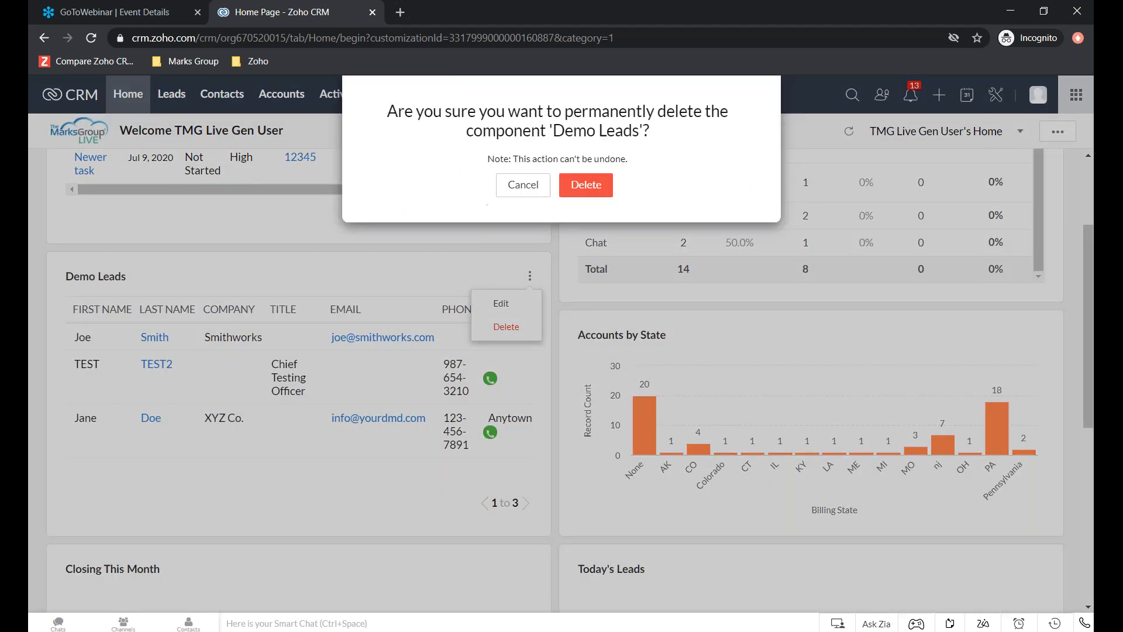
pyautogui.click(596, 182)
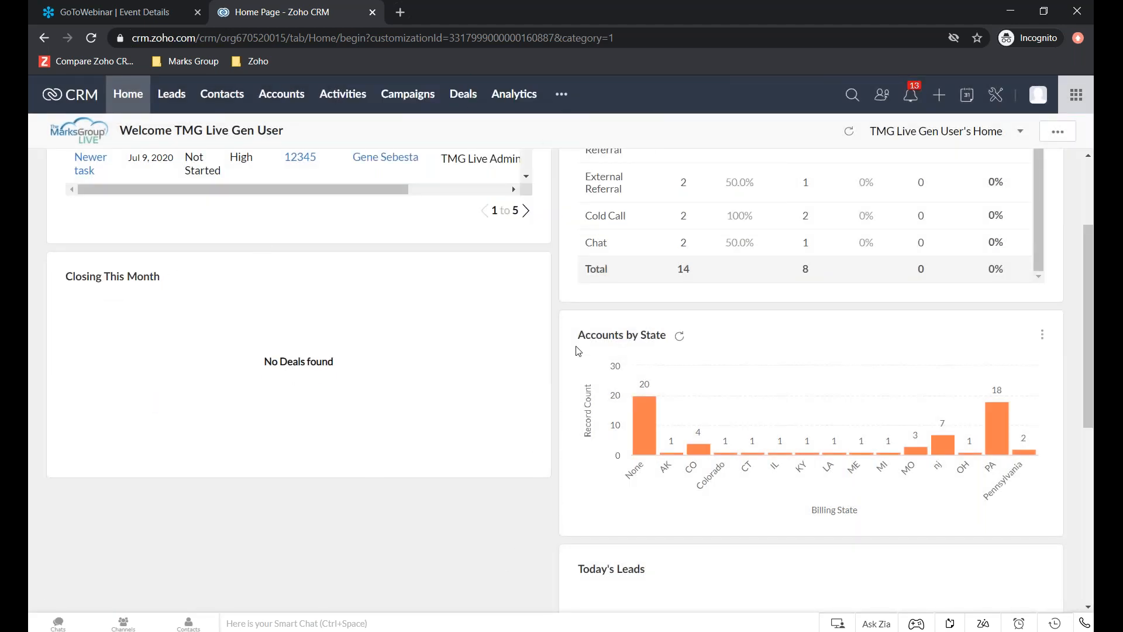
# - Move the Accounts by State chart directly below Open Tasks, ahead of Closing This Month, and save the home page layout
pyautogui.scroll(-4, 464, 474)
pyautogui.scroll(4, 464, 474)
pyautogui.click(1057, 132)
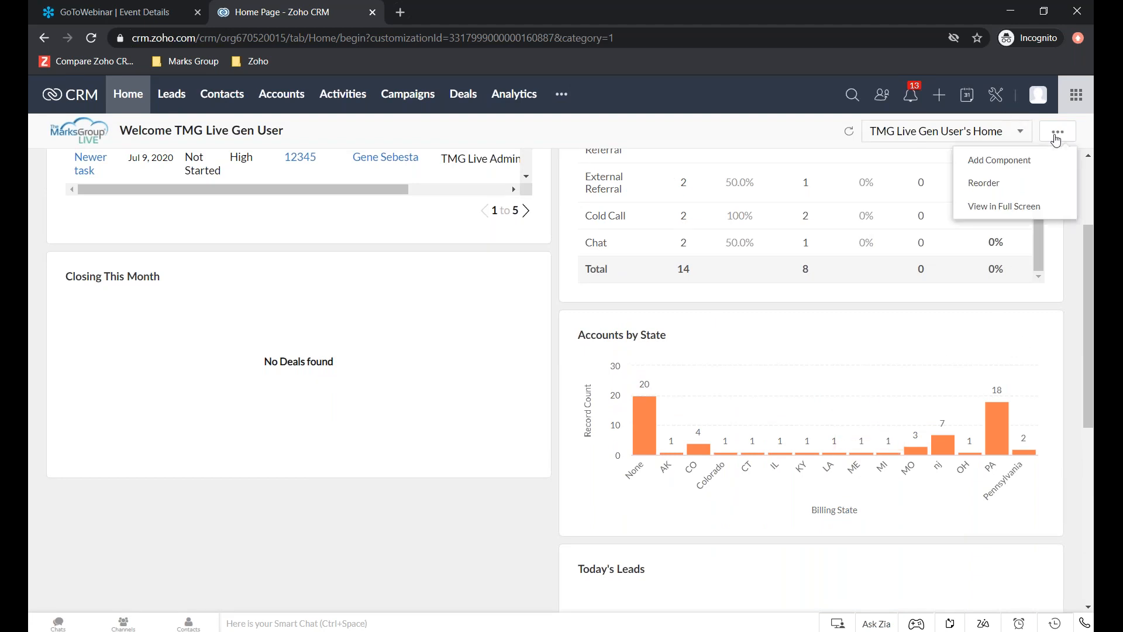
pyautogui.click(1007, 188)
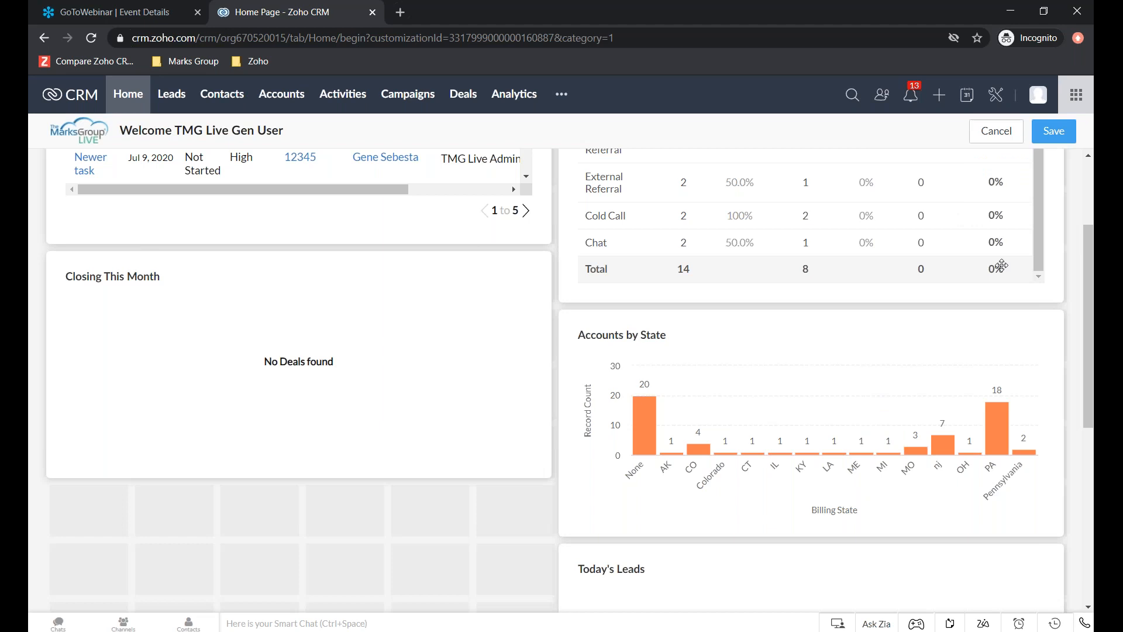
pyautogui.moveTo(932, 351); pyautogui.dragTo(432, 279)
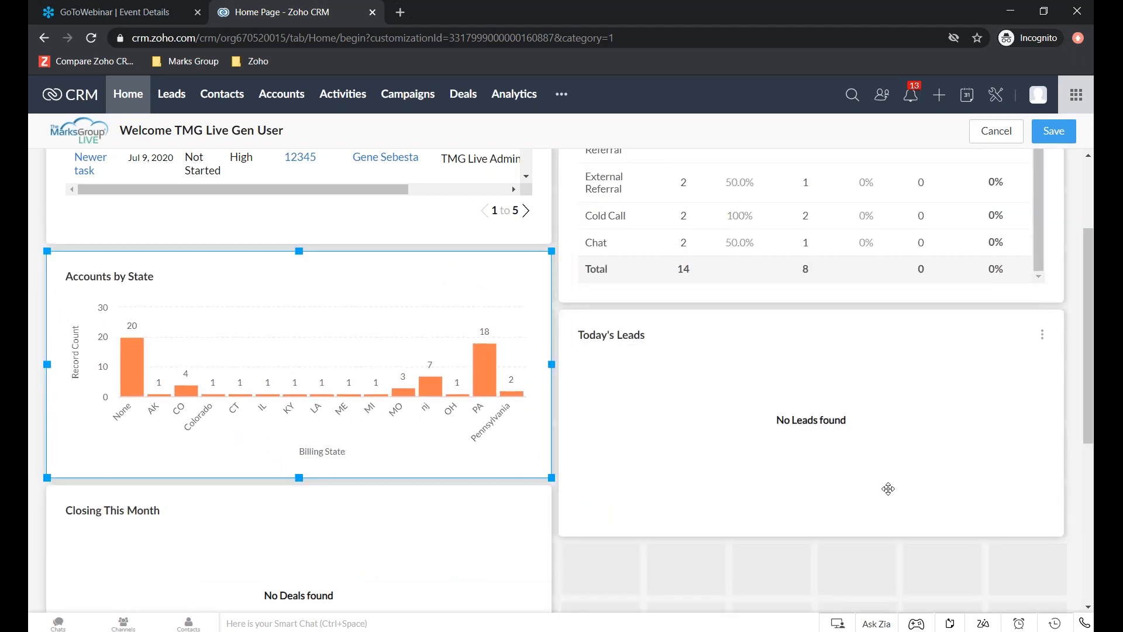
pyautogui.scroll(3, 1059, 251)
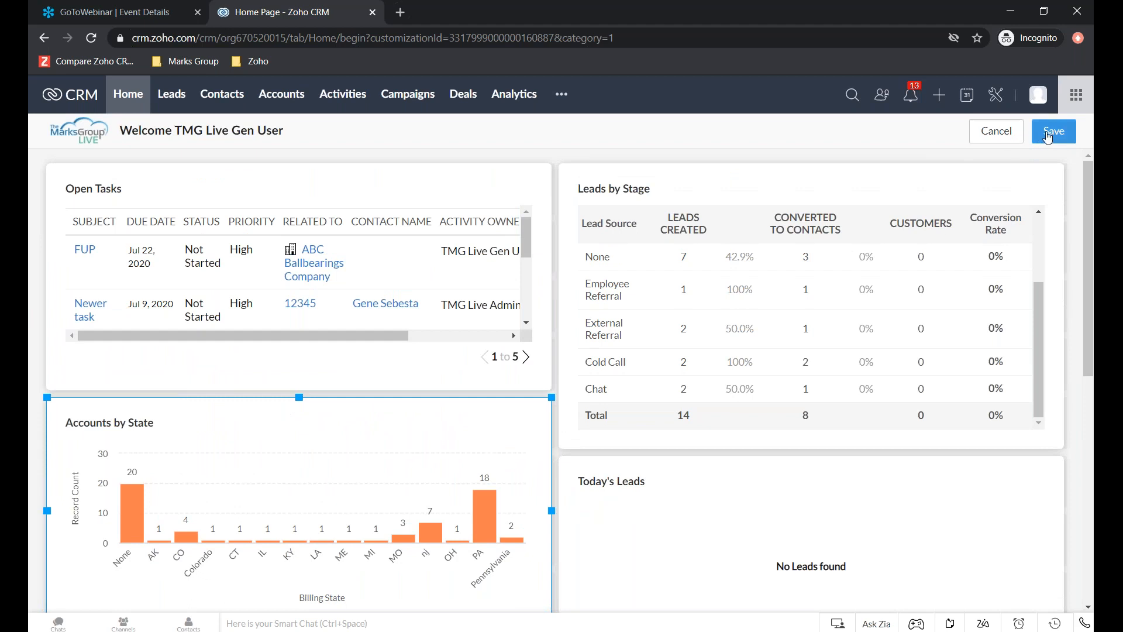
pyautogui.click(1046, 136)
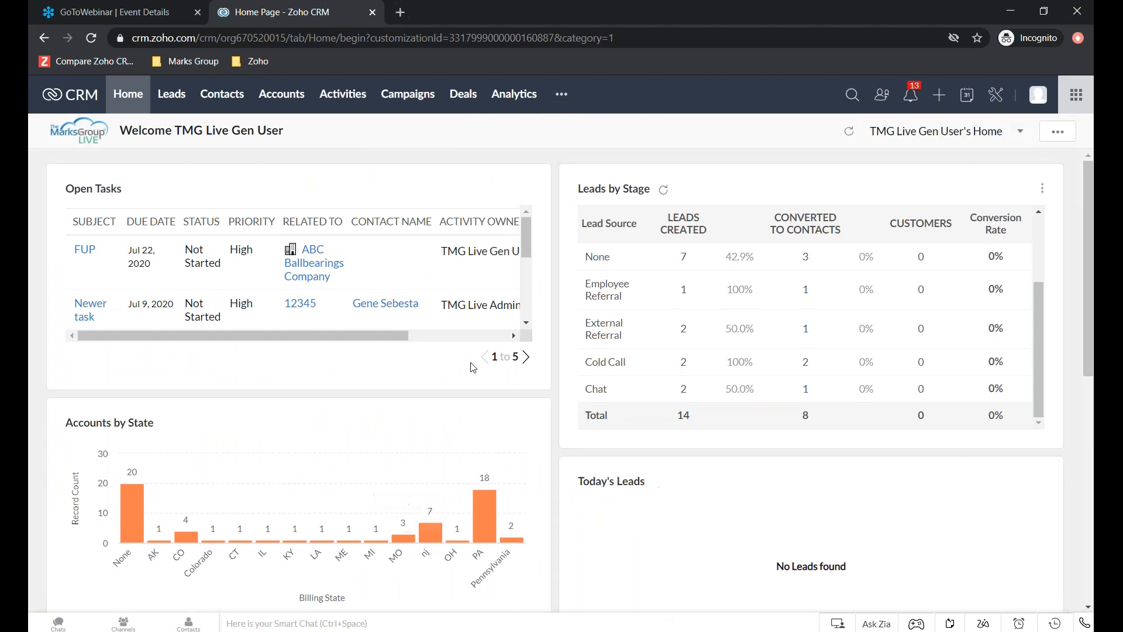
# - View the home page in Classic View, and return to TMG Live Gen User's Home
pyautogui.click(992, 144)
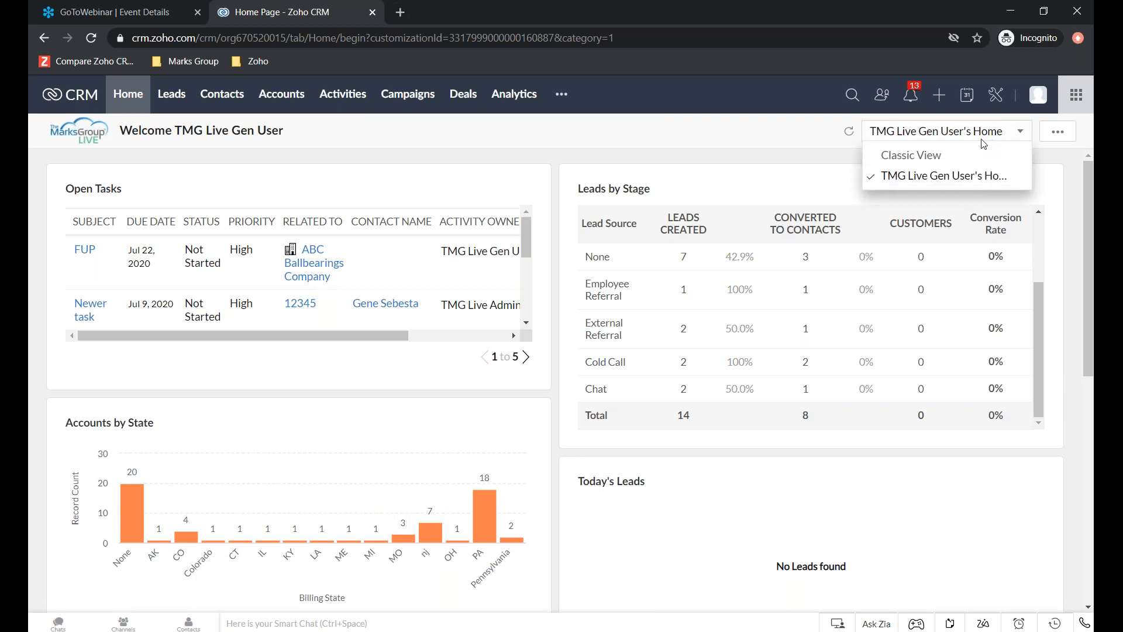
pyautogui.click(912, 154)
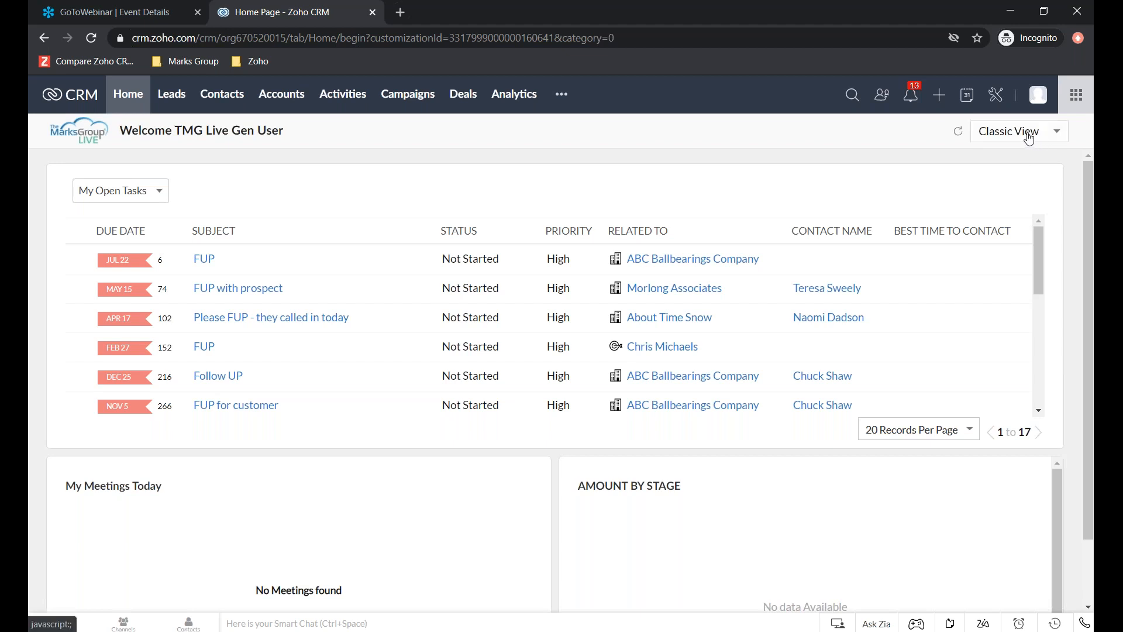
pyautogui.click(1040, 137)
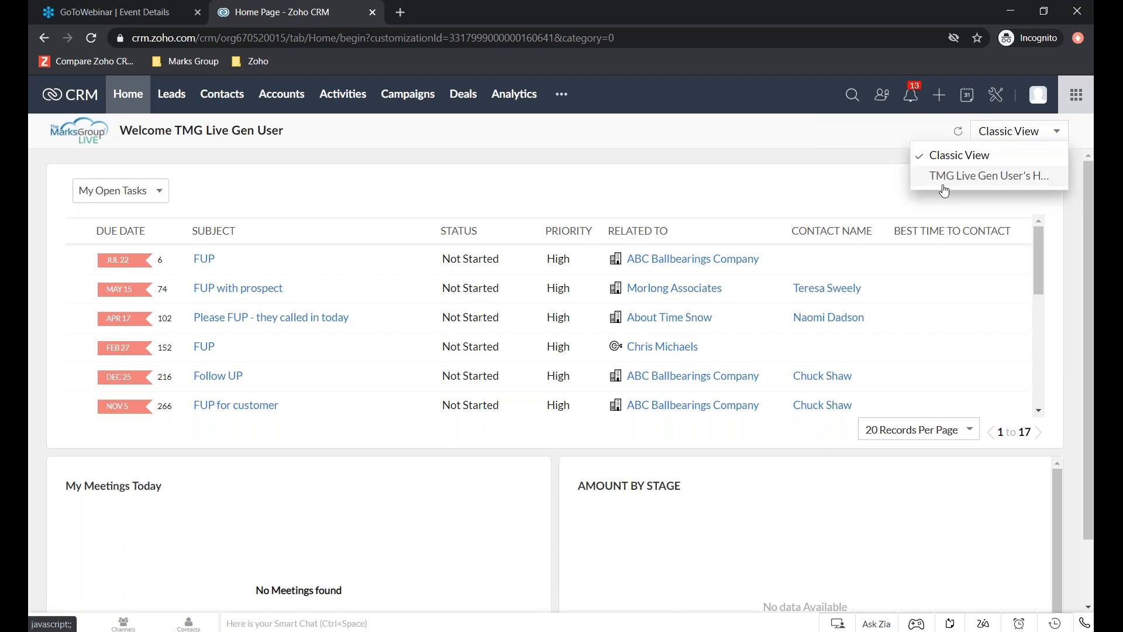
pyautogui.click(944, 189)
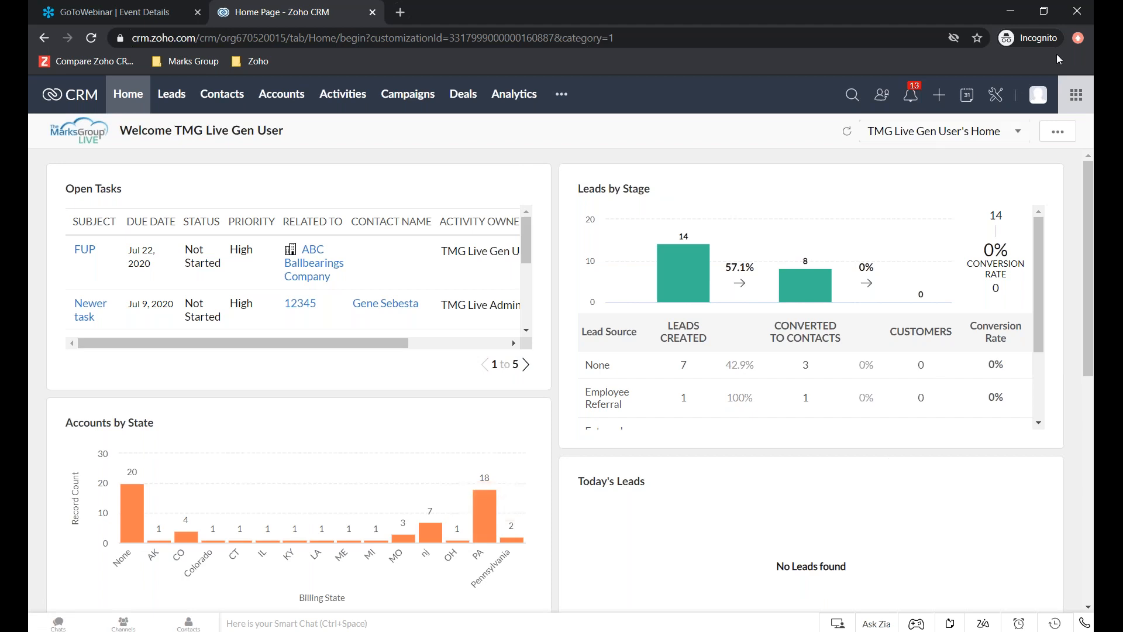
# - Switch to the July 2020 Webinar - Customize Home Page presentation in PowerPoint
pyautogui.click(1084, 50)
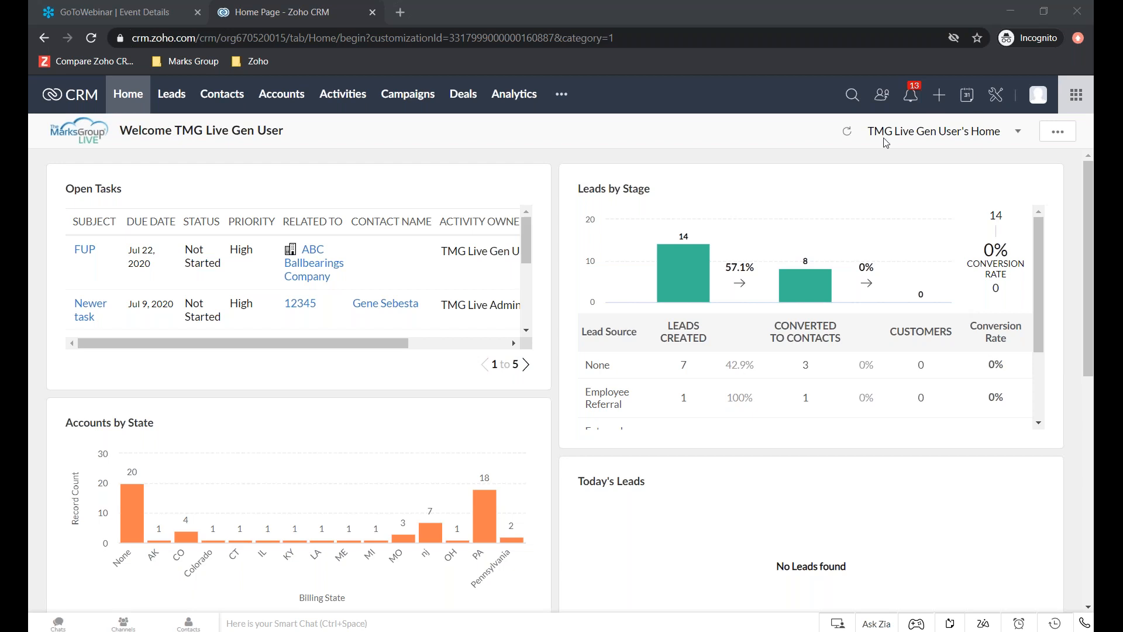
pyautogui.hotkey('alt', 'Tab')
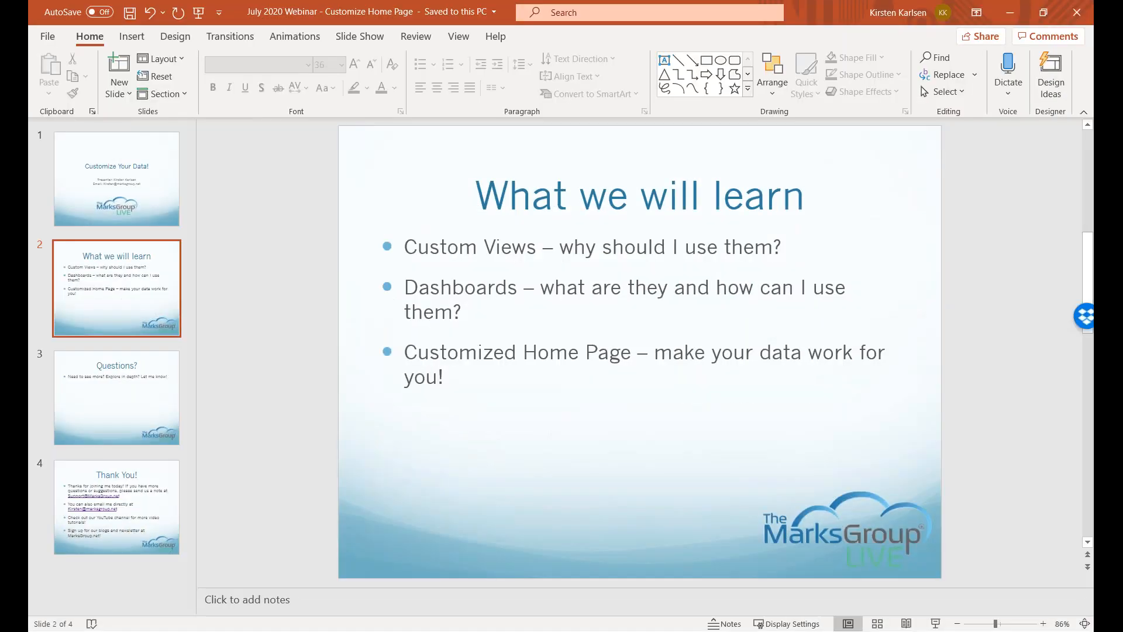